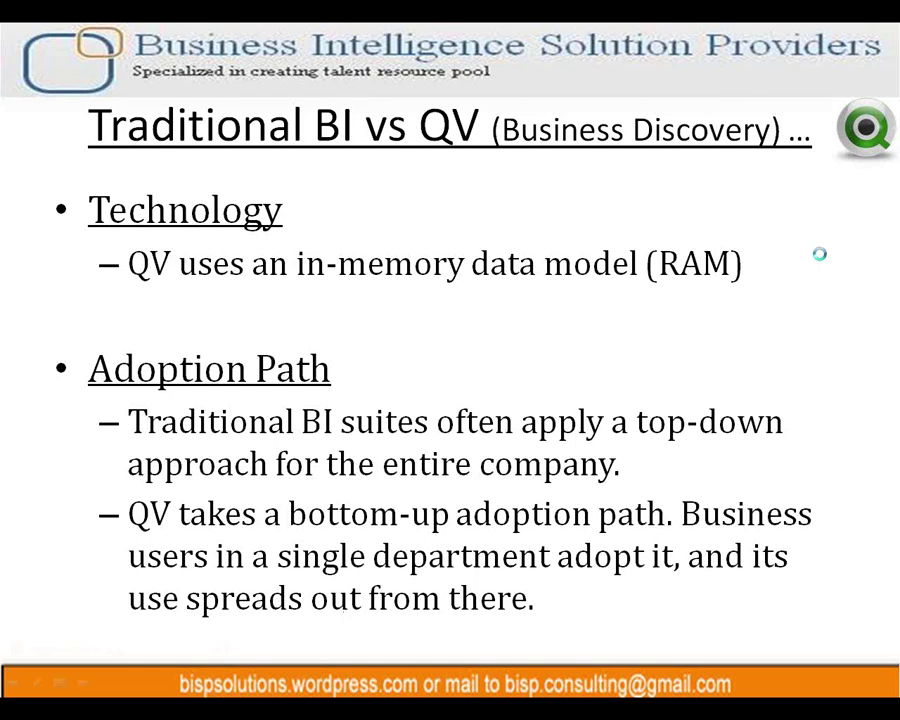
End the slide show after the QV Dashboard slide and switch to the airline operations document in QlikView
{"action": "left_click", "coordinate": [819, 254]}
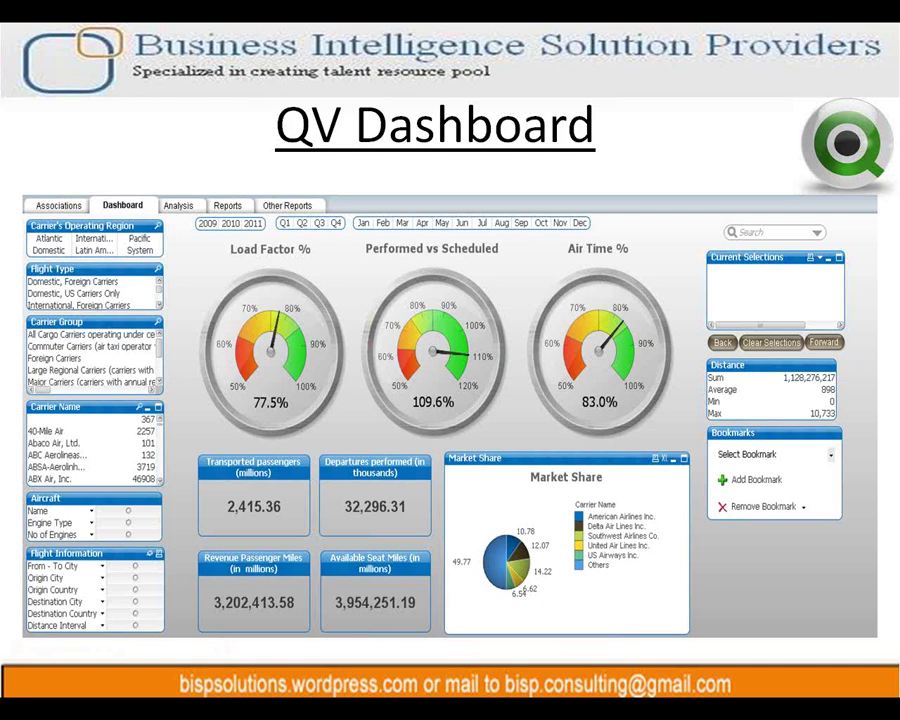
{"action": "left_click", "coordinate": [497, 697]}
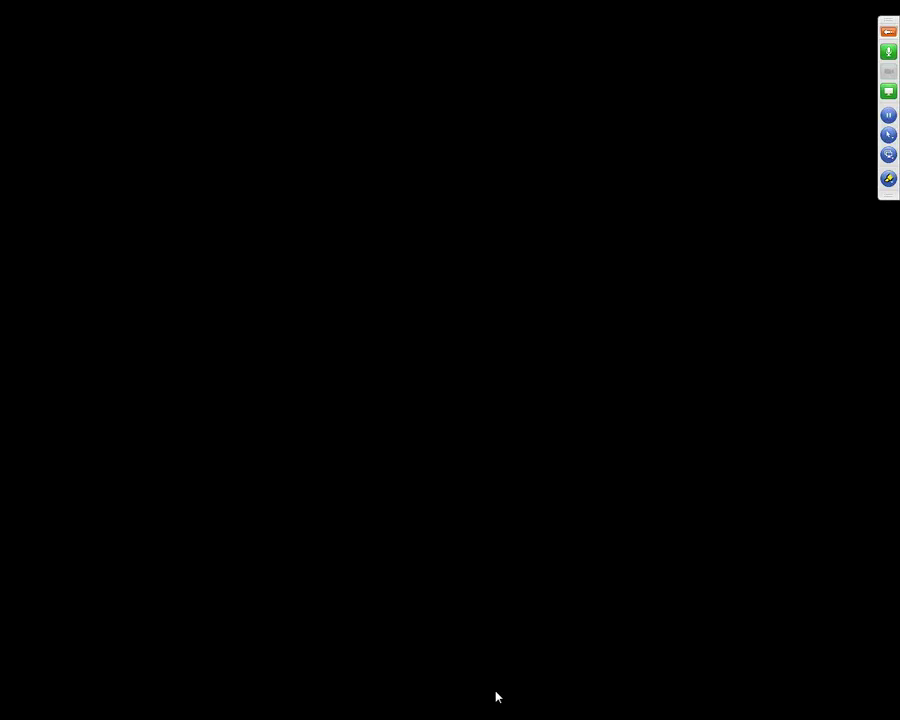
{"action": "left_click", "coordinate": [497, 697]}
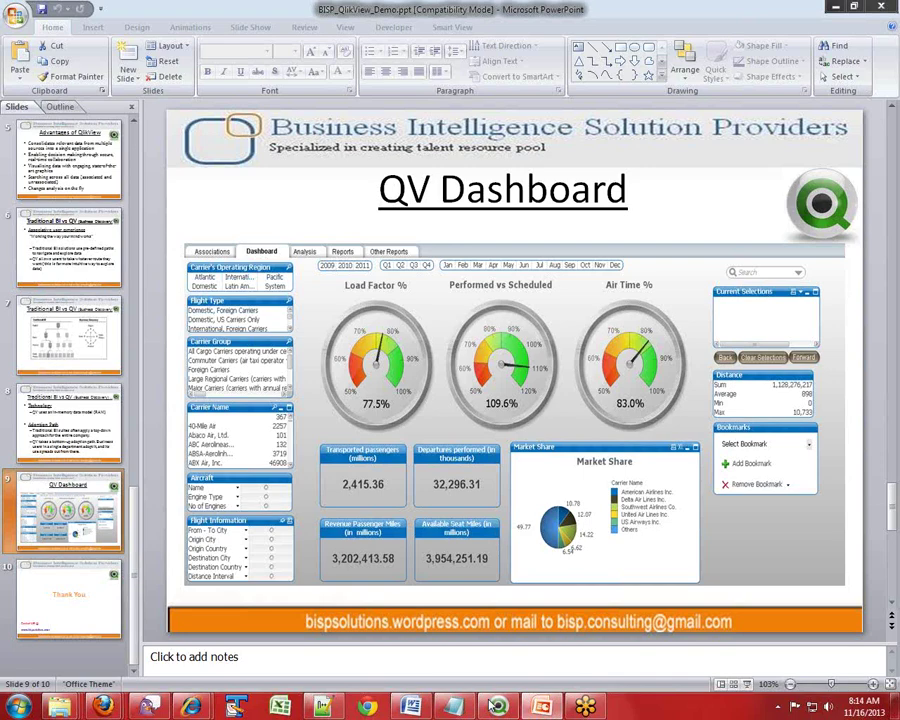
{"action": "left_click", "coordinate": [495, 705]}
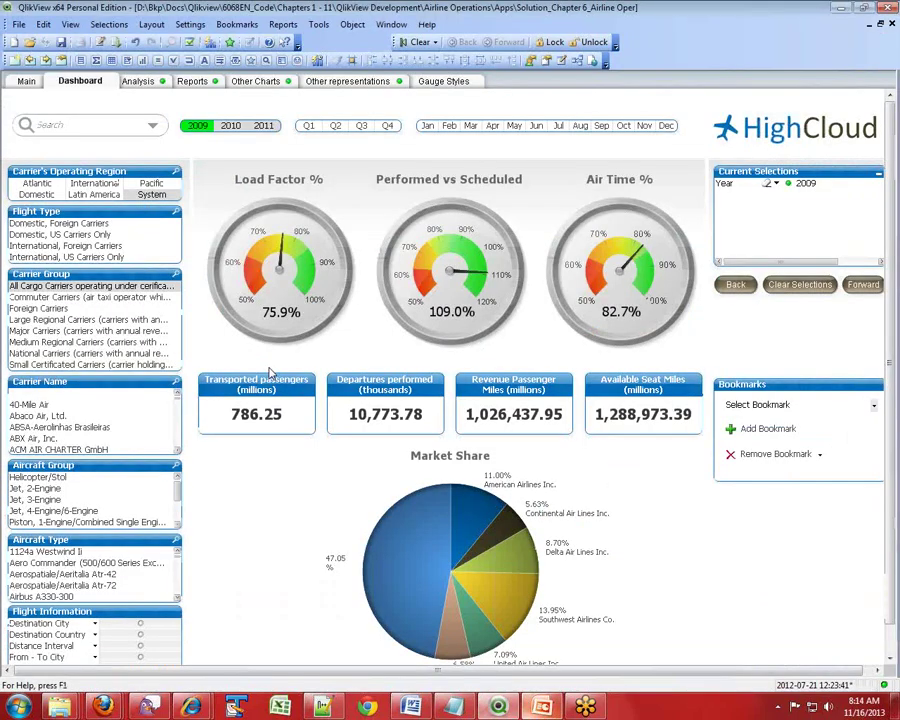
Clear all selections on the dashboard, toggling the year 2009 on and off
{"action": "left_click", "coordinate": [418, 42]}
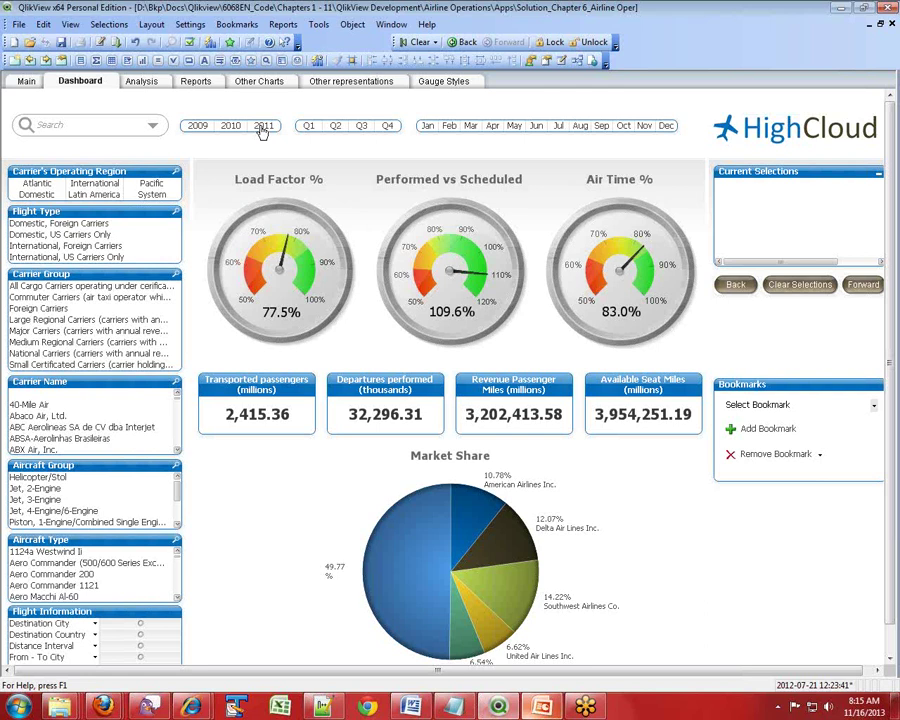
{"action": "left_click", "coordinate": [197, 130]}
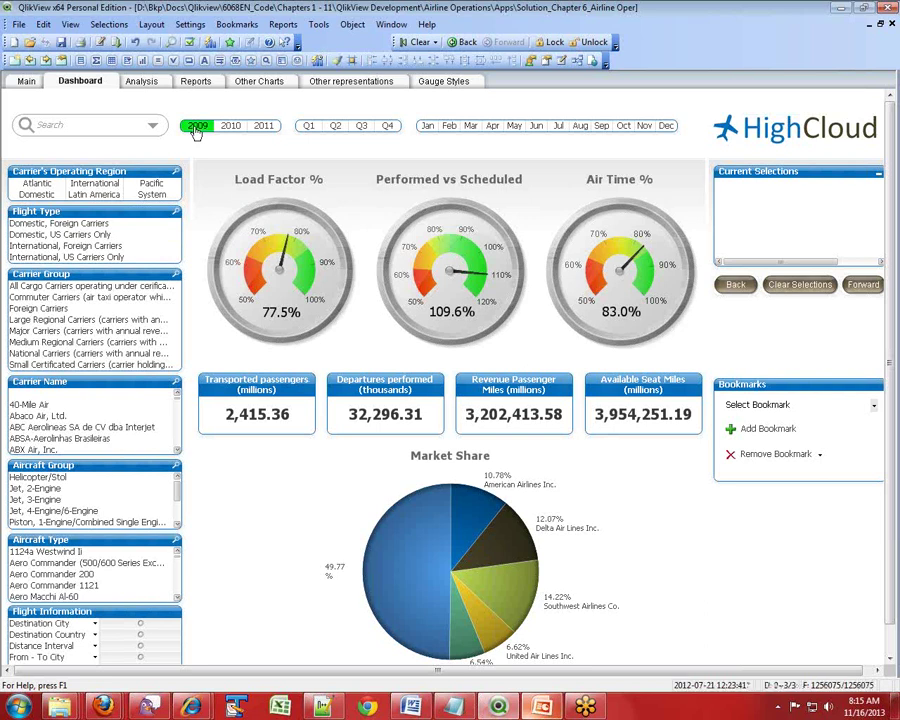
{"action": "left_click", "coordinate": [197, 130]}
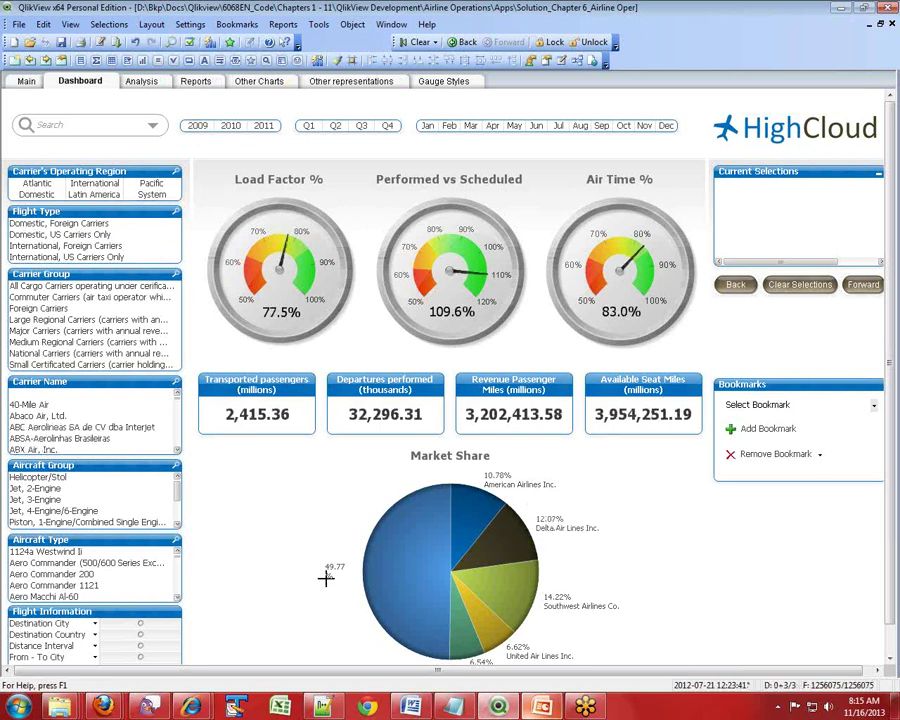
Filter the dashboard to year 2009, quarter Q1 and the months January and February, and clear all selections
{"action": "left_click", "coordinate": [199, 129]}
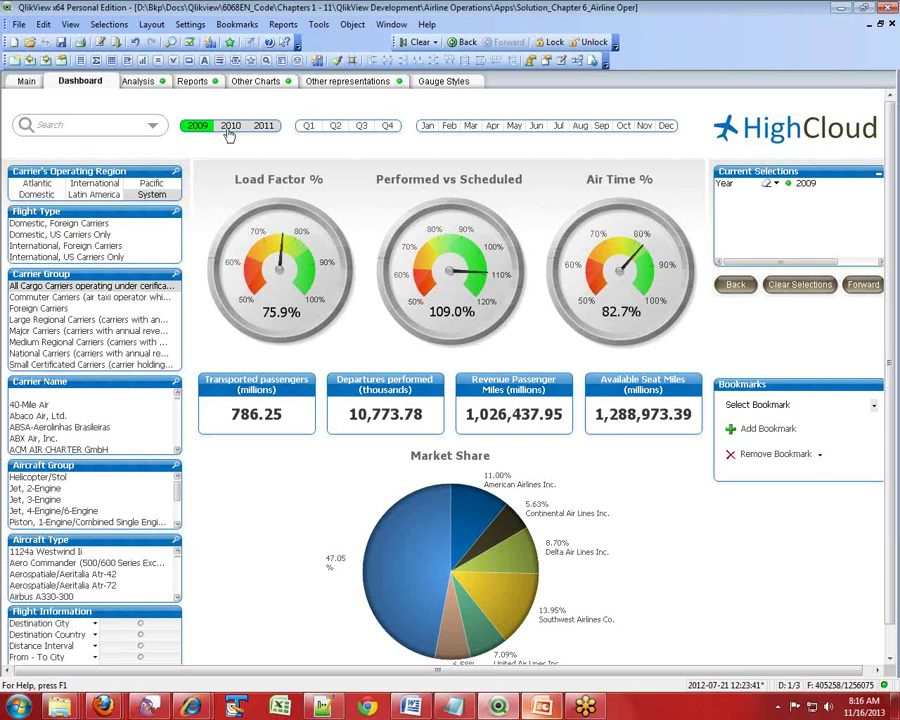
{"action": "left_click", "coordinate": [309, 127]}
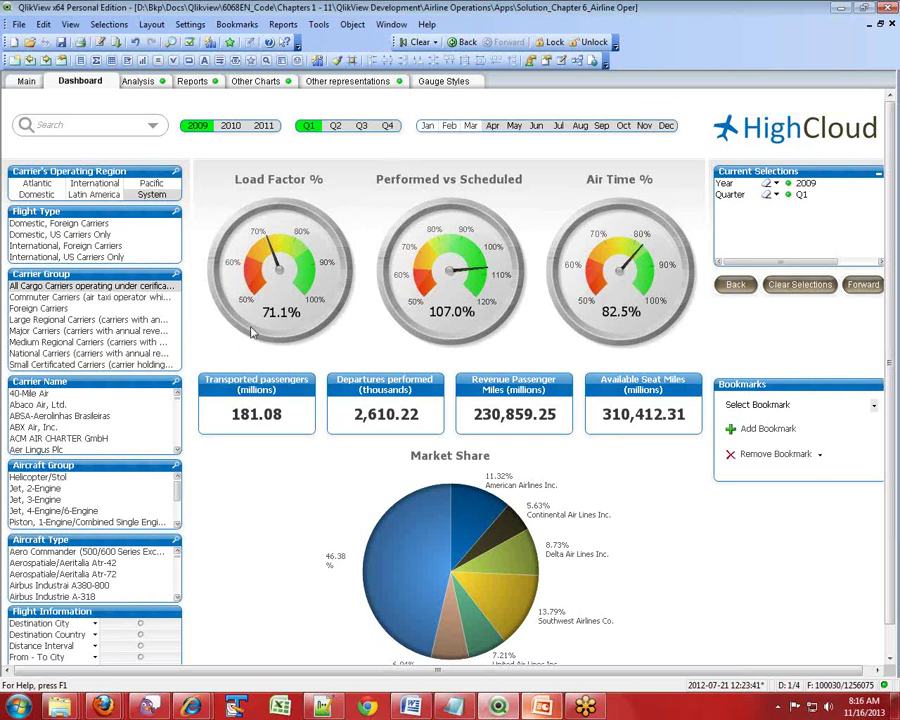
{"action": "left_click_drag", "start_coordinate": [428, 125], "coordinate": [458, 133]}
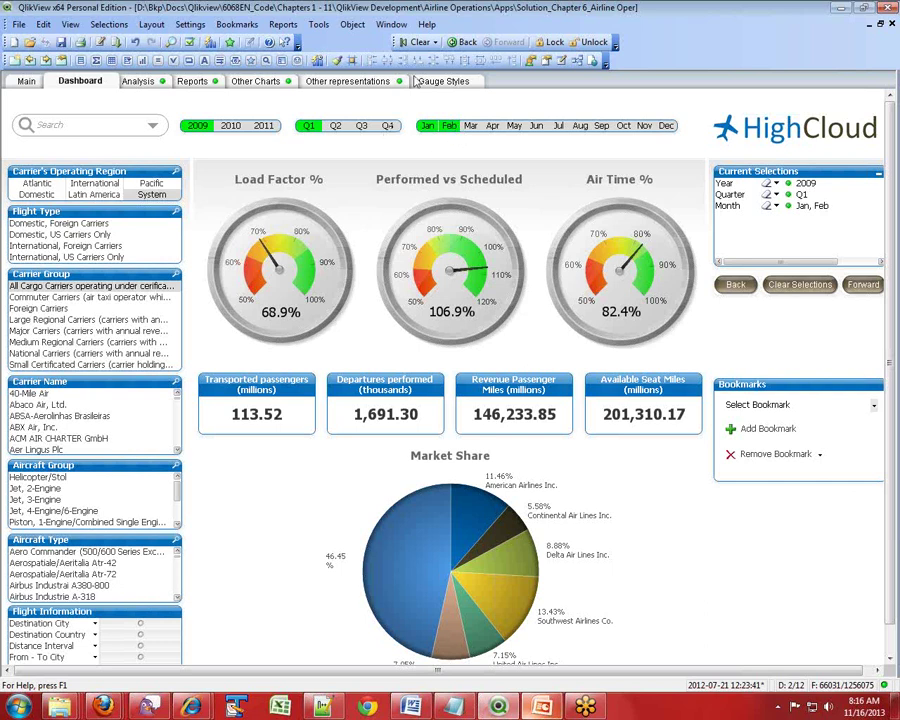
{"action": "left_click", "coordinate": [418, 42]}
Filter the dashboard to year 2009 with quarters Q1 and Q2, and clear the selections again
{"action": "left_click", "coordinate": [197, 125]}
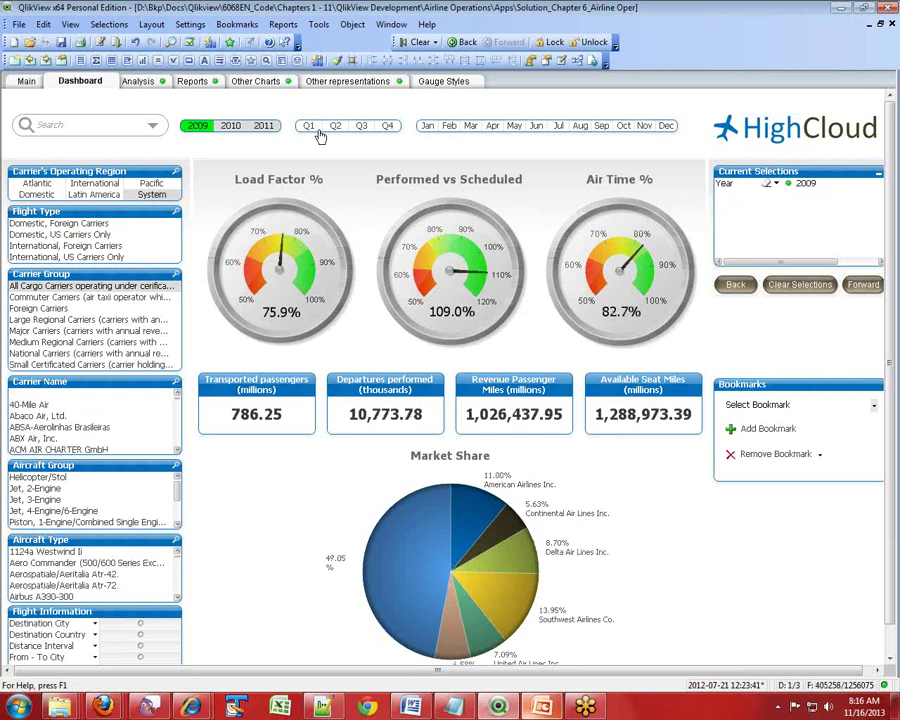
{"action": "left_click_drag", "start_coordinate": [310, 126], "coordinate": [334, 127]}
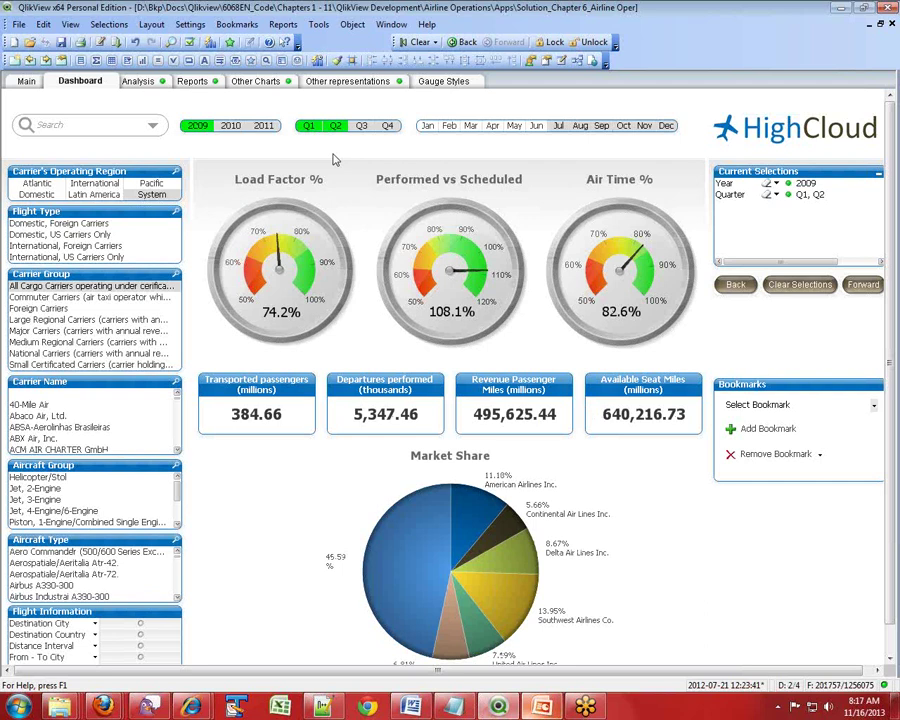
{"action": "left_click", "coordinate": [313, 127]}
{"action": "key", "text": "ctrl+shift+d"}
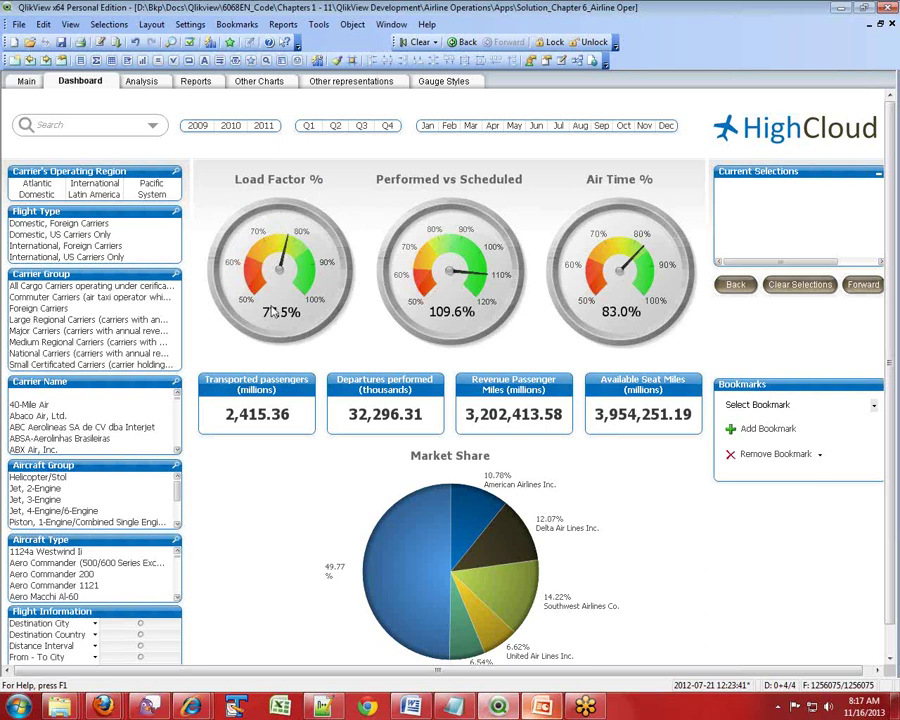
On the Analysis sheet, filter to 2009 from its point in the # of Flights chart and to quarters Q1 and Q2
{"action": "mouse_move", "coordinate": [272, 324]}
{"action": "left_click", "coordinate": [143, 82]}
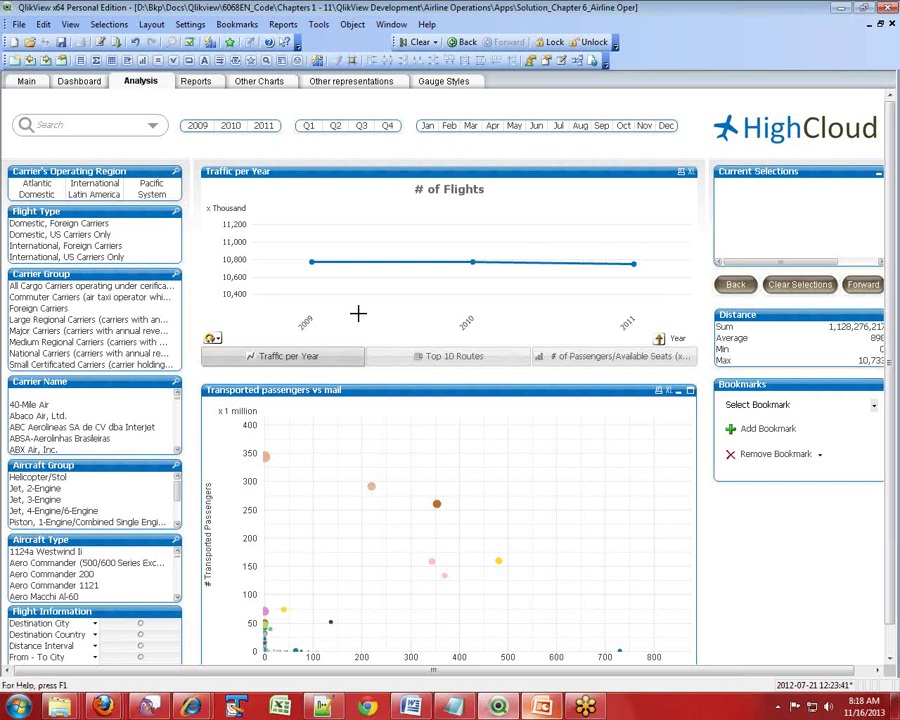
{"action": "left_click_drag", "start_coordinate": [291, 239], "coordinate": [340, 292]}
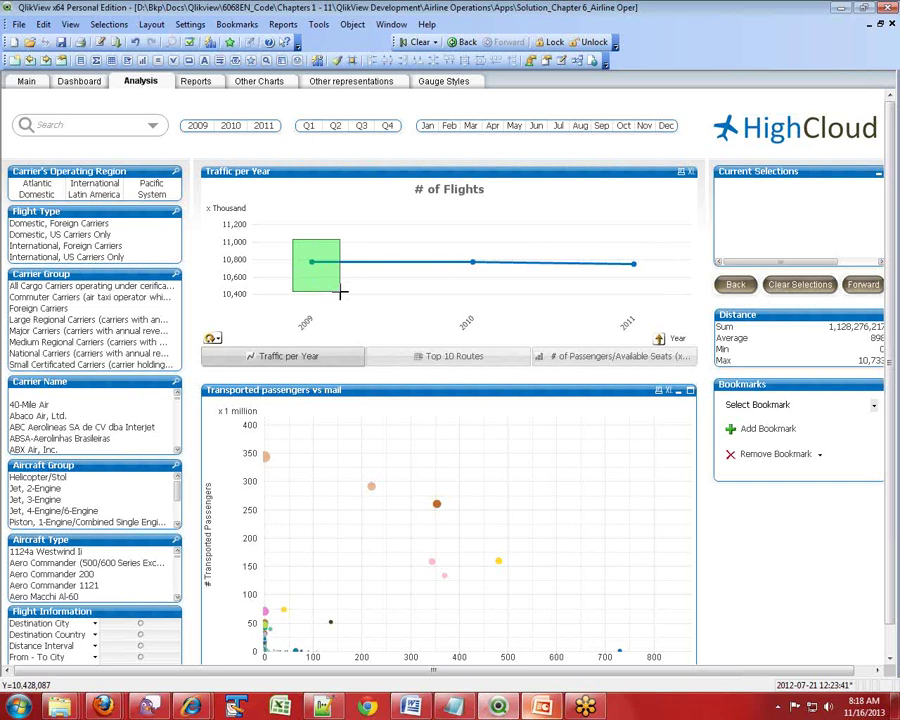
{"action": "left_click_drag", "start_coordinate": [340, 292], "coordinate": [340, 292]}
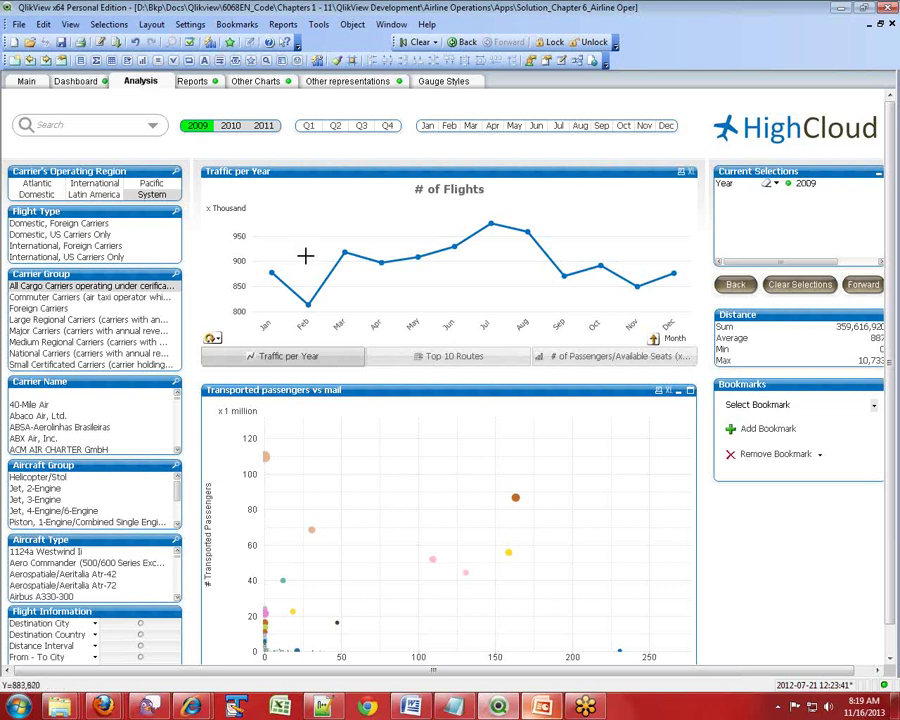
{"action": "left_click", "coordinate": [310, 128]}
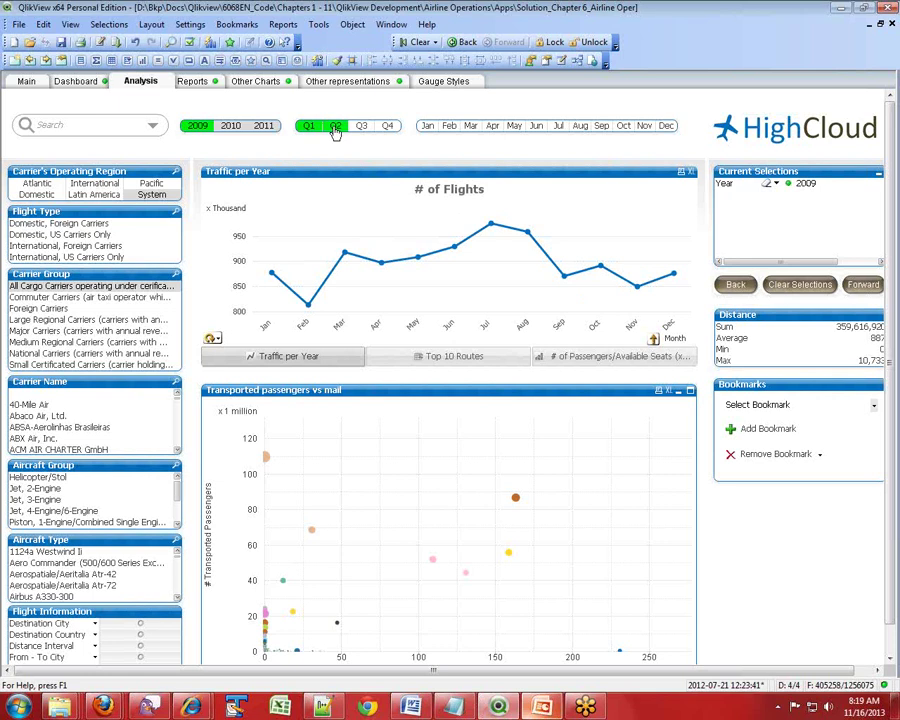
{"action": "left_click", "coordinate": [336, 128], "text": "ctrl"}
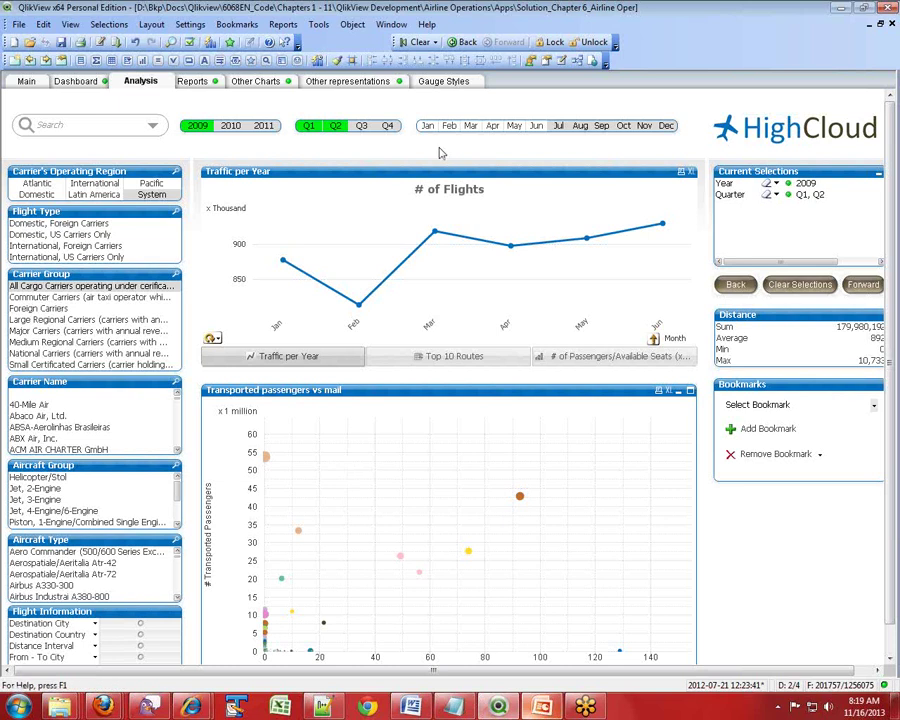
Filter to January through March, clear the Month selection, and step back twice through the selection history
{"action": "left_click_drag", "start_coordinate": [427, 125], "coordinate": [470, 125]}
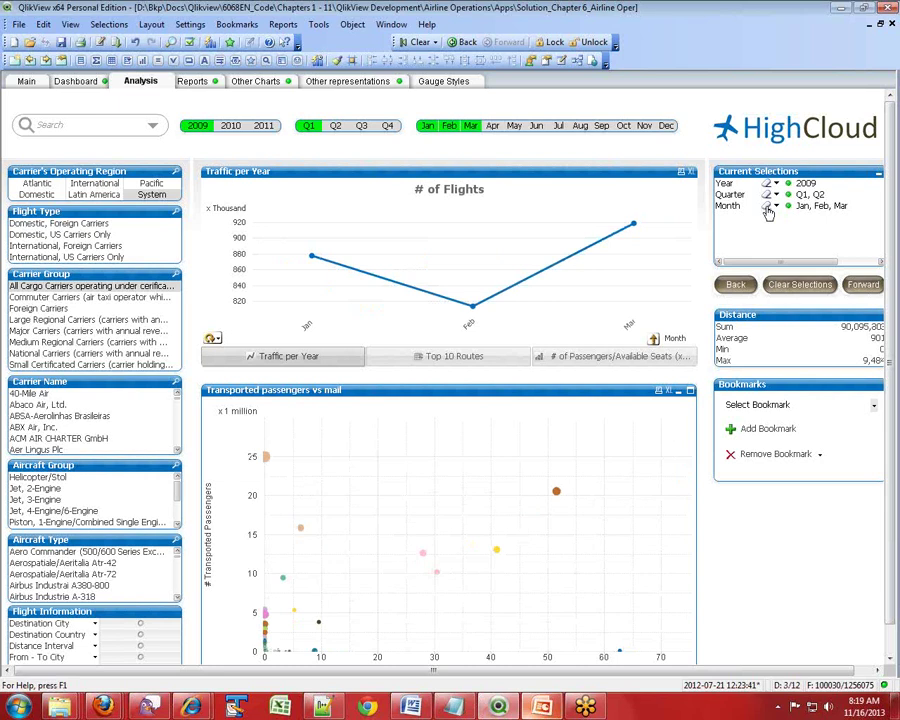
{"action": "left_click", "coordinate": [766, 207]}
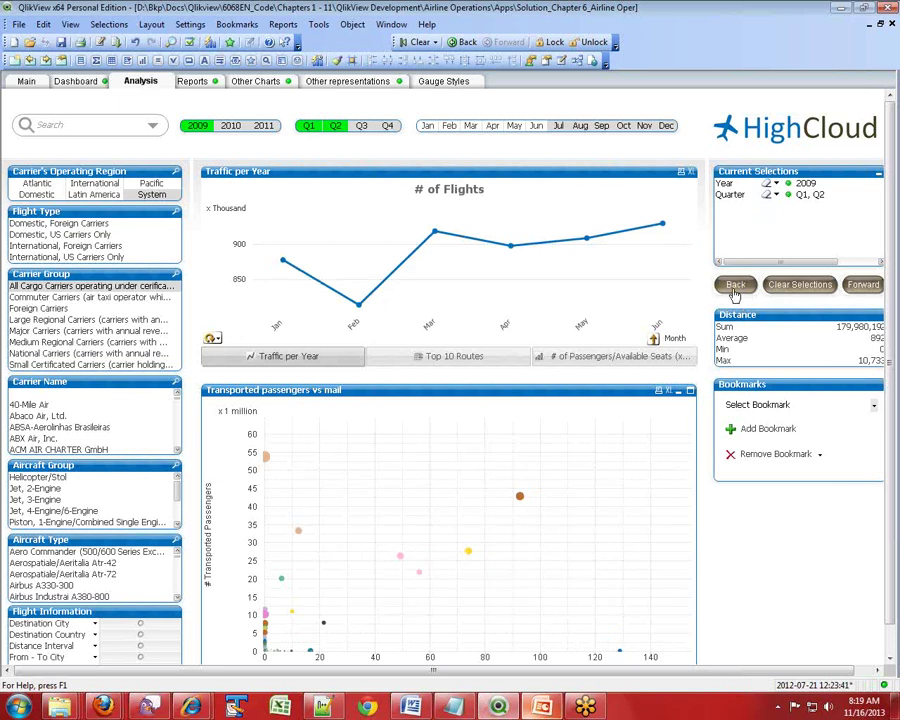
{"action": "left_click", "coordinate": [736, 286]}
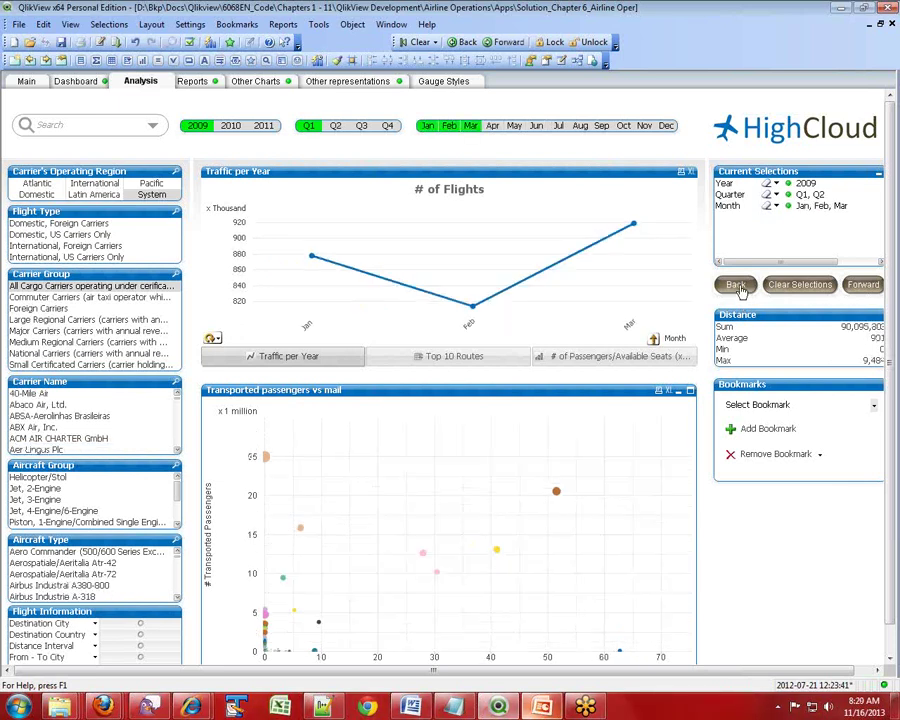
{"action": "left_click", "coordinate": [736, 286]}
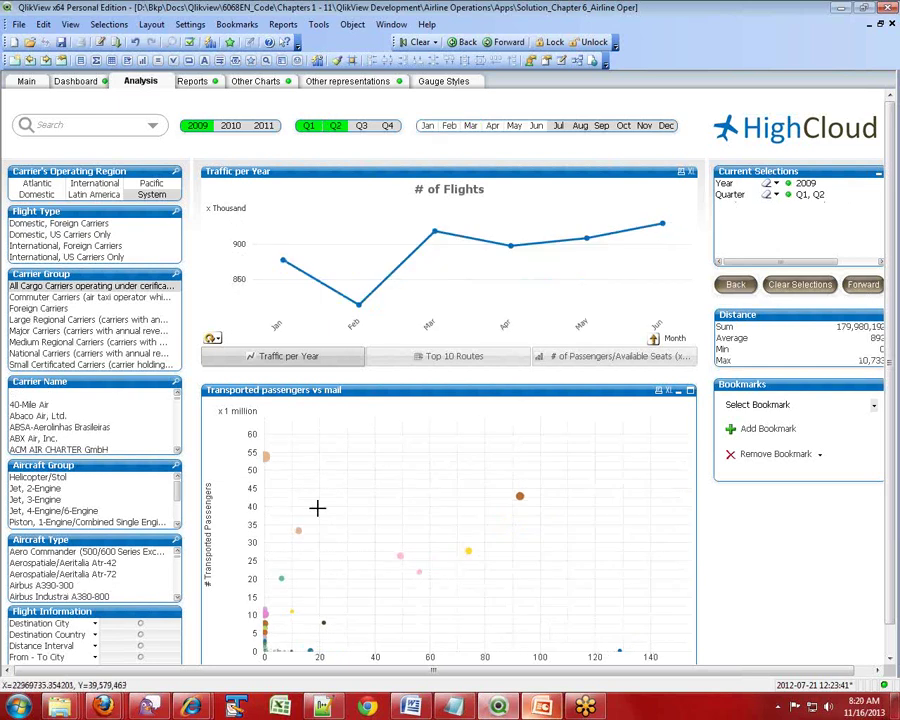
Select the group of carrier bubbles in the Transported passengers vs mail chart and replace the Quarter selection with its excluded values Q3 and Q4
{"action": "left_click_drag", "start_coordinate": [273, 488], "coordinate": [599, 591]}
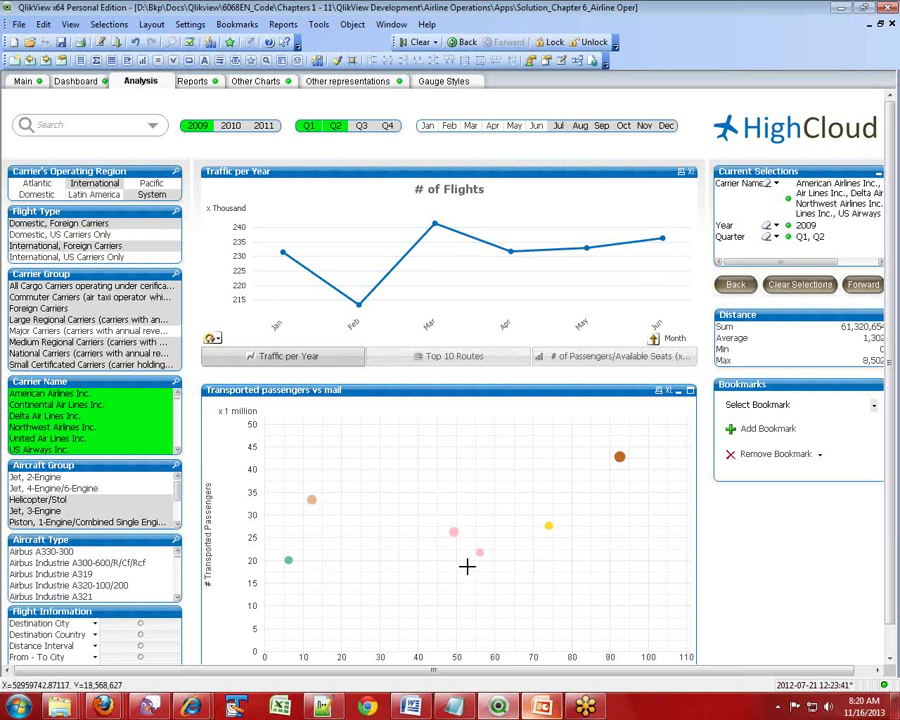
{"action": "left_click", "coordinate": [777, 238]}
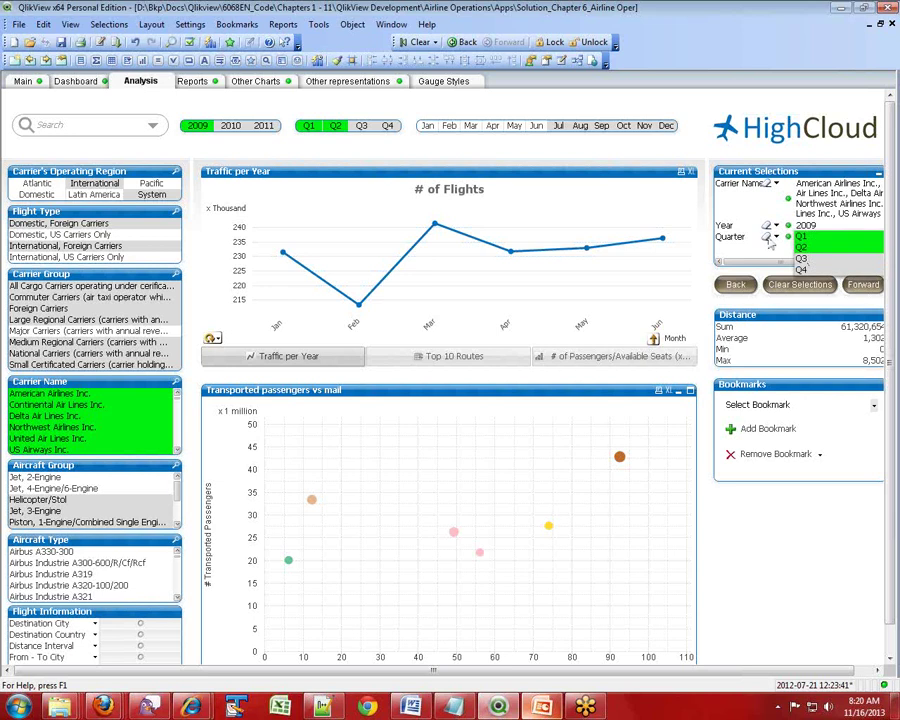
{"action": "left_click", "coordinate": [770, 244]}
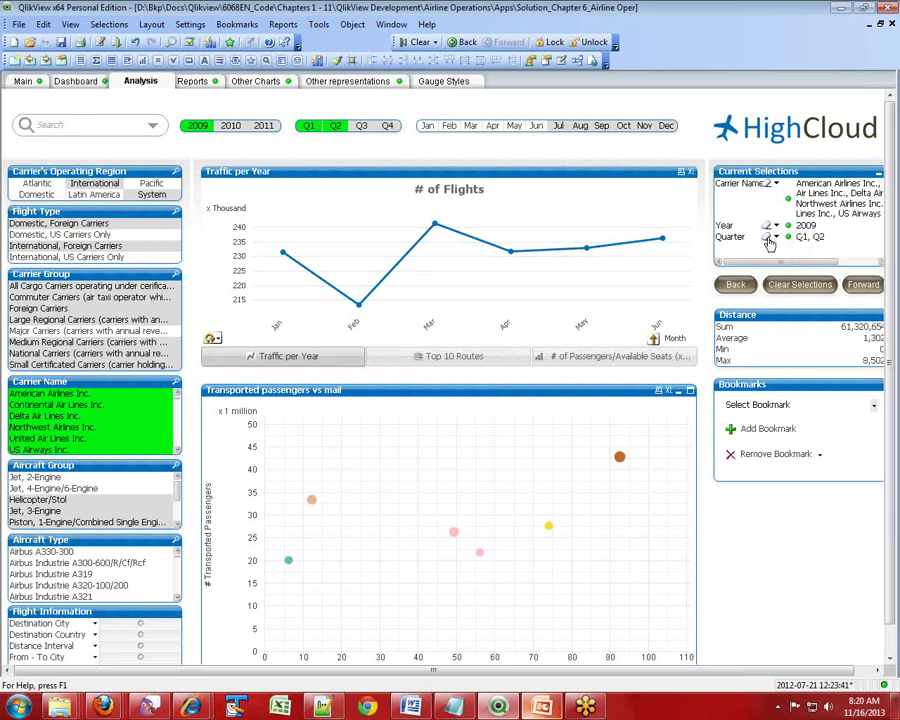
{"action": "right_click", "coordinate": [769, 243]}
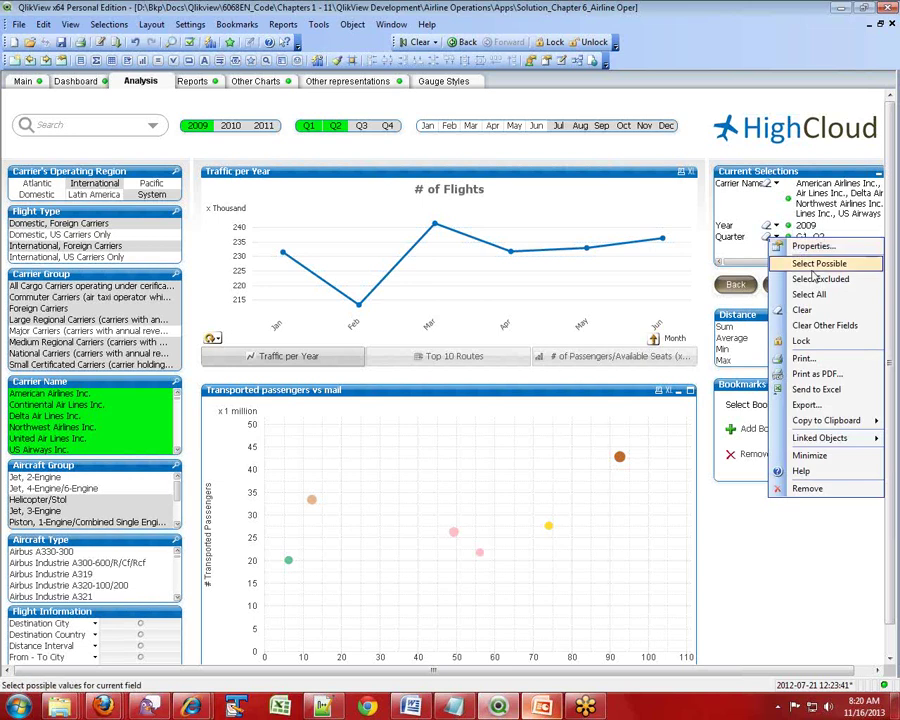
{"action": "left_click", "coordinate": [814, 278]}
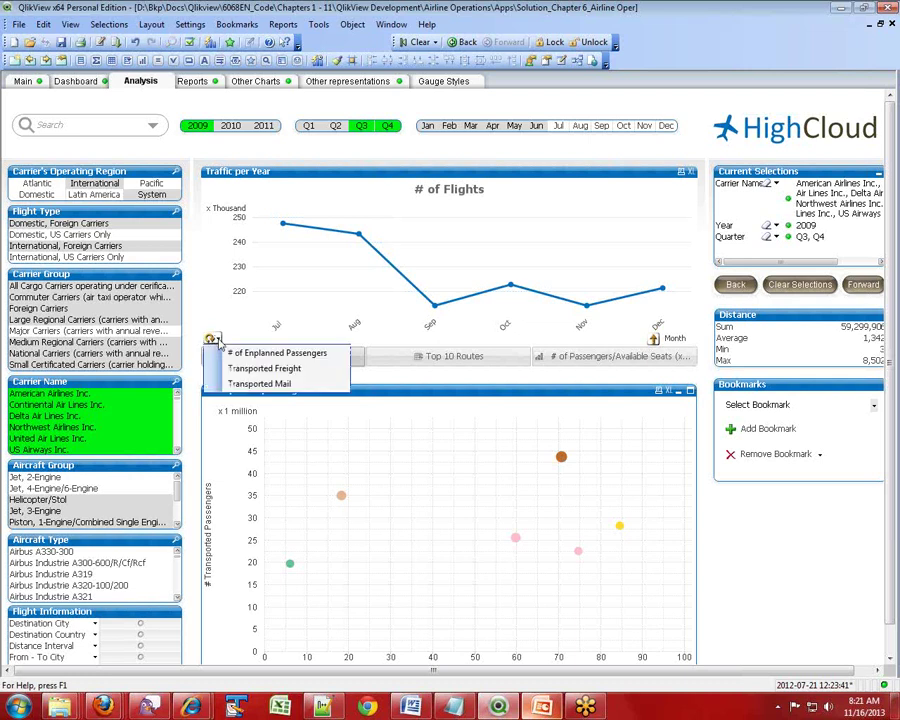
Cycle the Traffic per Year chart through its measures, including # of Enplanned Passengers and Transported Mail, back to # of Flights
{"action": "left_click", "coordinate": [274, 366]}
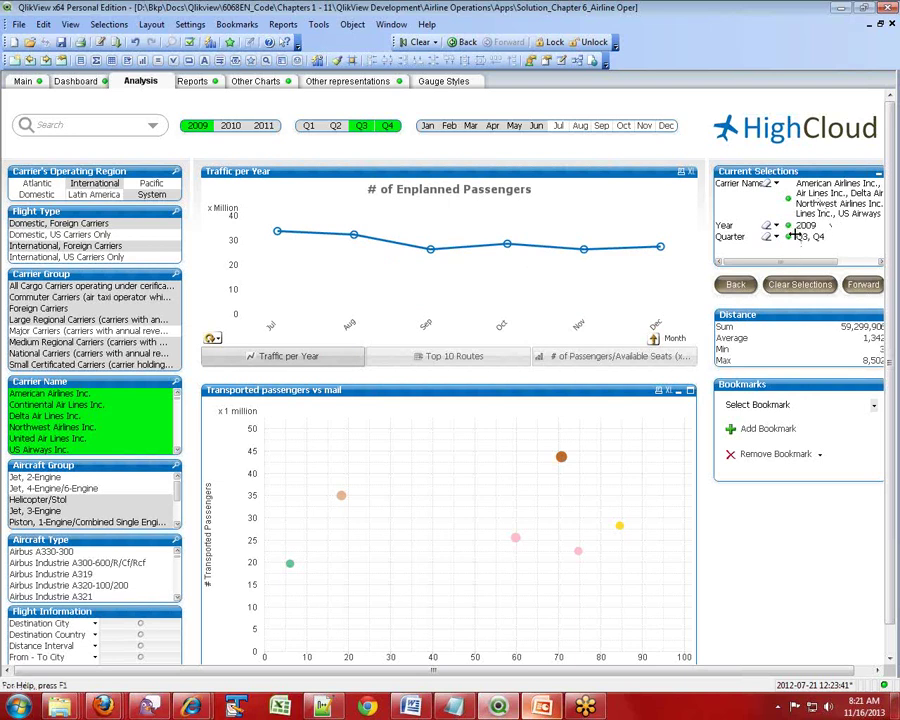
{"action": "left_click", "coordinate": [210, 340]}
{"action": "left_click", "coordinate": [210, 340]}
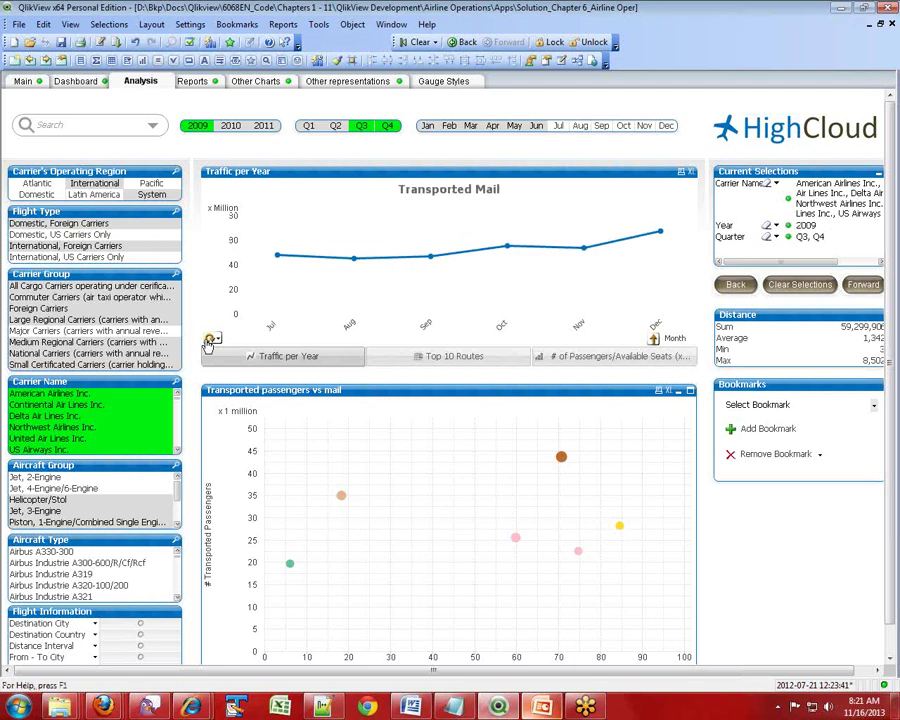
{"action": "left_click", "coordinate": [210, 340]}
{"action": "left_click", "coordinate": [210, 340]}
{"action": "left_click", "coordinate": [210, 340]}
{"action": "left_click", "coordinate": [210, 340]}
{"action": "left_click", "coordinate": [210, 340]}
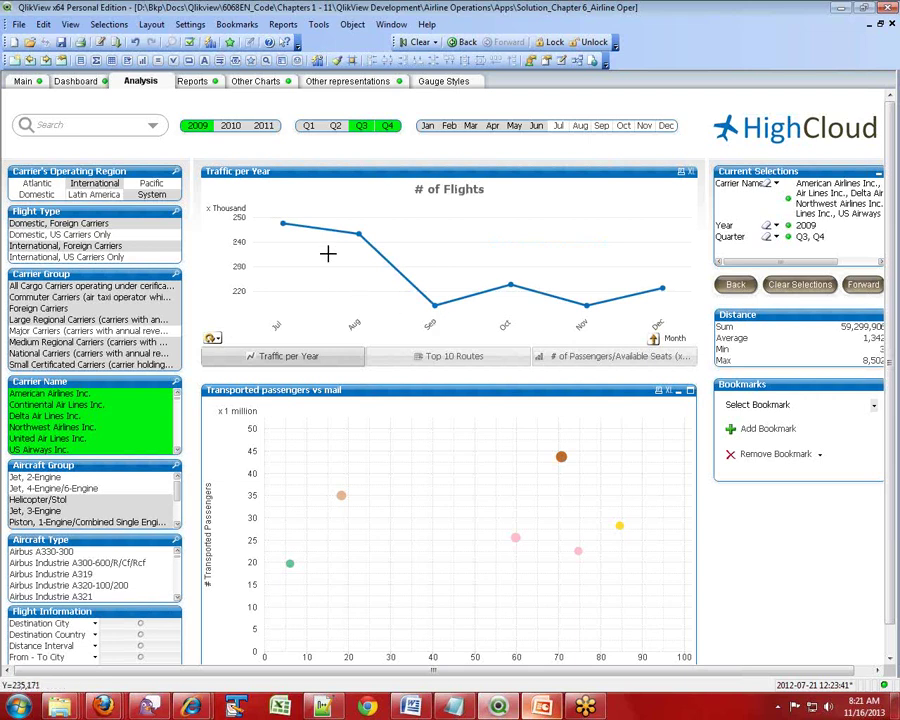
Enable fast type change between Bar Chart and Line Chart in the Traffic per Year chart's properties
{"action": "right_click", "coordinate": [484, 179]}
{"action": "left_click", "coordinate": [525, 181]}
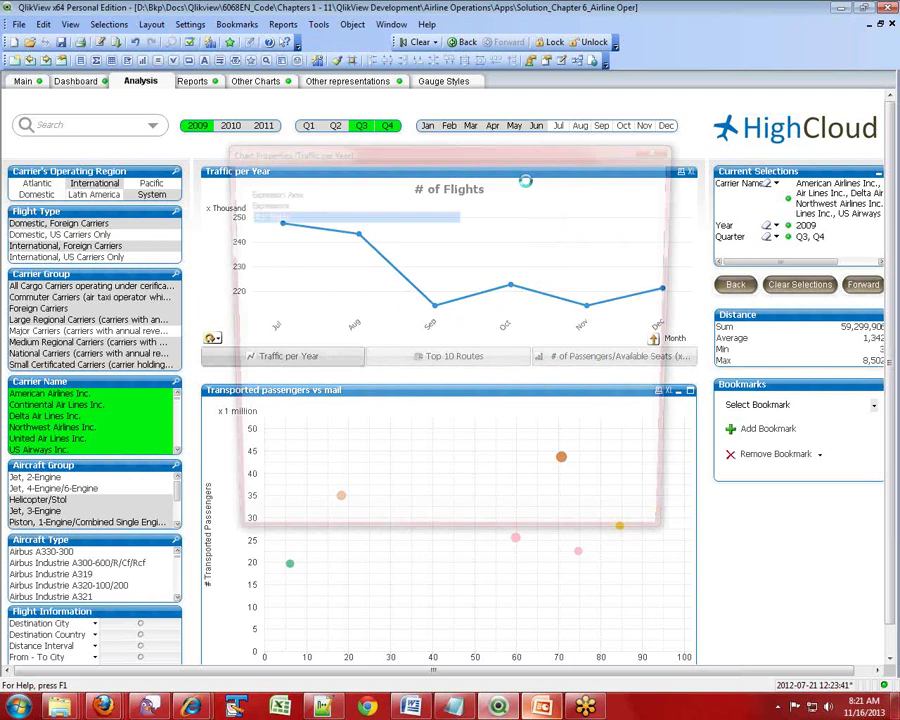
{"action": "left_click", "coordinate": [287, 171]}
{"action": "left_click_drag", "start_coordinate": [457, 158], "coordinate": [442, 204]}
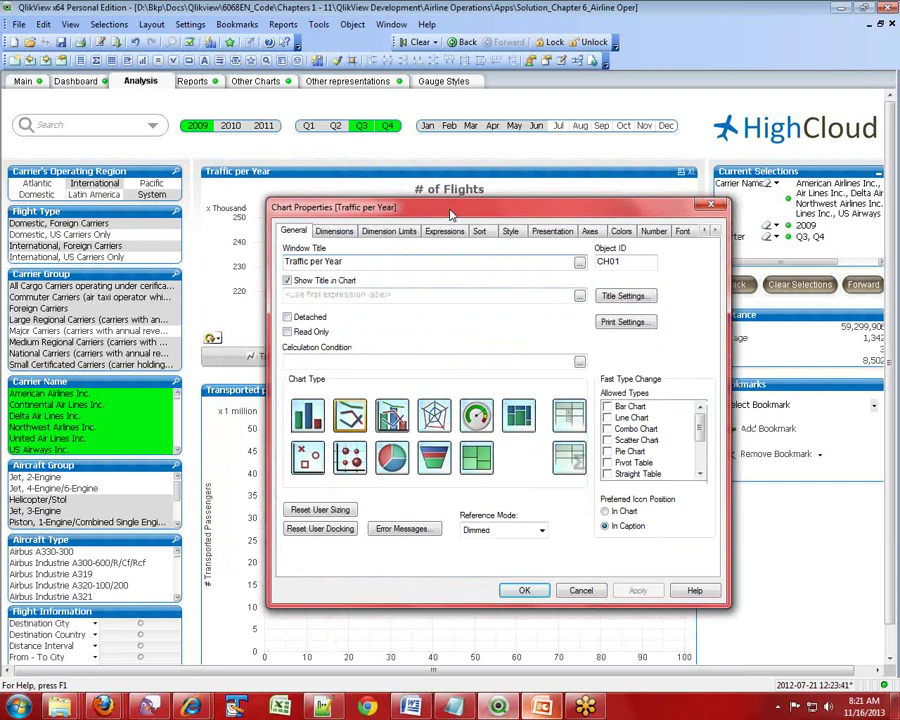
{"action": "left_click", "coordinate": [606, 407]}
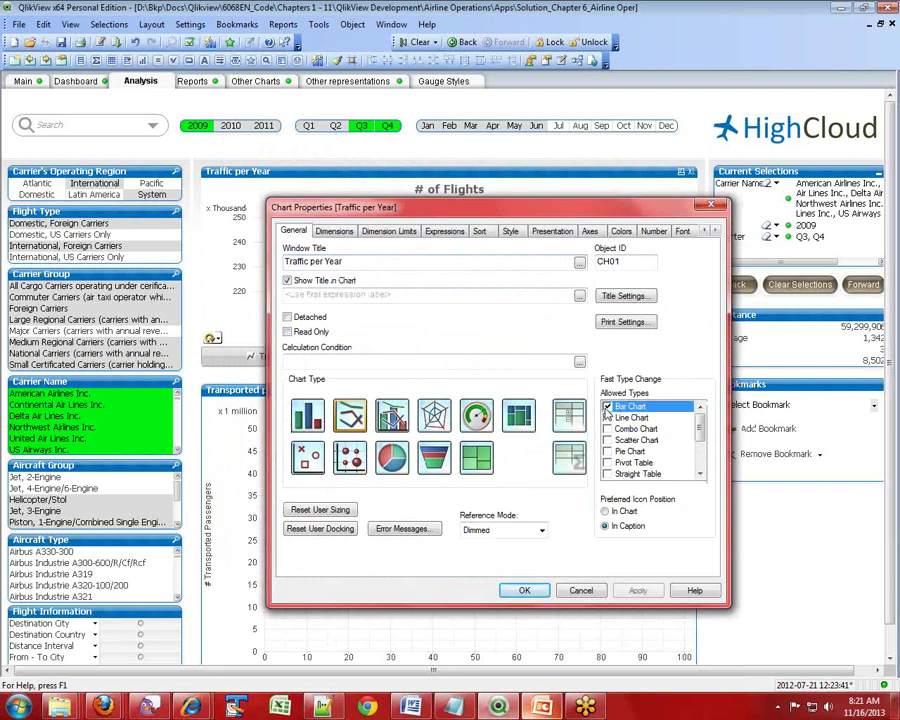
{"action": "left_click", "coordinate": [607, 418]}
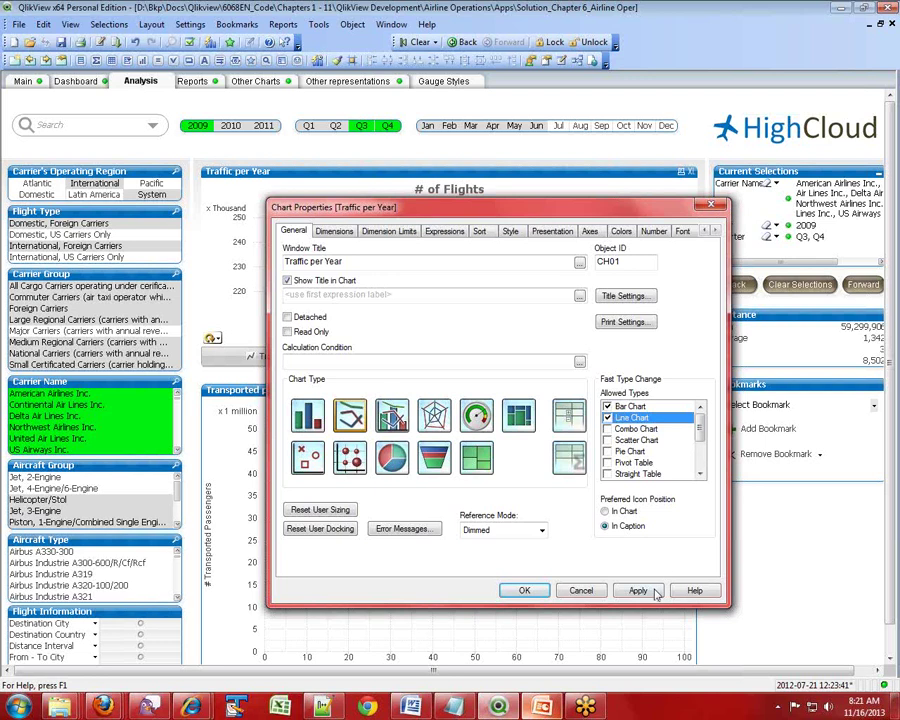
{"action": "left_click", "coordinate": [541, 592]}
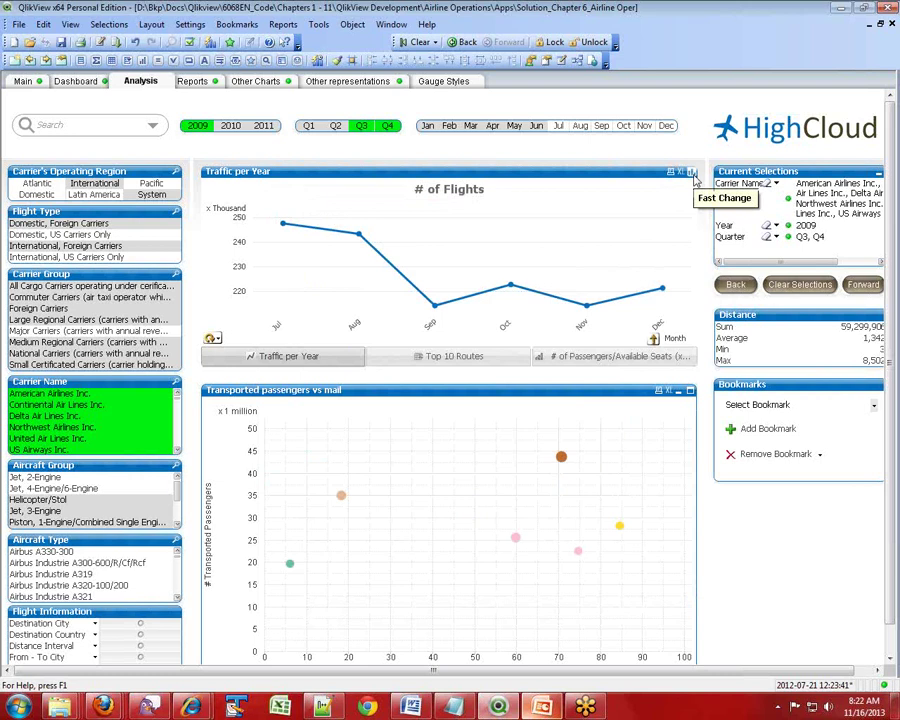
Use fast change to switch the Traffic per Year chart to a bar chart and back to a line chart
{"action": "left_click", "coordinate": [692, 173]}
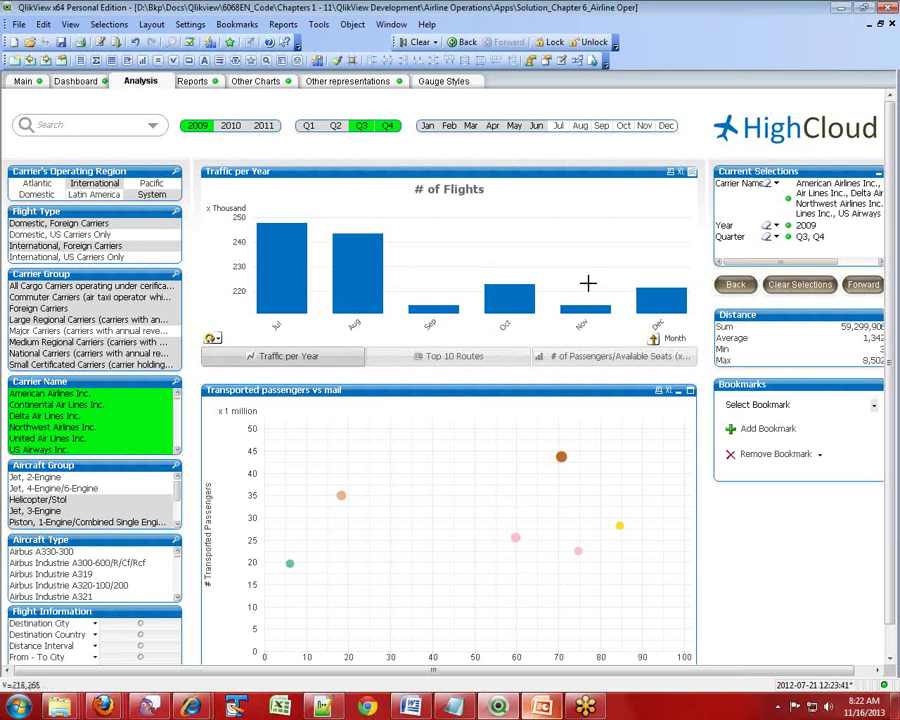
{"action": "left_click", "coordinate": [692, 173]}
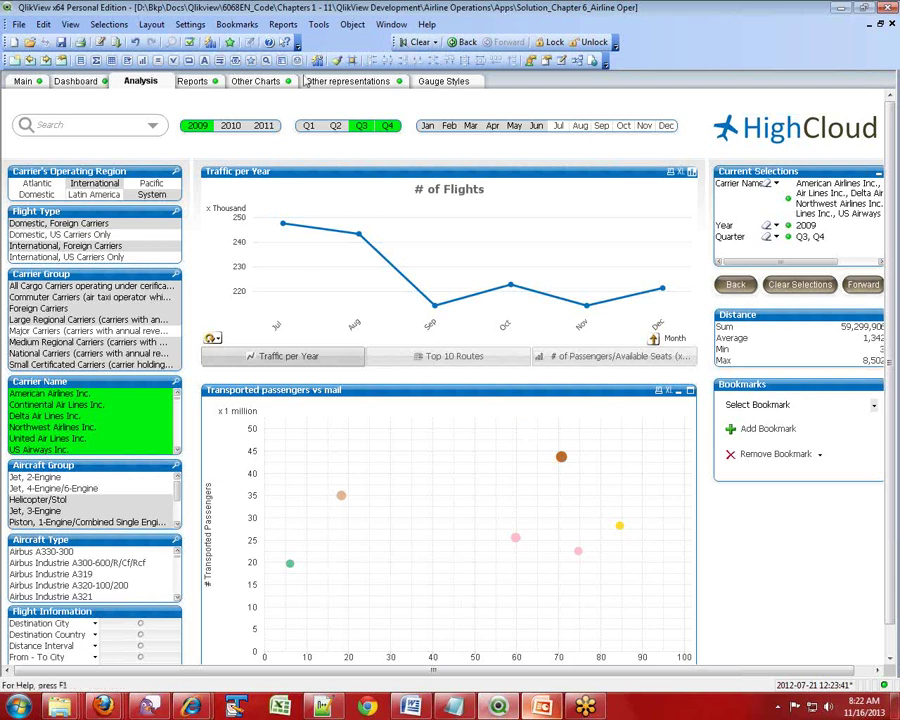
Clear all selections on the Reports sheet, and swap the Enplaned passengers table for KPIs per Airline and back
{"action": "left_click", "coordinate": [200, 82]}
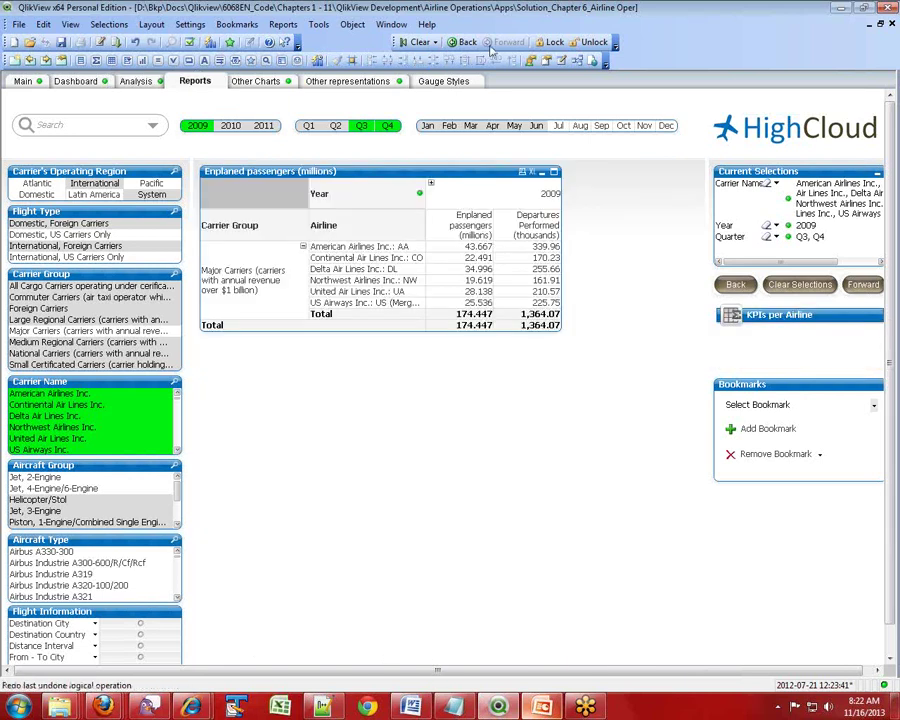
{"action": "left_click", "coordinate": [418, 42]}
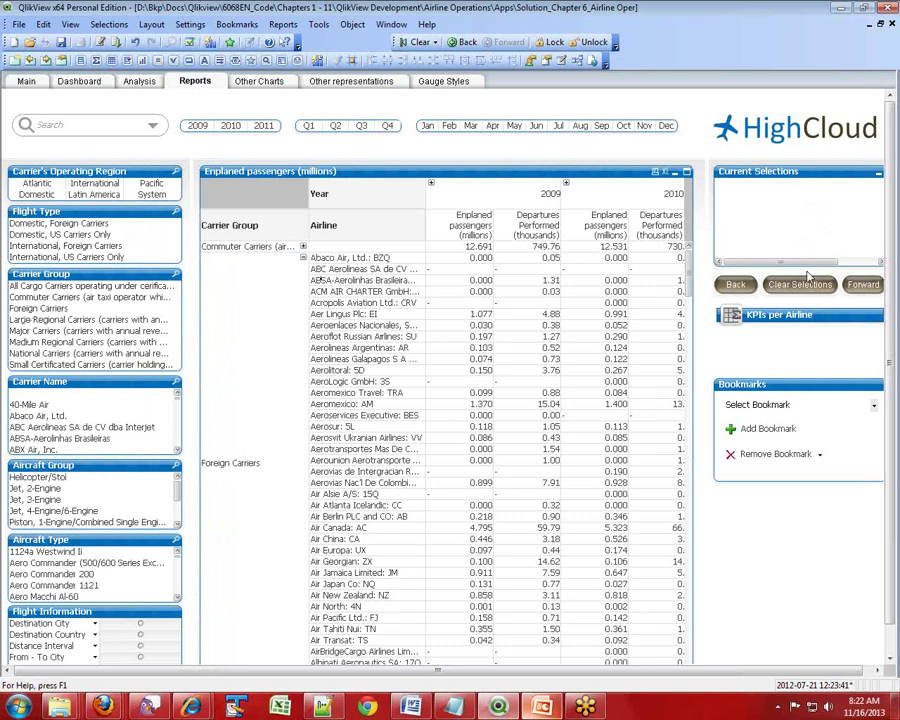
{"action": "left_click", "coordinate": [784, 318]}
{"action": "left_click", "coordinate": [787, 352]}
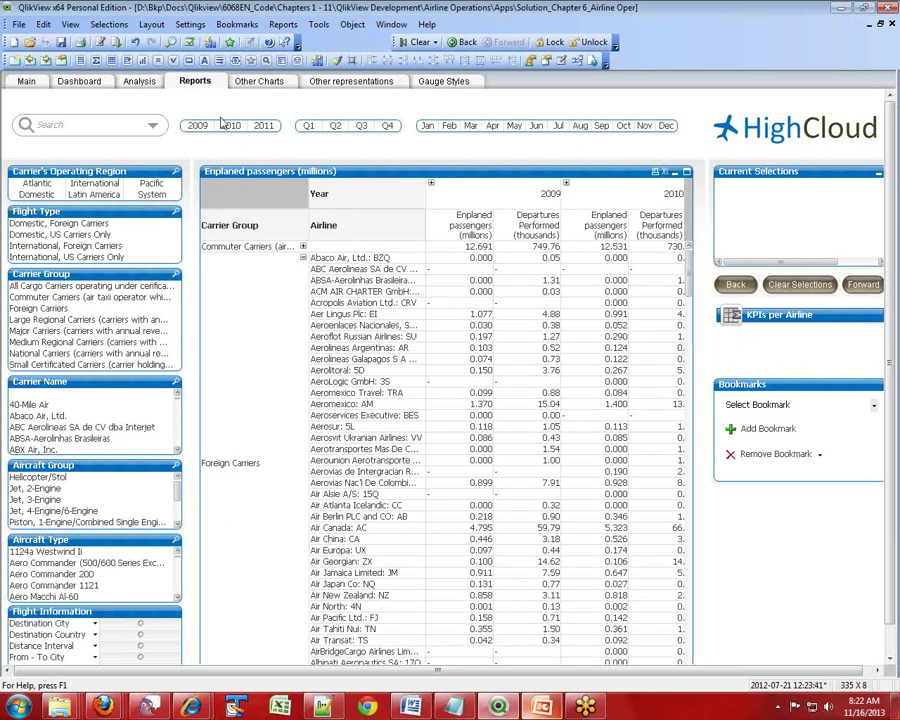
Cycle the Analysis sheet's chart container repeatedly through Top 10 Routes and # of Passengers/Available Seats, ending on Traffic per Year
{"action": "left_click", "coordinate": [143, 82]}
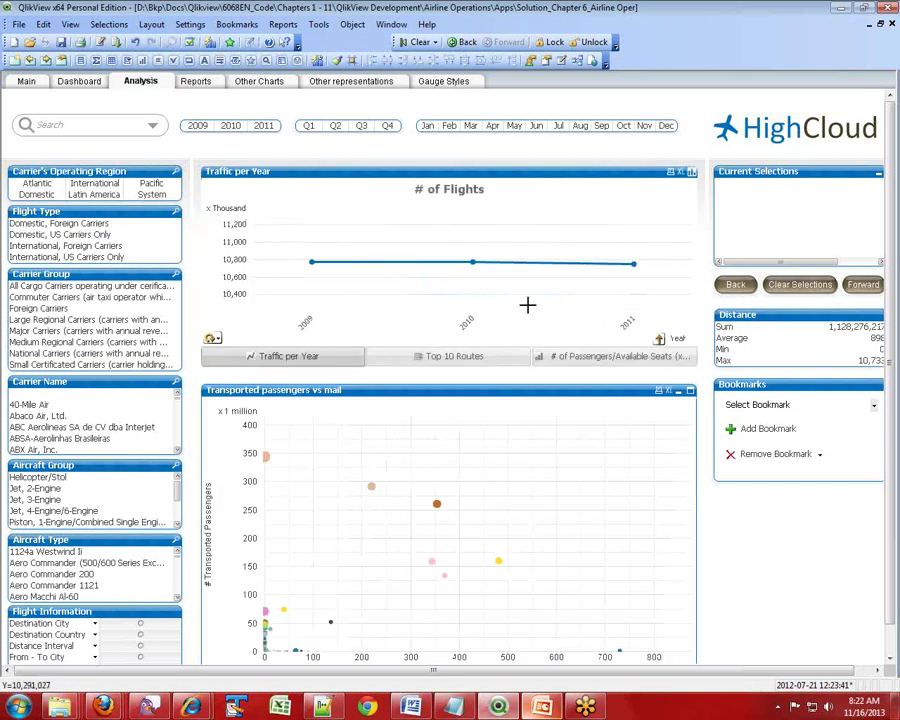
{"action": "left_click", "coordinate": [426, 357]}
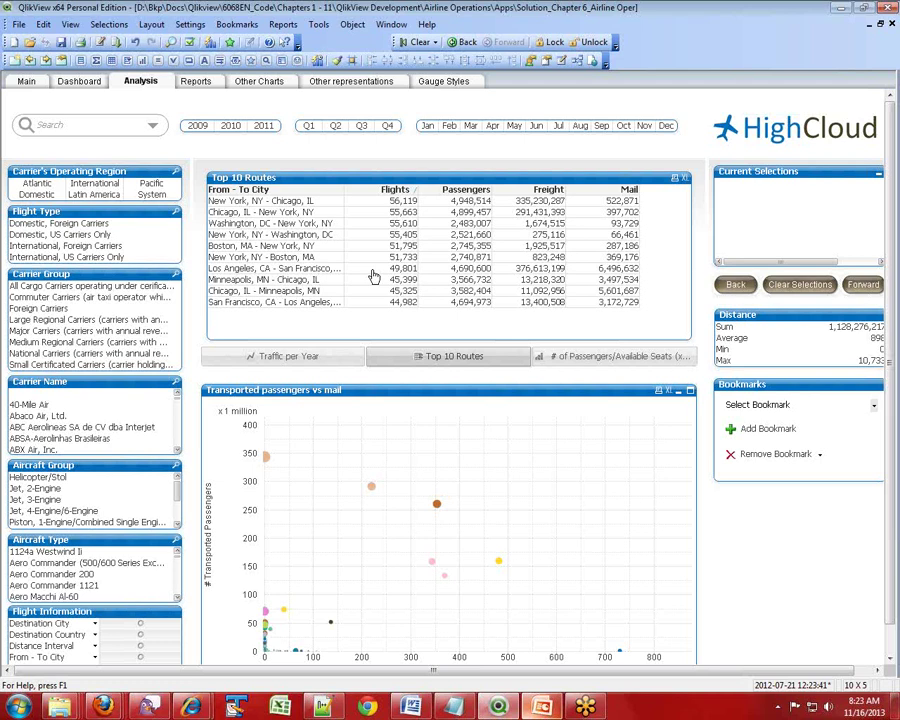
{"action": "left_click", "coordinate": [614, 358]}
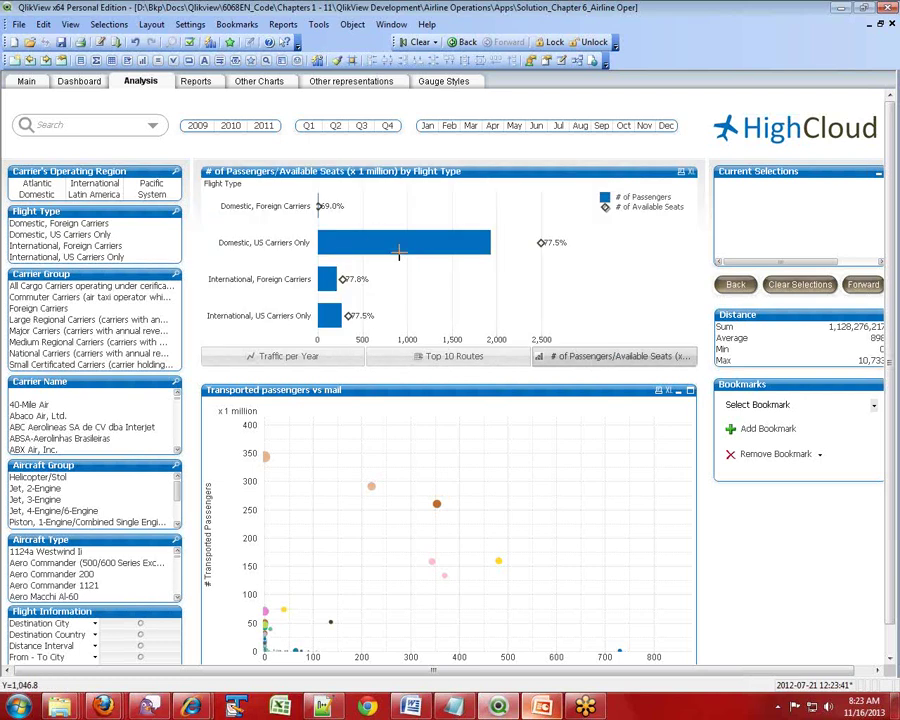
{"action": "left_click", "coordinate": [484, 360]}
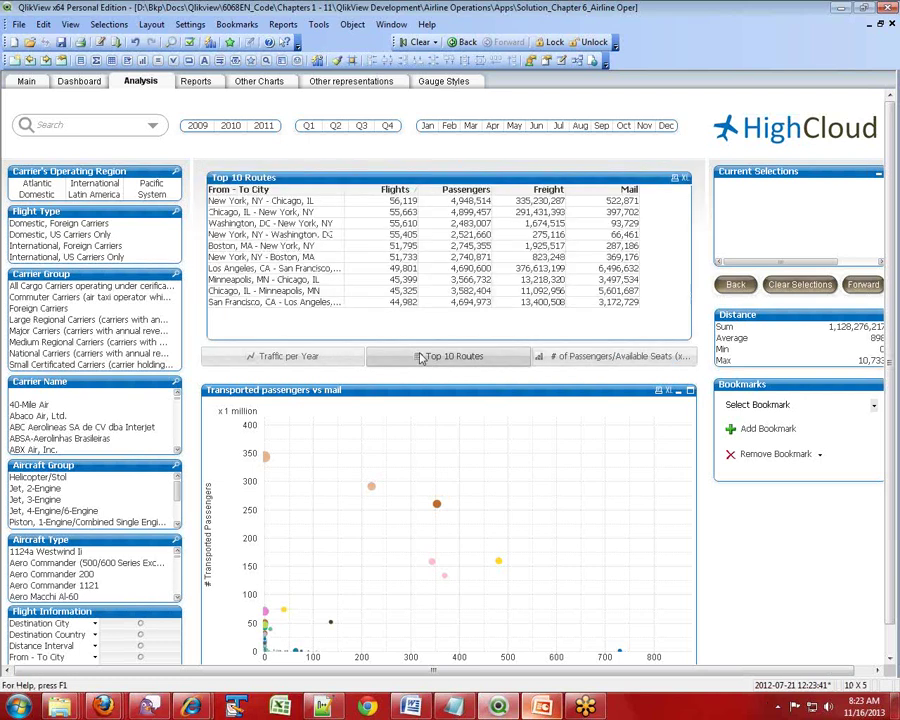
{"action": "left_click", "coordinate": [279, 354]}
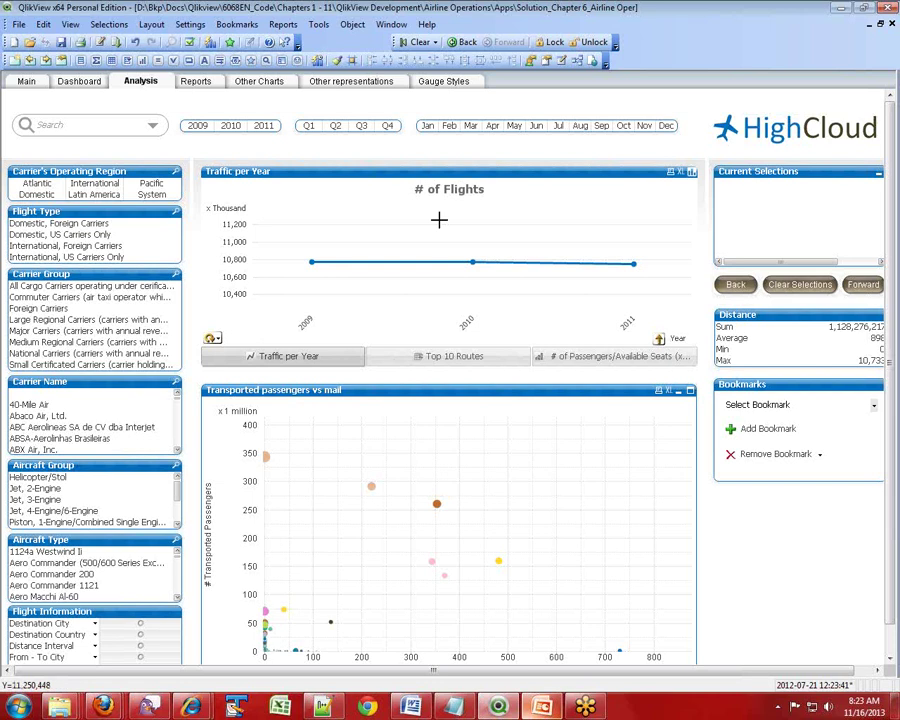
{"action": "left_click", "coordinate": [460, 356]}
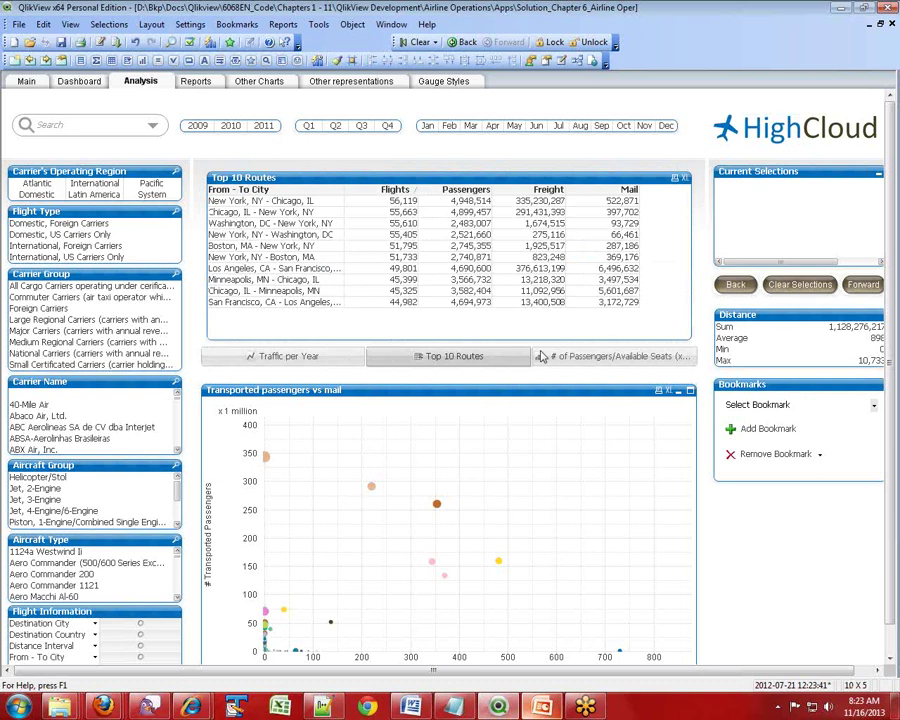
{"action": "left_click", "coordinate": [615, 357]}
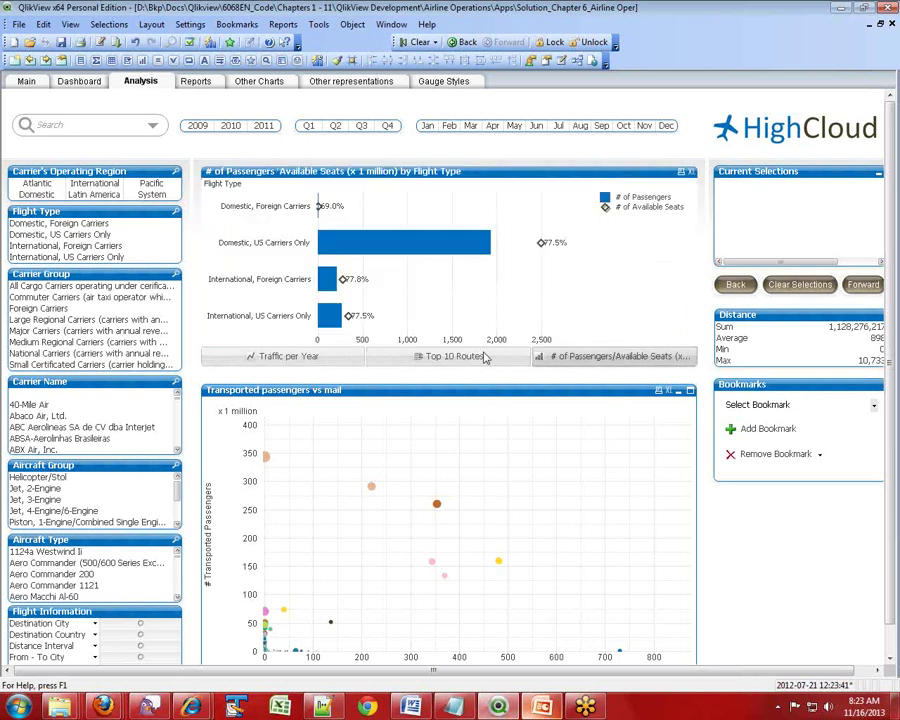
{"action": "left_click", "coordinate": [495, 357]}
{"action": "left_click", "coordinate": [353, 357]}
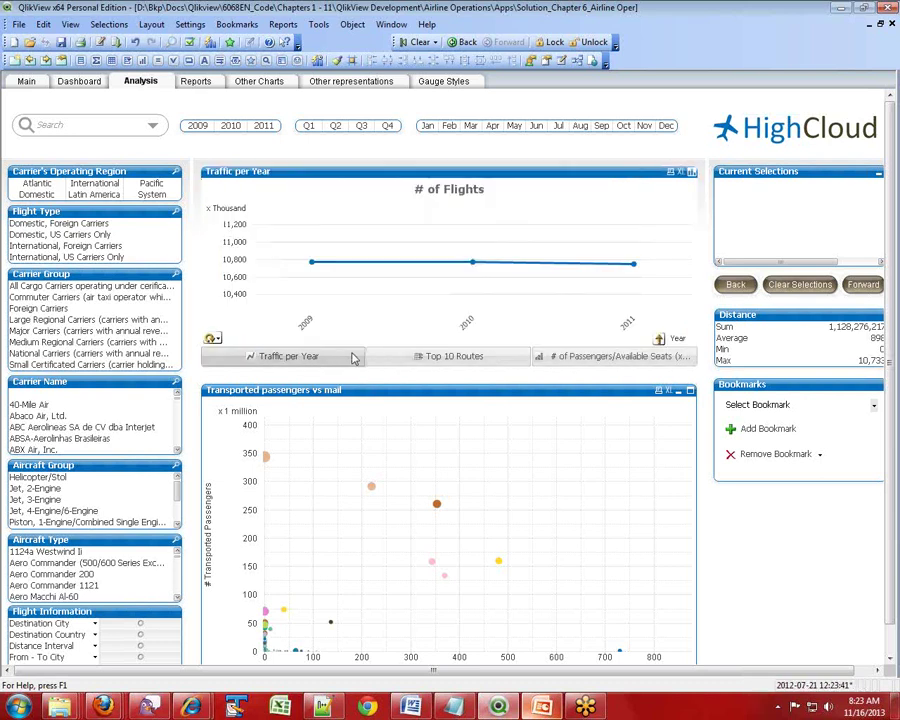
{"action": "left_click", "coordinate": [432, 357]}
{"action": "left_click", "coordinate": [614, 360]}
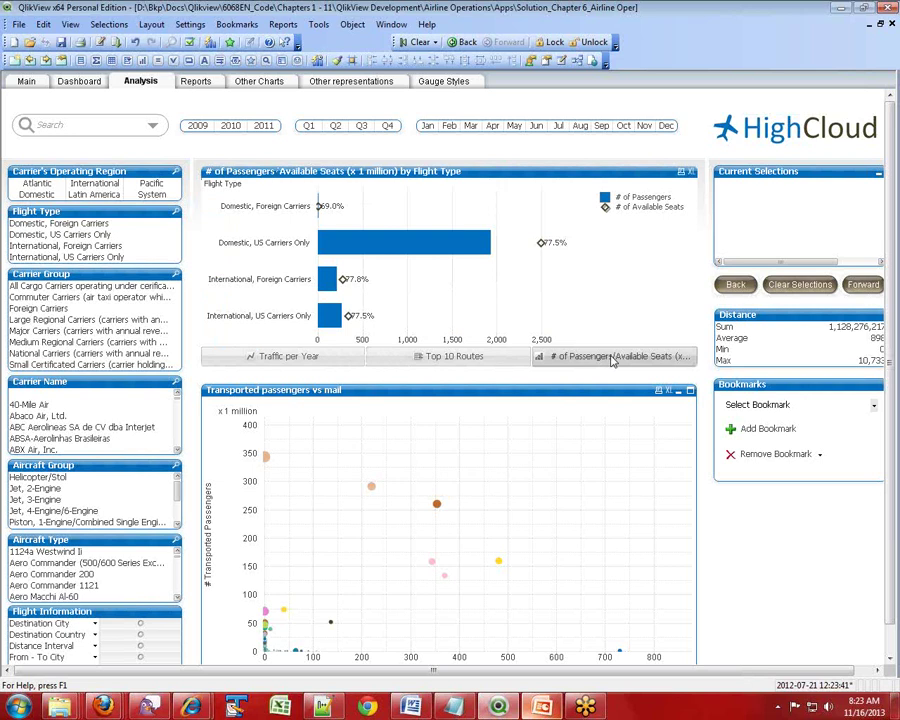
{"action": "left_click", "coordinate": [477, 358]}
{"action": "left_click", "coordinate": [592, 357]}
{"action": "left_click", "coordinate": [342, 358]}
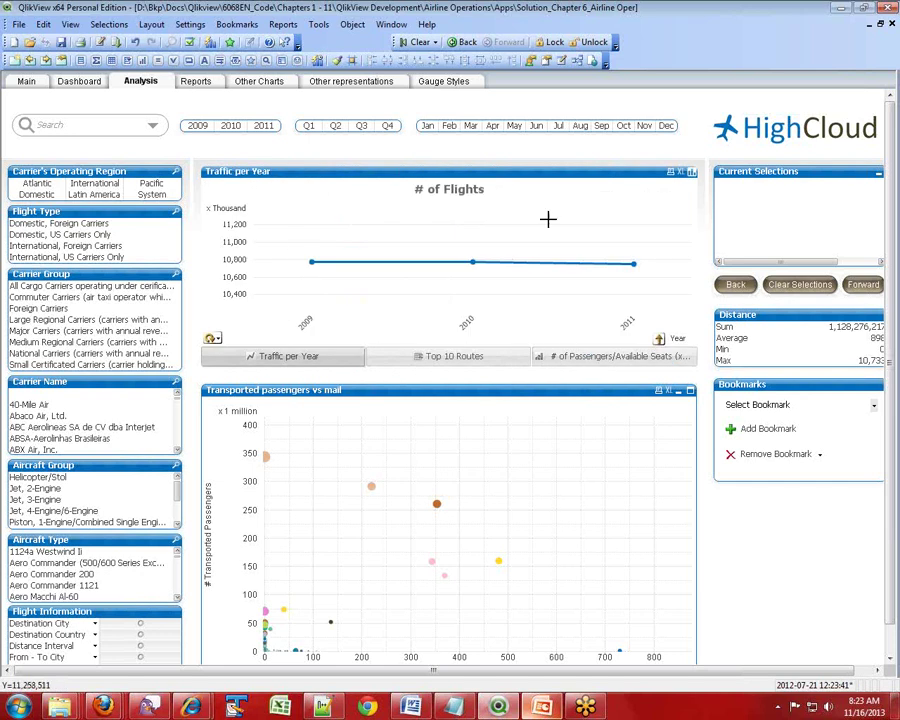
{"action": "left_click", "coordinate": [474, 355]}
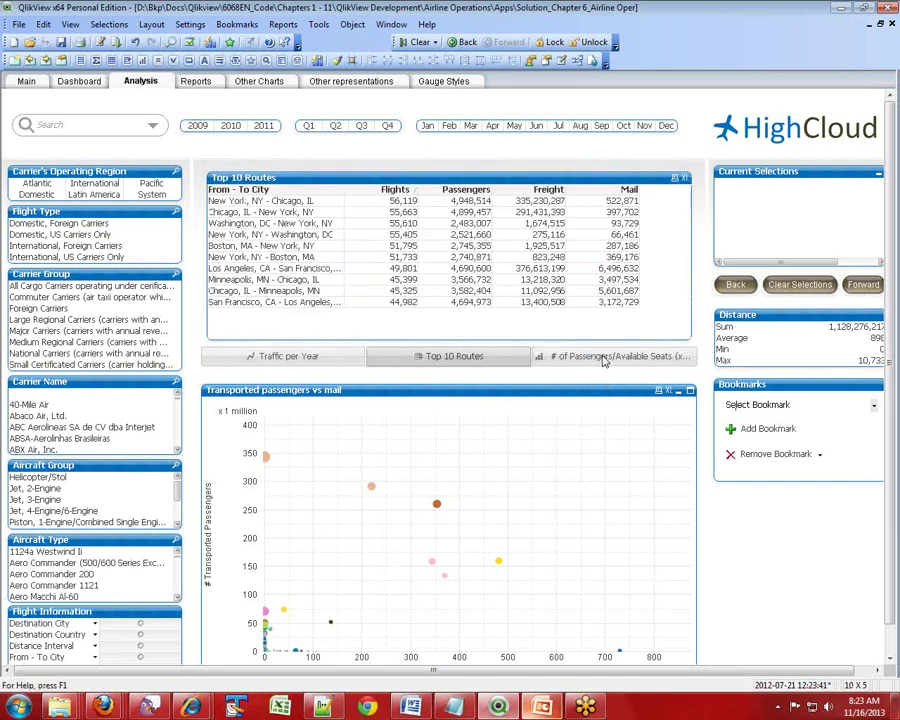
{"action": "left_click", "coordinate": [600, 357]}
{"action": "left_click", "coordinate": [451, 359]}
{"action": "left_click", "coordinate": [336, 362]}
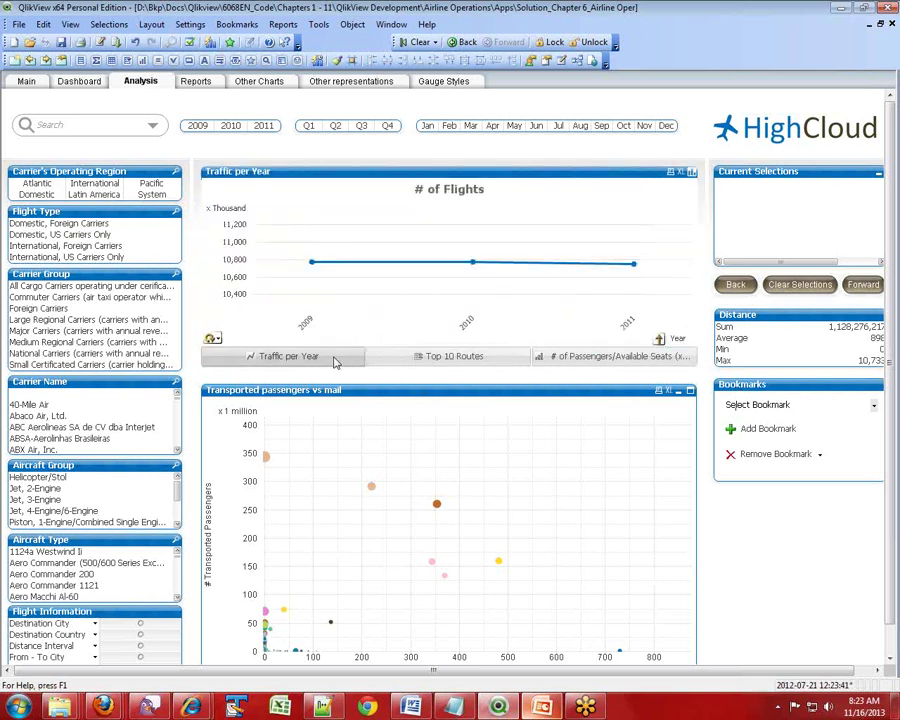
Alternate between the KPIs per Airline and Enplaned passengers tables on the Reports sheet, ending on KPIs per Airline
{"action": "left_click", "coordinate": [196, 82]}
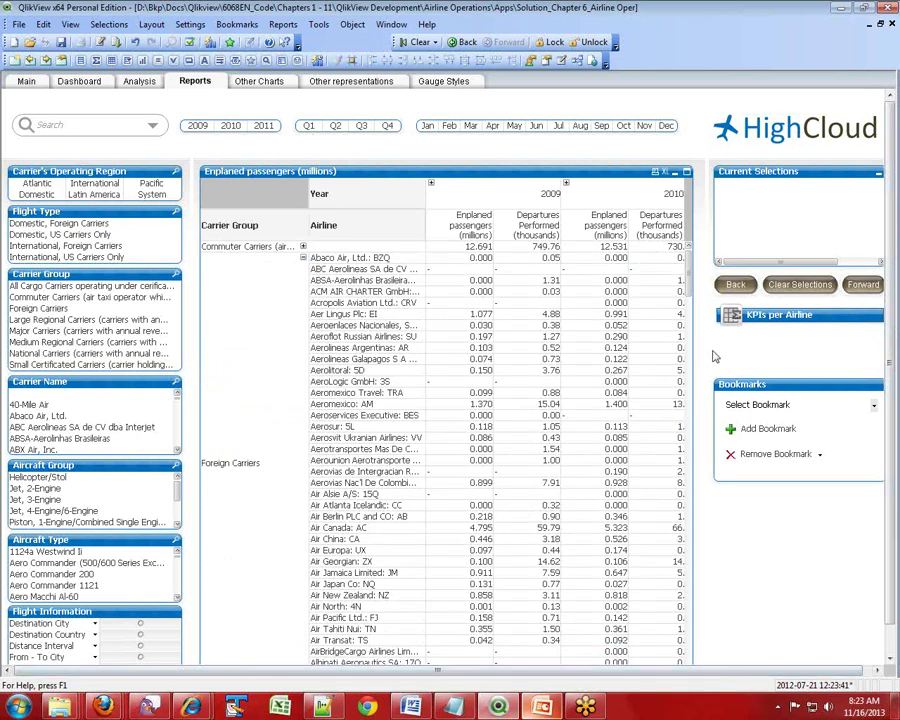
{"action": "left_click", "coordinate": [795, 316]}
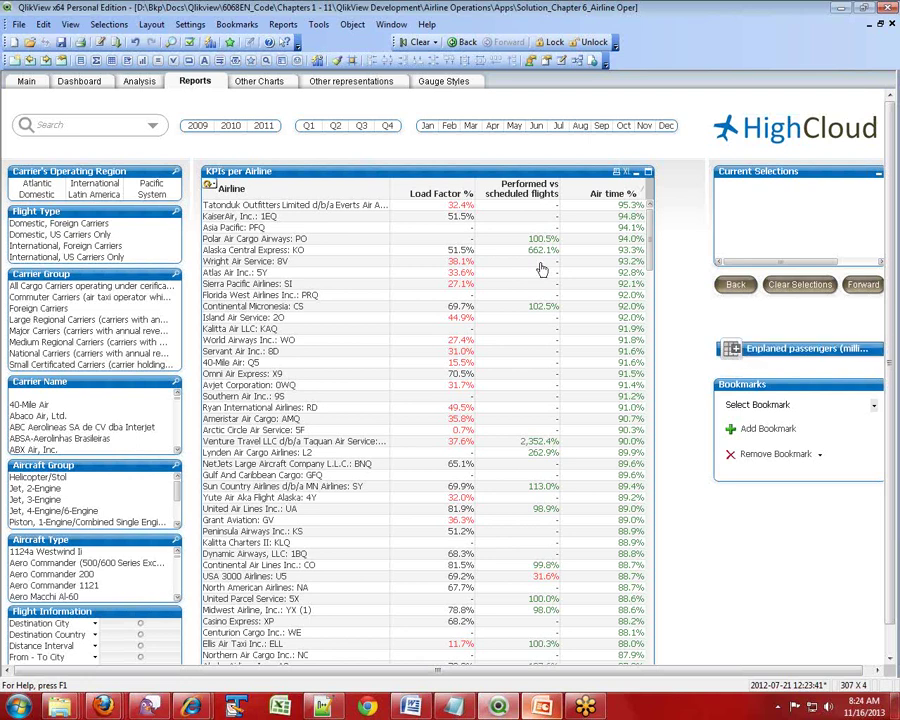
{"action": "left_click", "coordinate": [800, 349]}
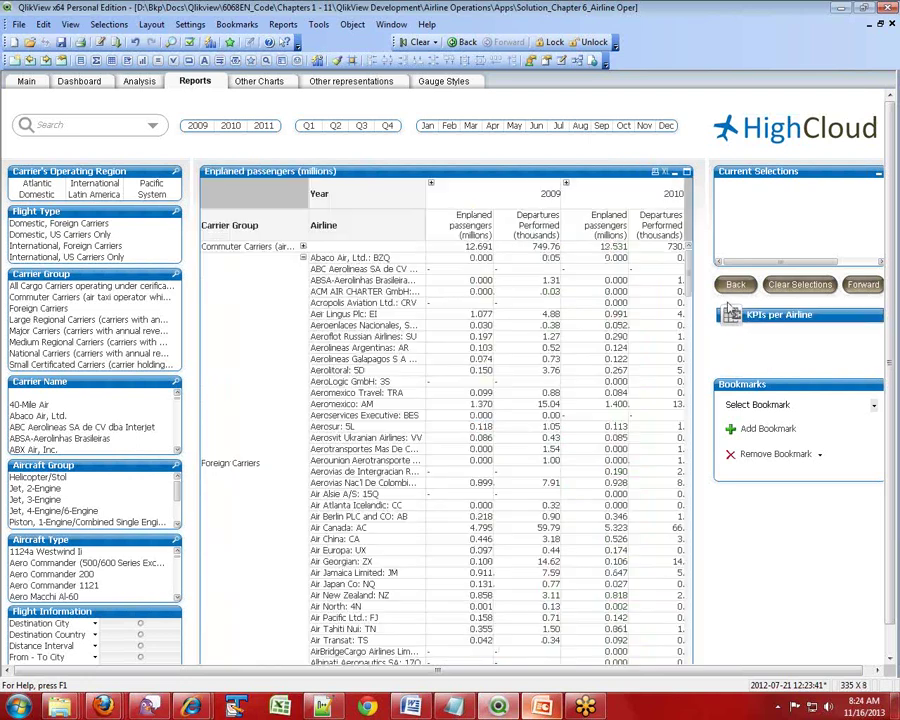
{"action": "left_click", "coordinate": [780, 315]}
{"action": "left_click", "coordinate": [787, 349]}
{"action": "left_click", "coordinate": [785, 315]}
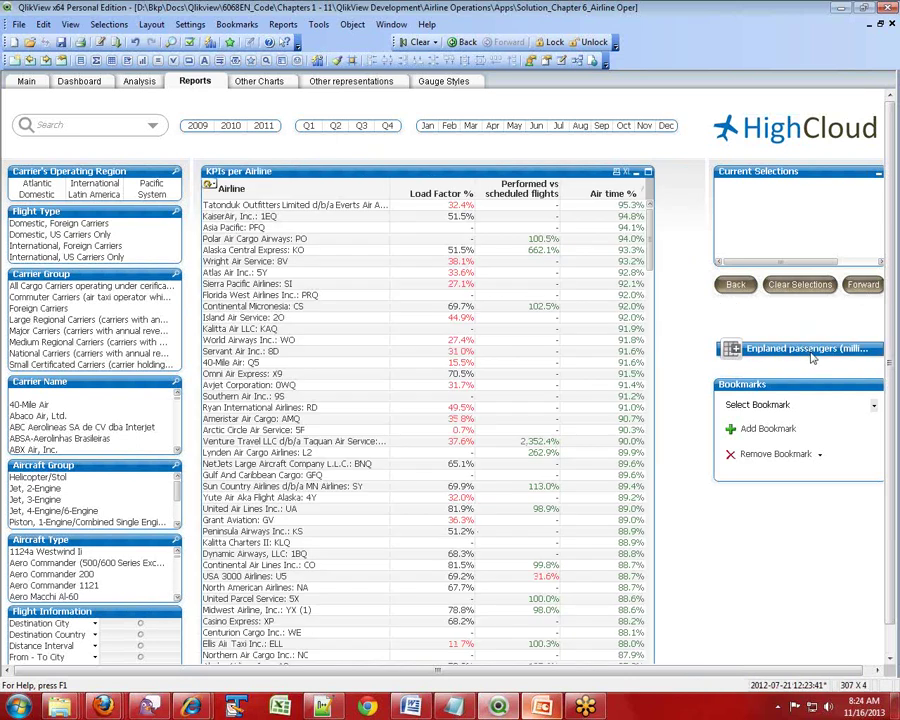
{"action": "left_click", "coordinate": [810, 352]}
{"action": "left_click", "coordinate": [795, 350]}
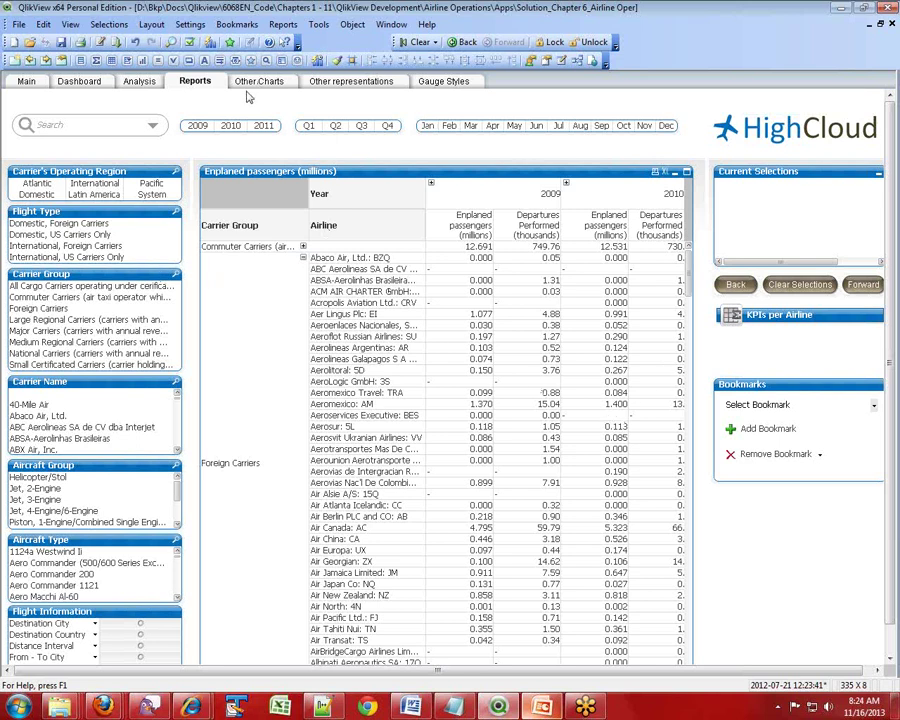
{"action": "left_click", "coordinate": [775, 316]}
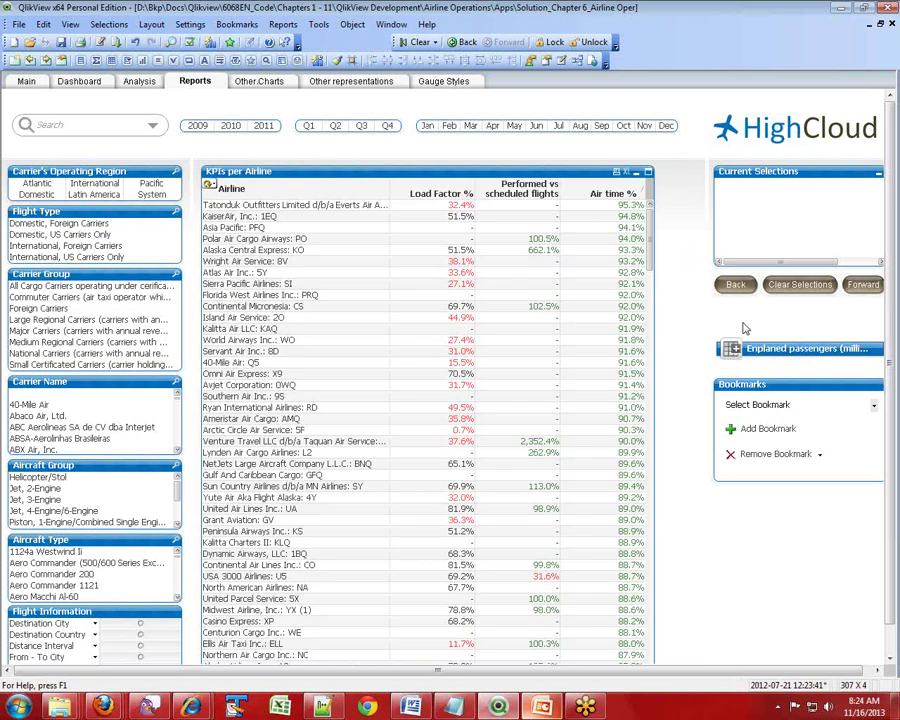
Show the # of Passengers/Available Seats chart on the Analysis sheet and go to the Dashboard sheet
{"action": "left_click", "coordinate": [148, 84]}
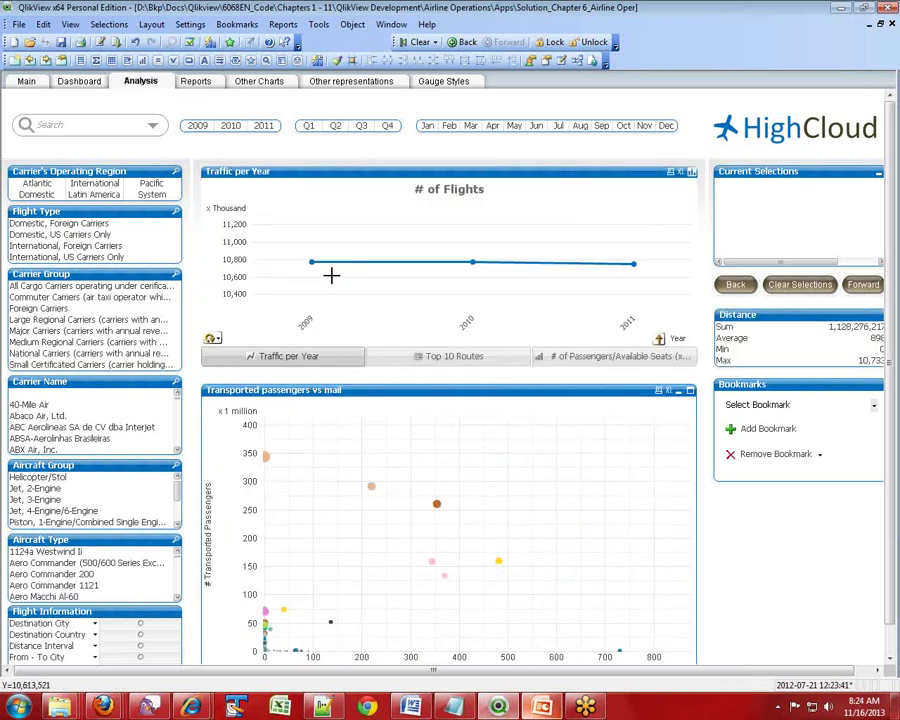
{"action": "left_click", "coordinate": [585, 356]}
{"action": "left_click", "coordinate": [80, 81]}
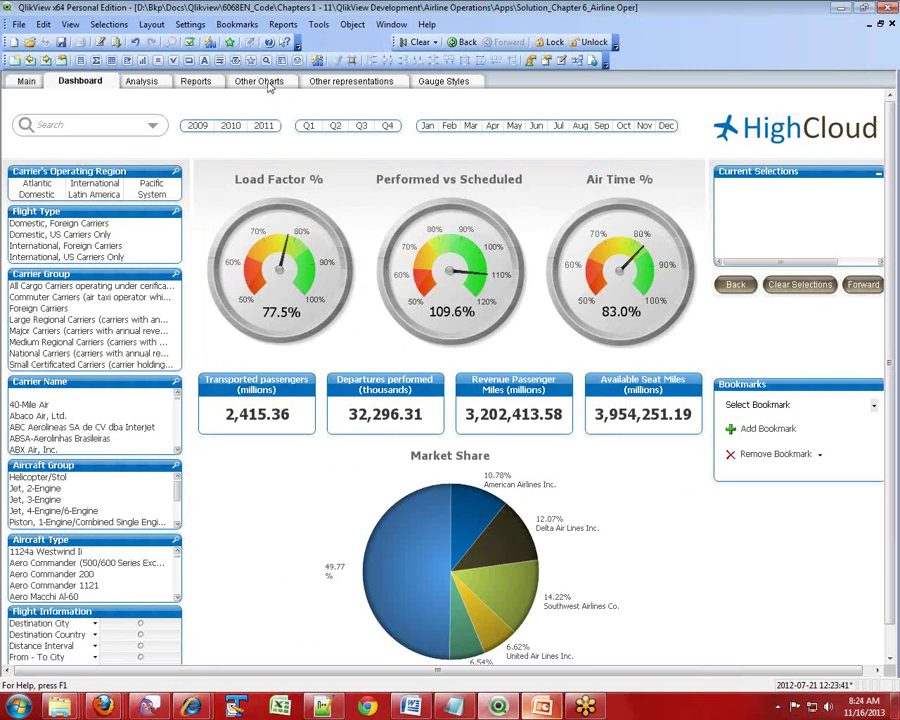
Examine the block chart on the Other Charts sheet, filter the sheet to 2009, and clear the selection
{"action": "left_click", "coordinate": [262, 82]}
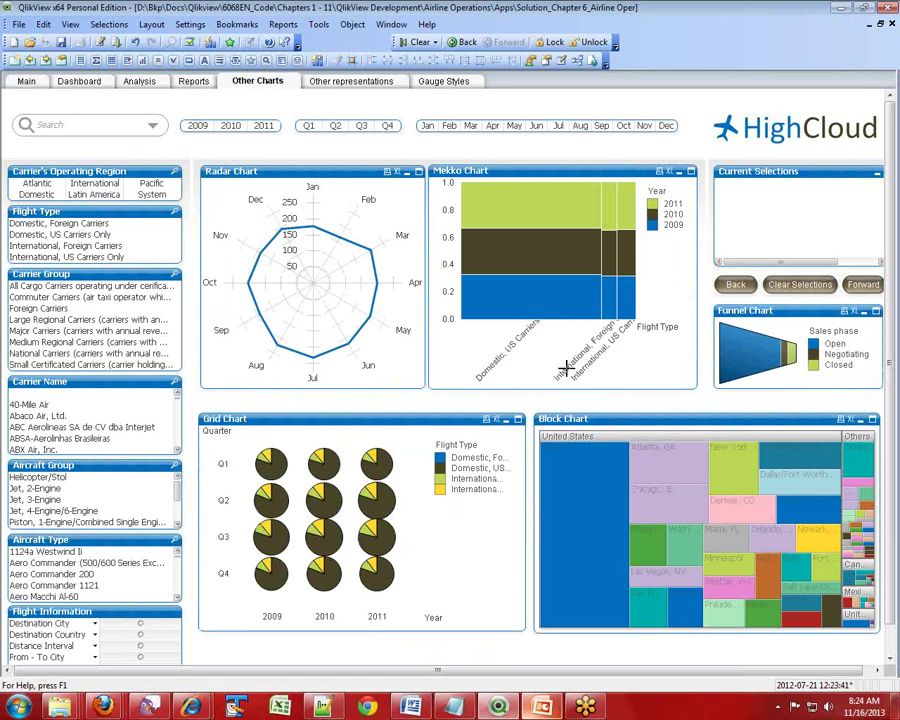
{"action": "mouse_move", "coordinate": [677, 551]}
{"action": "mouse_move", "coordinate": [620, 500]}
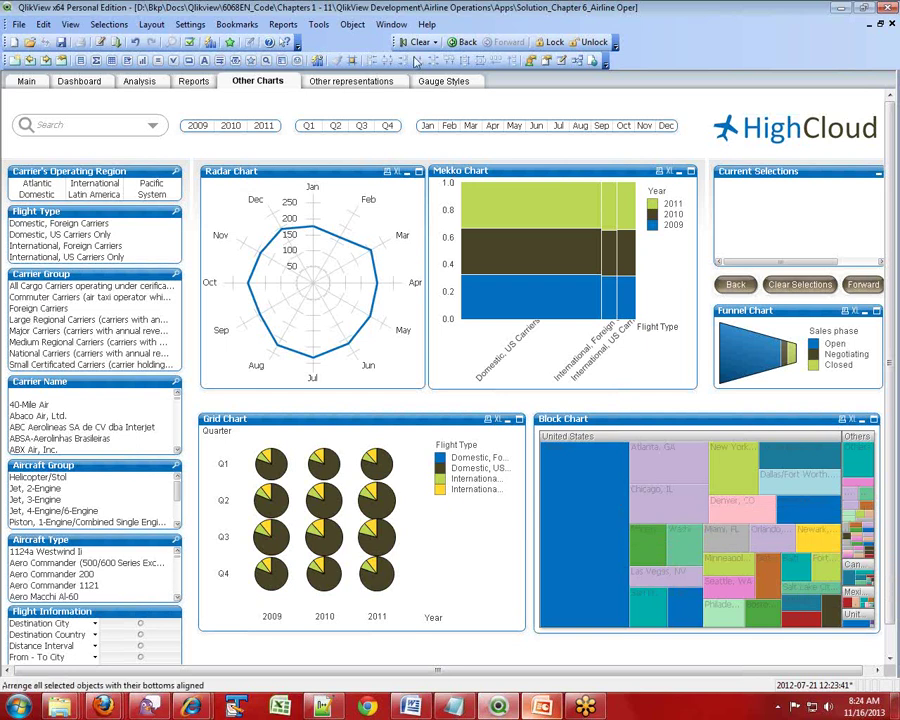
{"action": "left_click", "coordinate": [200, 127]}
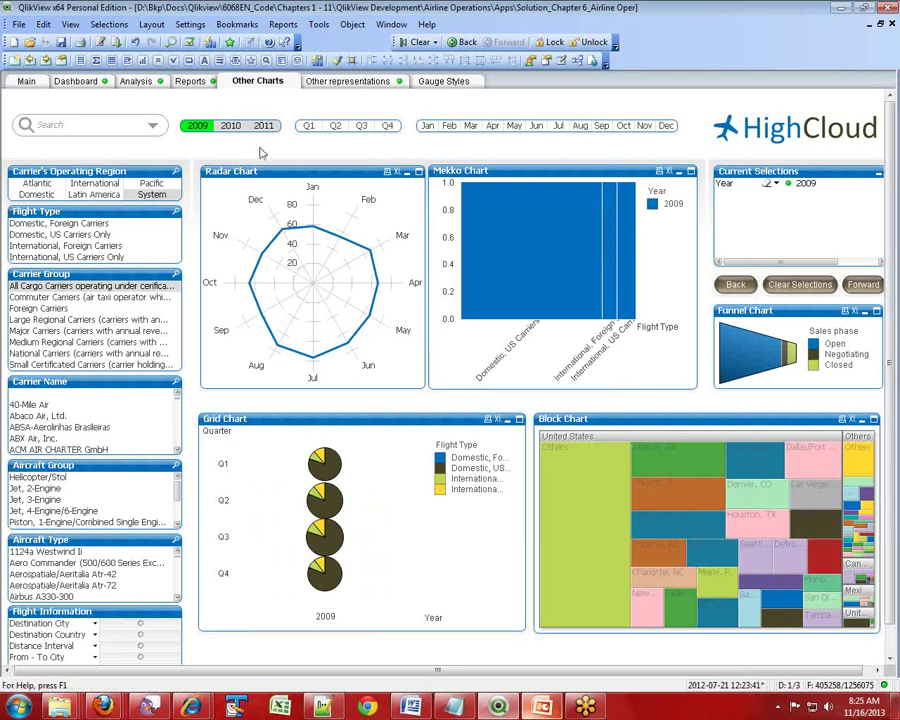
{"action": "left_click", "coordinate": [419, 42]}
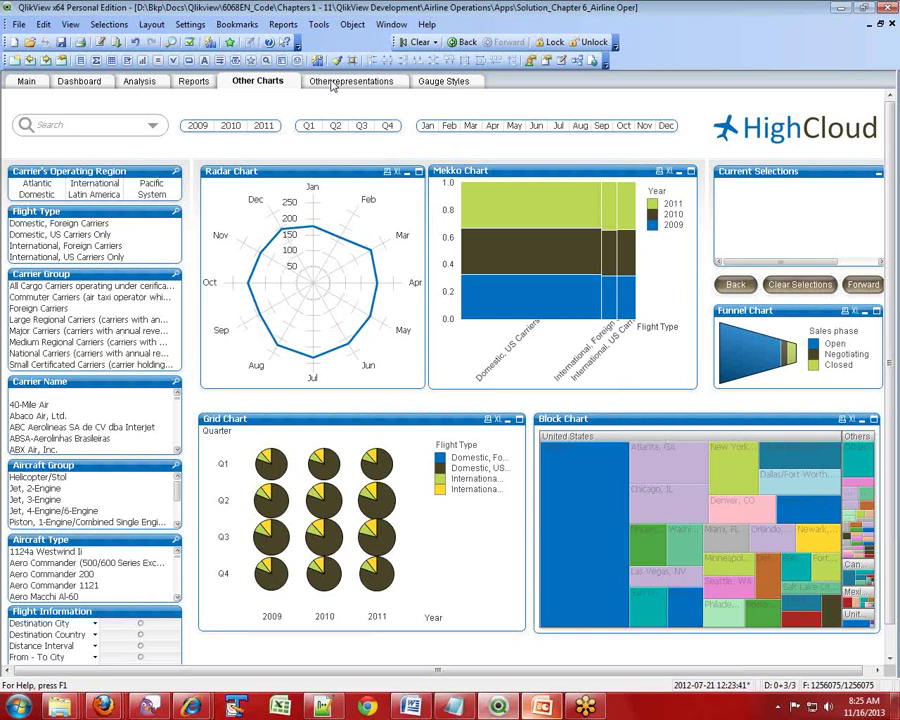
View the Other representations sheet and display the KPIs per Airline table on the Reports sheet
{"action": "left_click", "coordinate": [333, 86]}
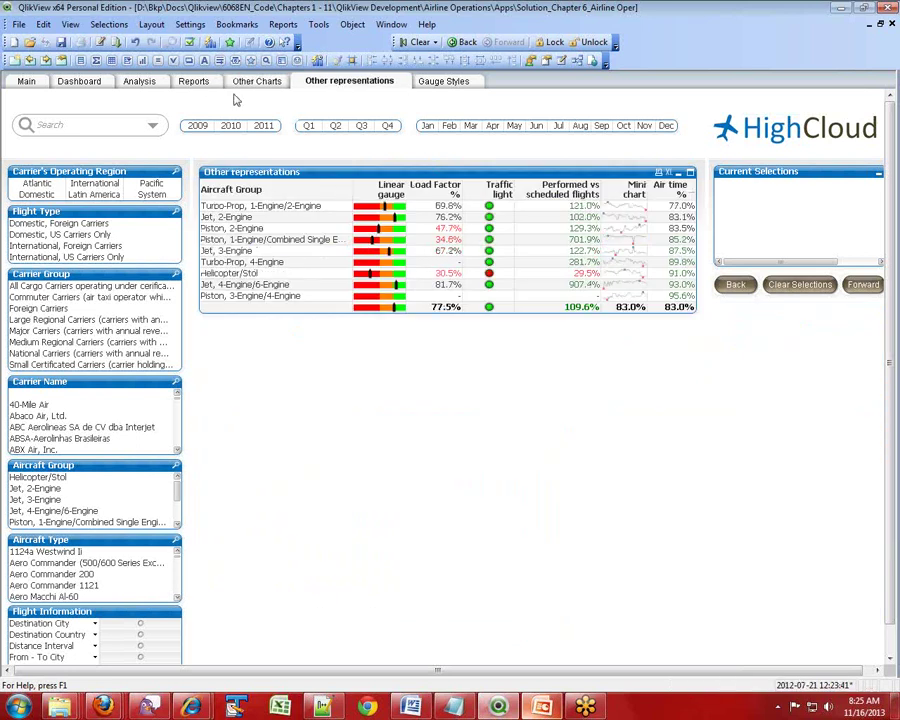
{"action": "left_click", "coordinate": [194, 81]}
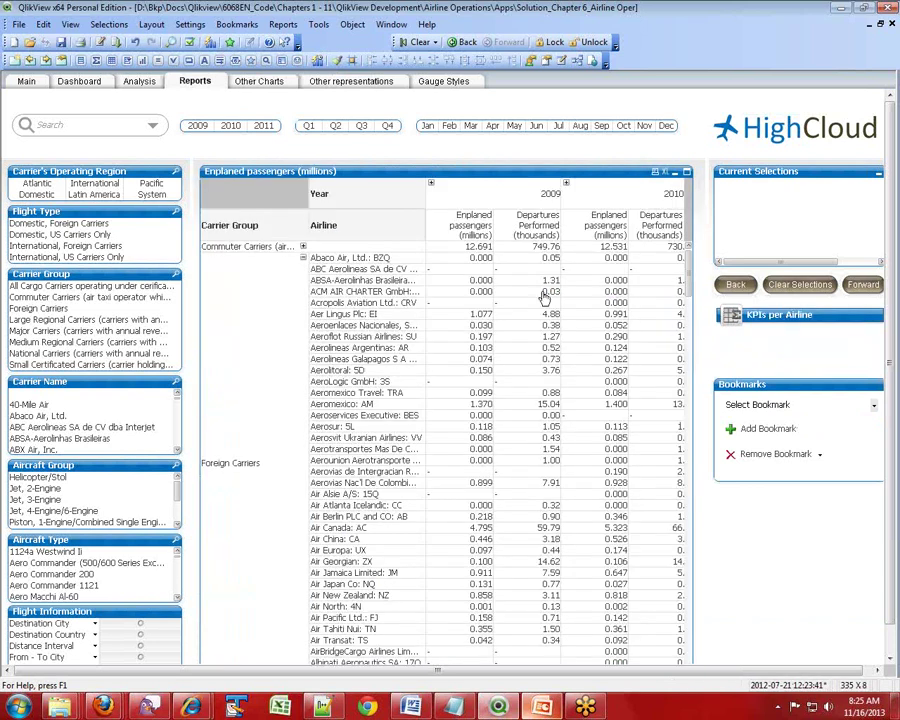
{"action": "left_click", "coordinate": [779, 315]}
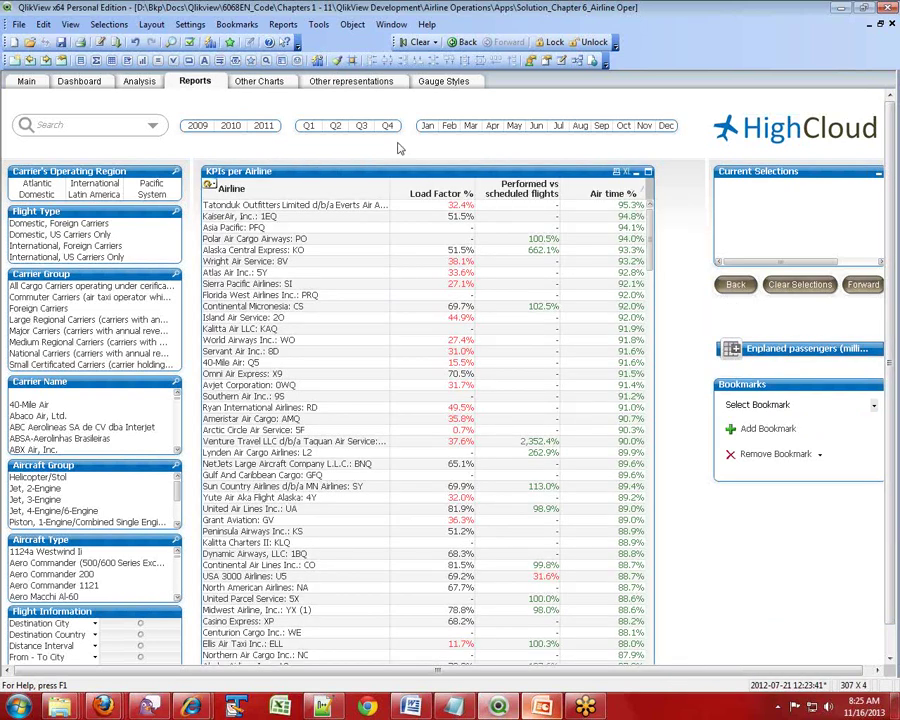
View the Other representations and Gauge Styles sheets, and return to the Analysis sheet
{"action": "left_click", "coordinate": [360, 84]}
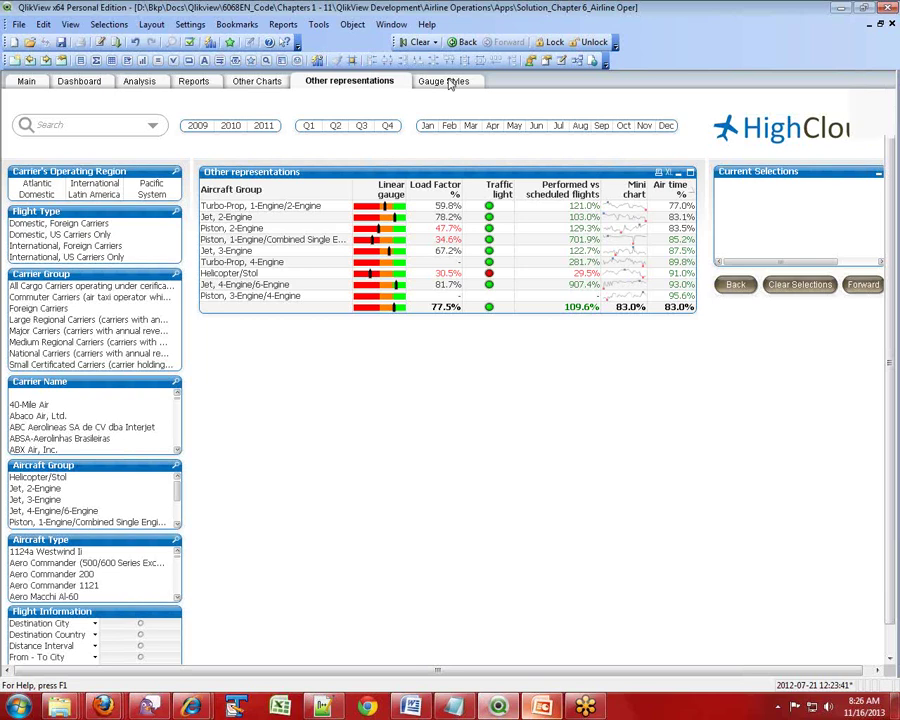
{"action": "left_click", "coordinate": [450, 84]}
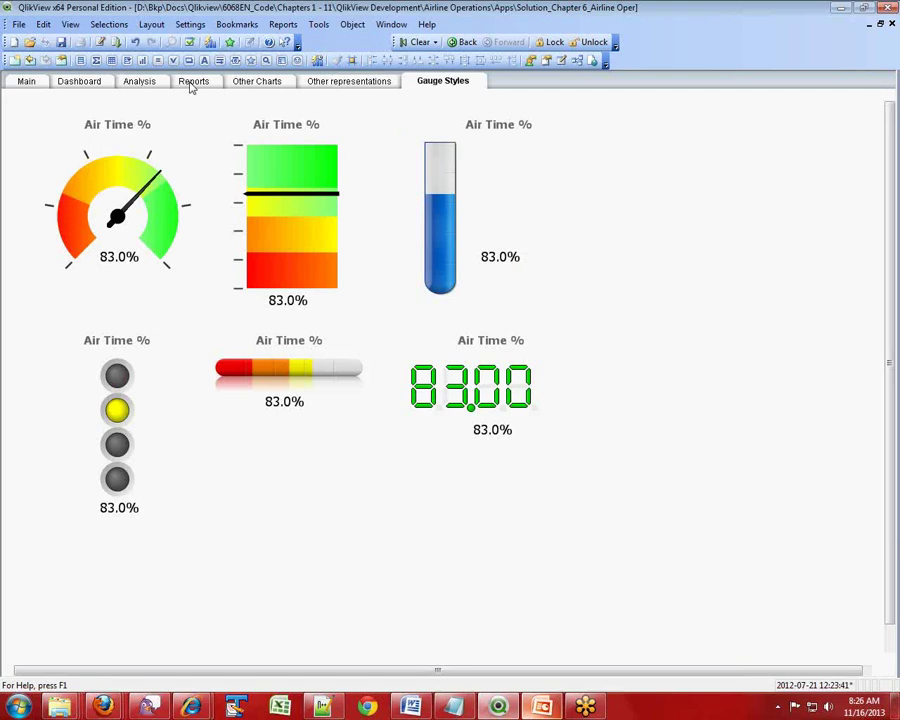
{"action": "left_click", "coordinate": [149, 86]}
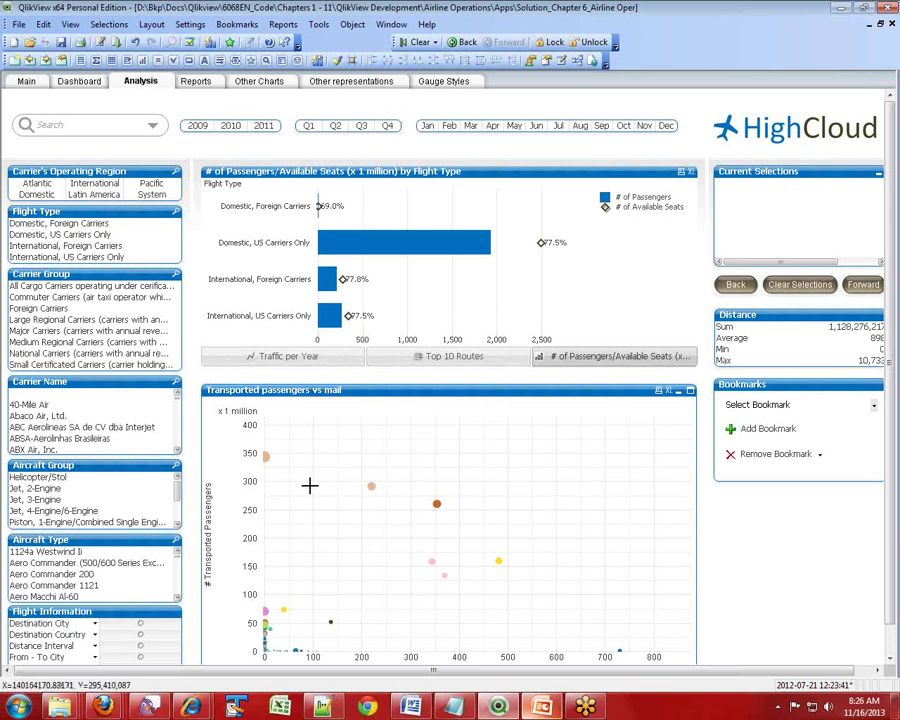
Select the five large airlines in the Transported passengers vs mail chart and view the filtered Dashboard and Reports sheets before returning to Analysis
{"action": "left_click_drag", "start_coordinate": [327, 453], "coordinate": [557, 650]}
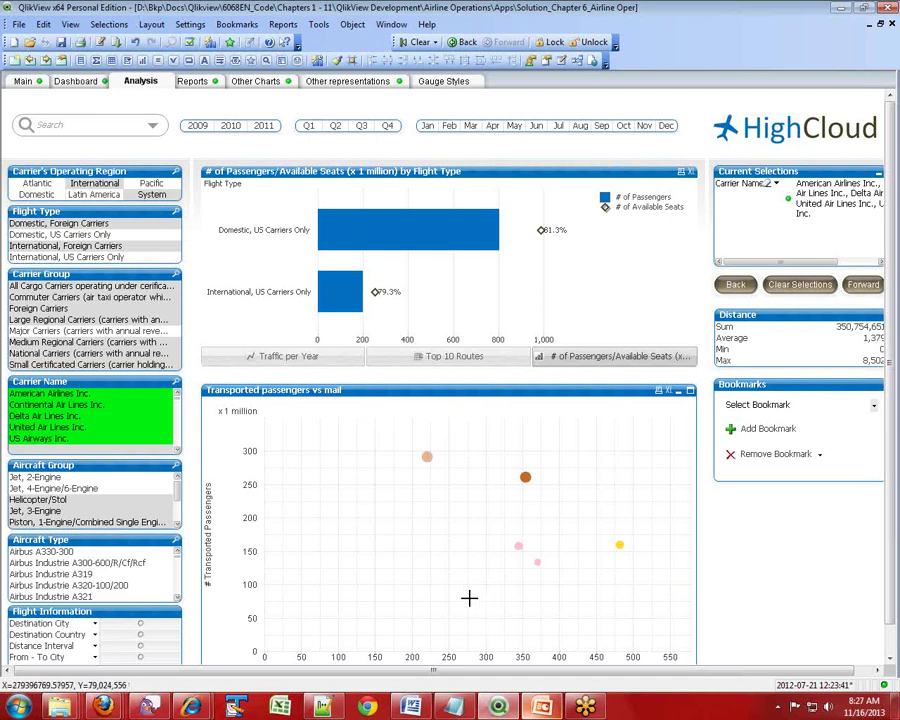
{"action": "left_click", "coordinate": [78, 81]}
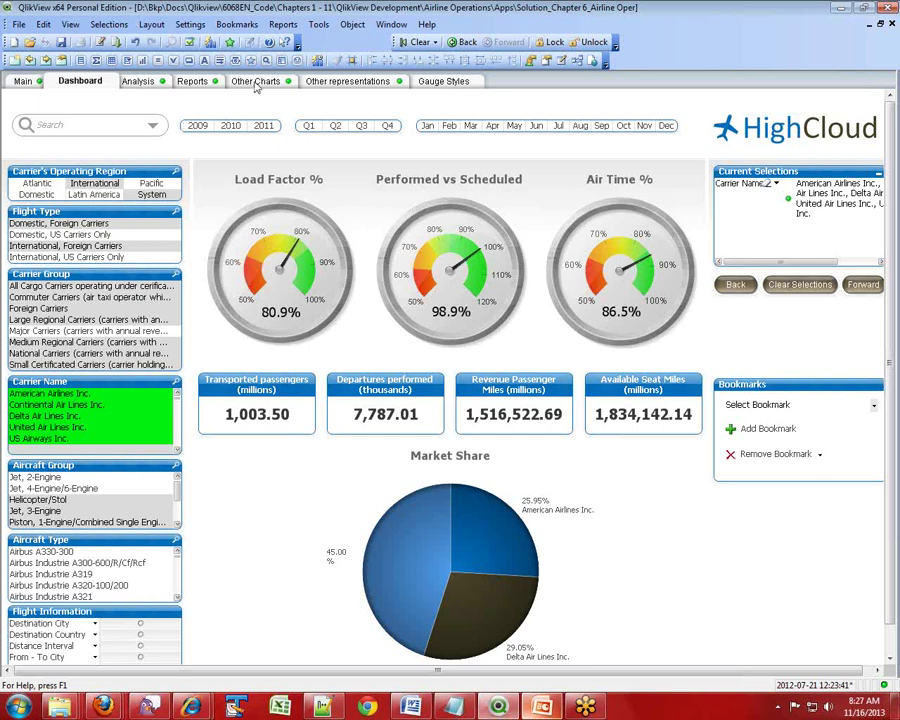
{"action": "left_click", "coordinate": [192, 81]}
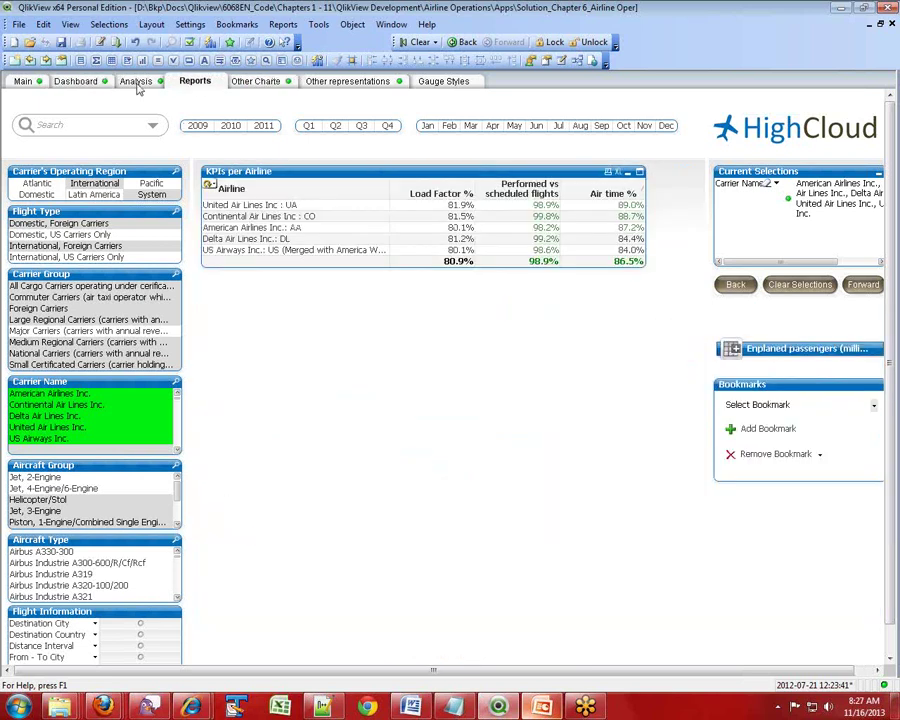
{"action": "left_click", "coordinate": [118, 81]}
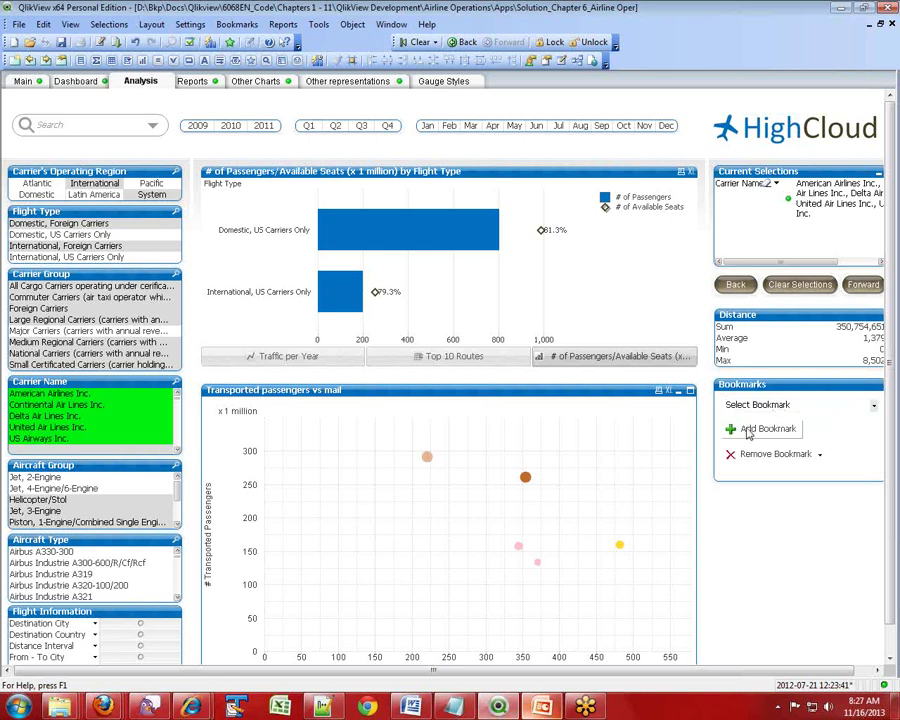
Save the current carrier selection as a document bookmark named Top 5 Airlines
{"action": "left_click", "coordinate": [748, 432]}
{"action": "type", "text": "Top 1"}
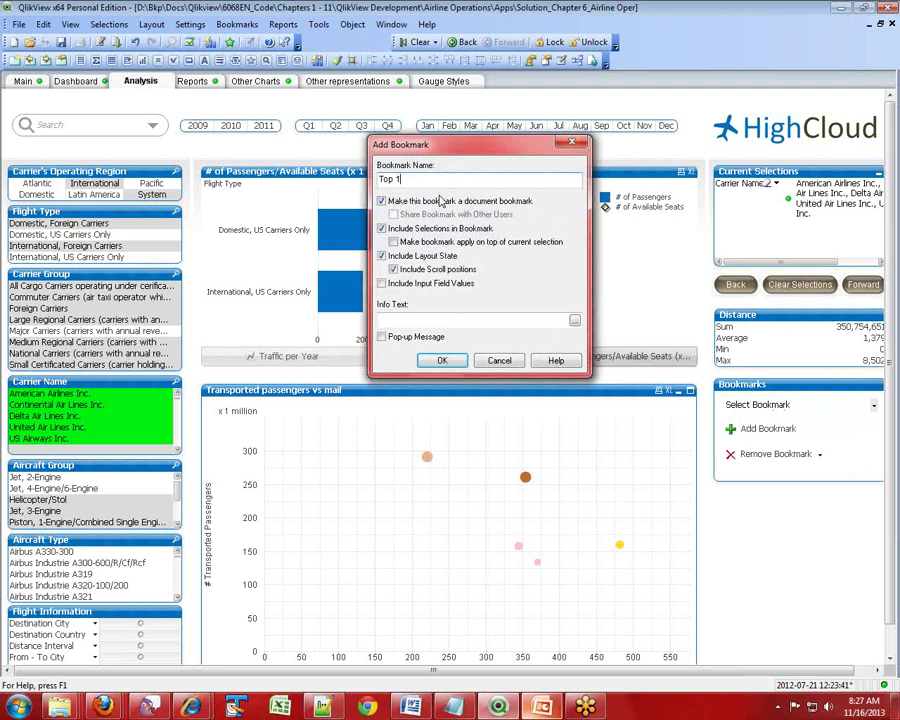
{"action": "key", "text": "BackSpace"}
{"action": "type", "text": "5 Airlines"}
{"action": "left_click", "coordinate": [443, 361]}
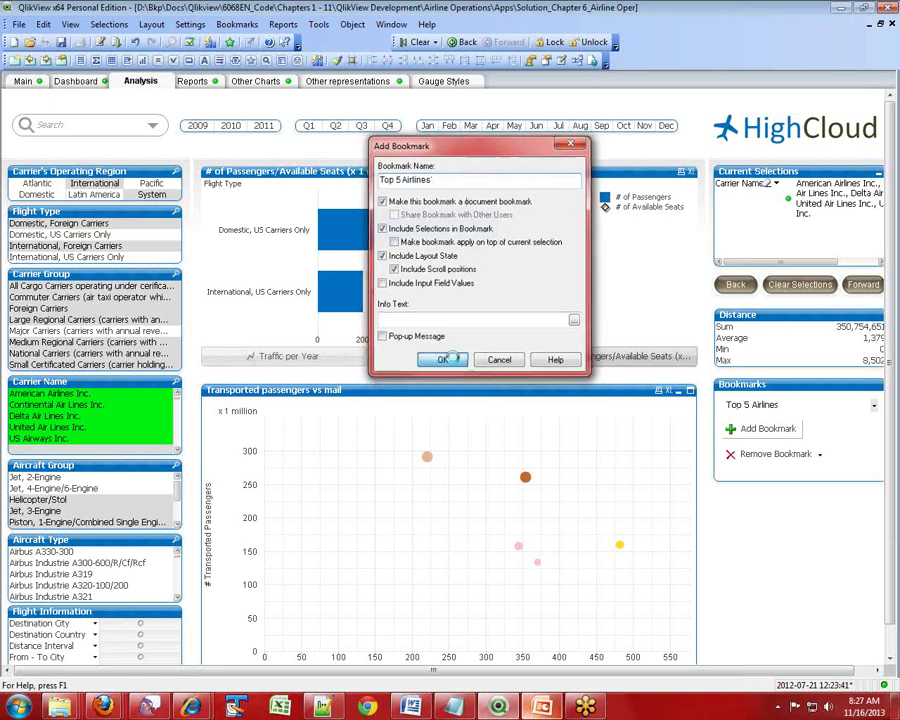
Clear all selections and apply the Top 5 Airlines bookmark
{"action": "left_click", "coordinate": [418, 42]}
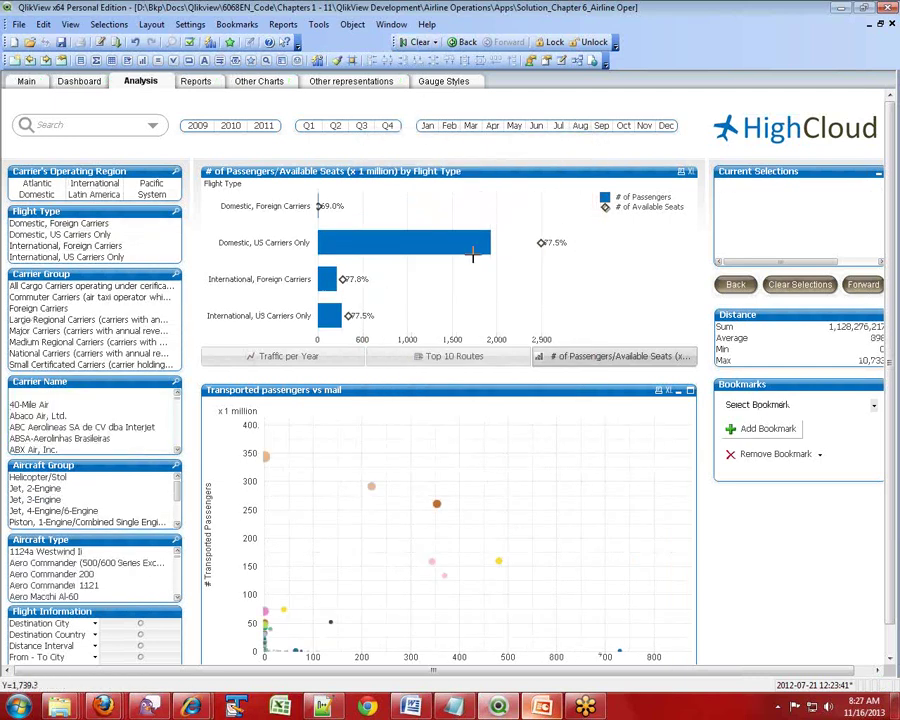
{"action": "mouse_move", "coordinate": [474, 256]}
{"action": "left_click", "coordinate": [873, 404]}
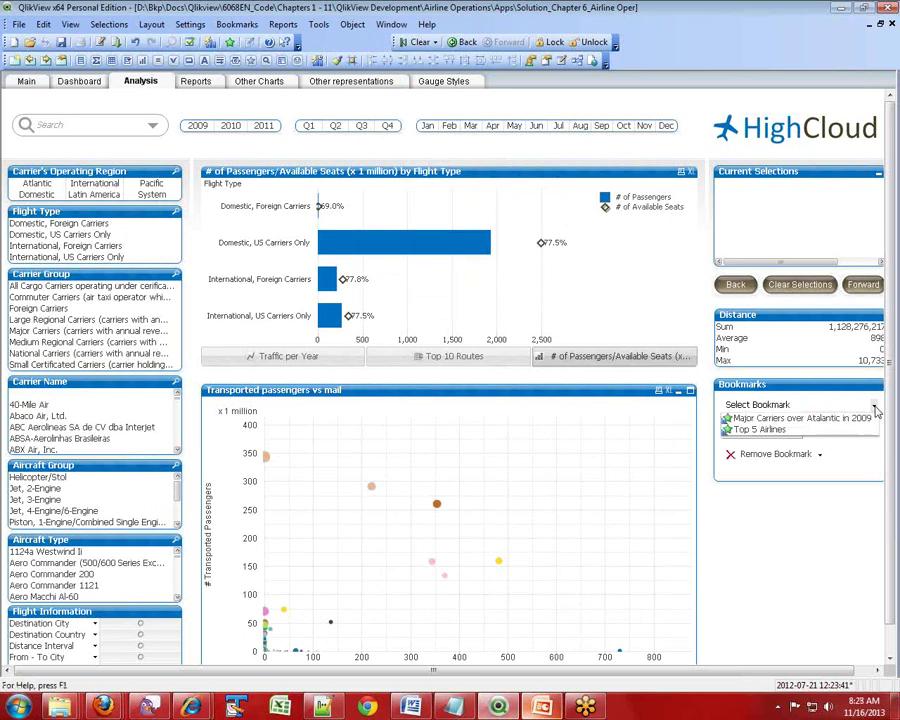
{"action": "left_click", "coordinate": [772, 431]}
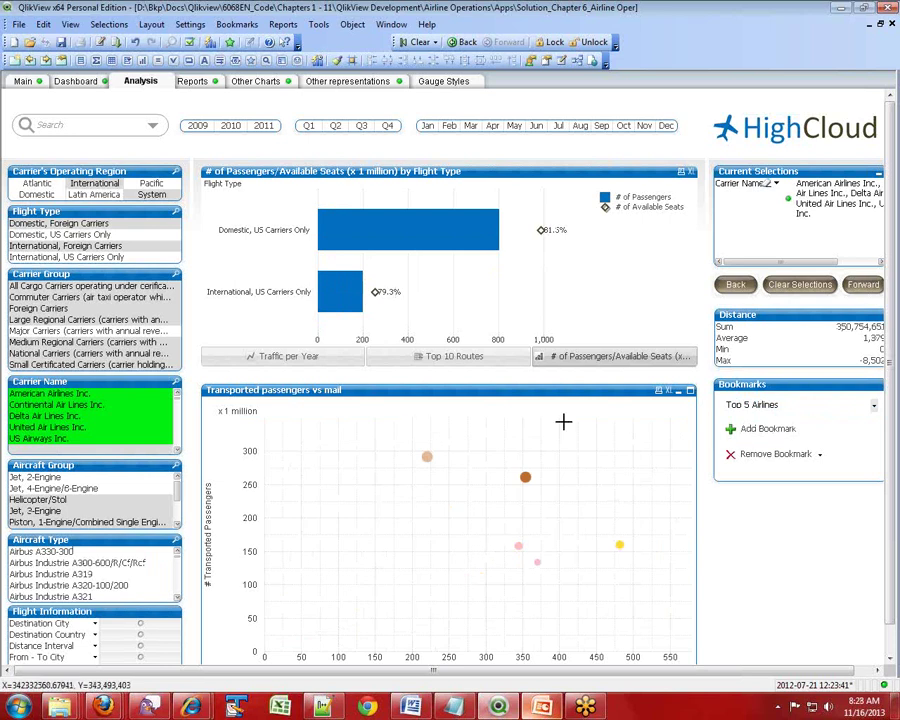
Apply the Major Carriers over Atalantic in 2009 bookmark and clear all selections
{"action": "left_click", "coordinate": [874, 406]}
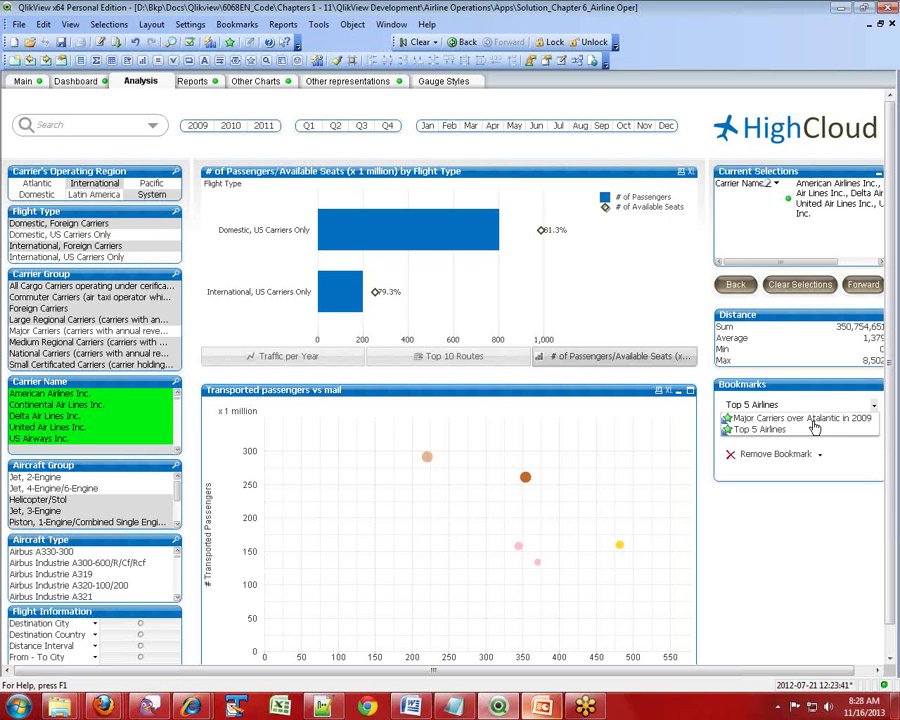
{"action": "left_click", "coordinate": [814, 421]}
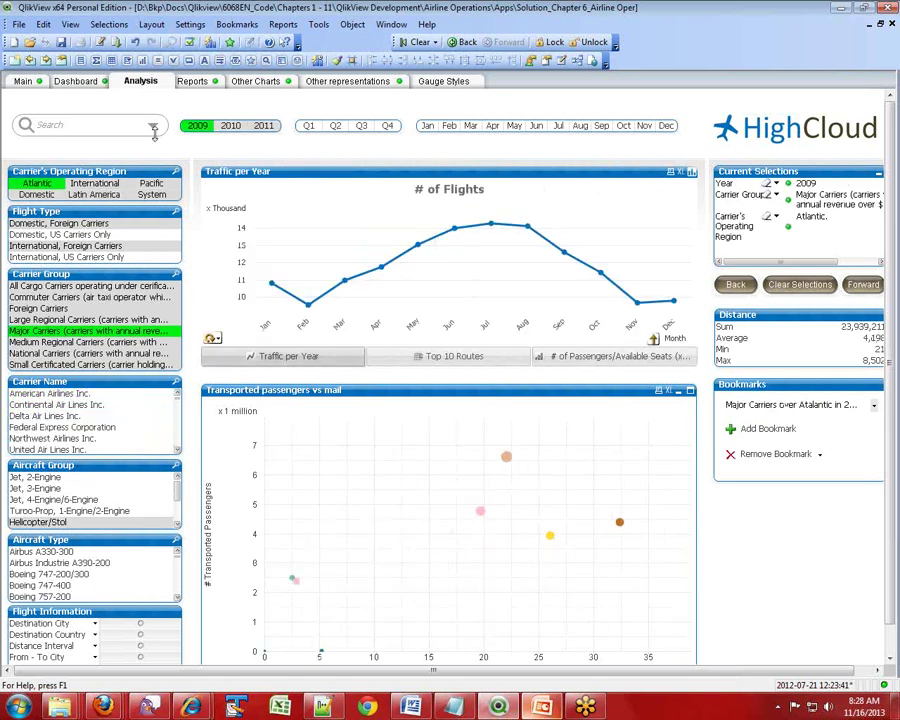
{"action": "left_click", "coordinate": [418, 42]}
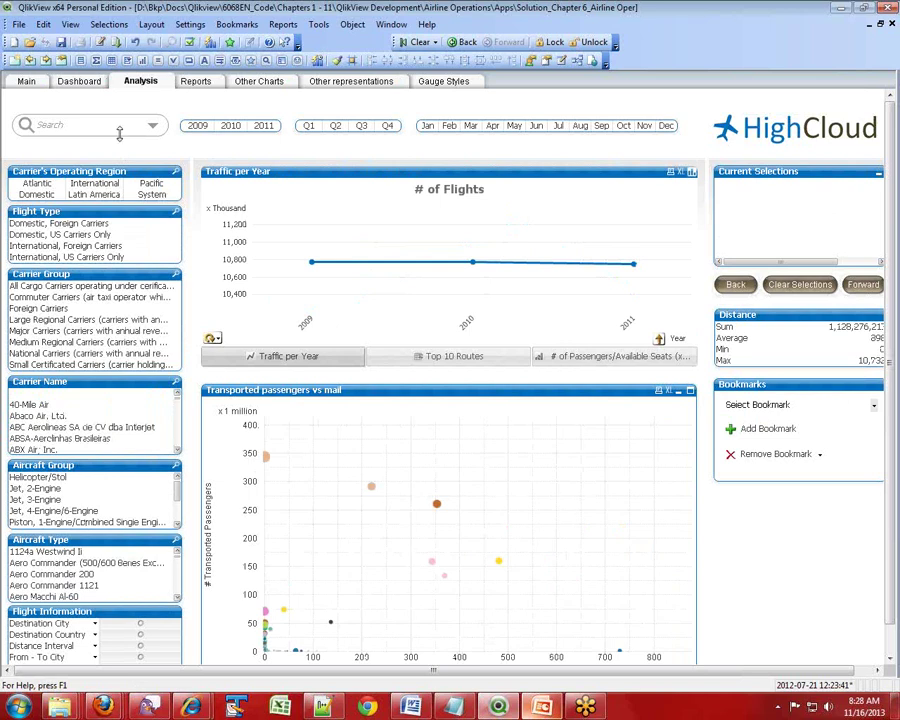
Open the load script and review its Main Data, Airlines, Aircrafts and Airports sections
{"action": "left_click", "coordinate": [101, 42]}
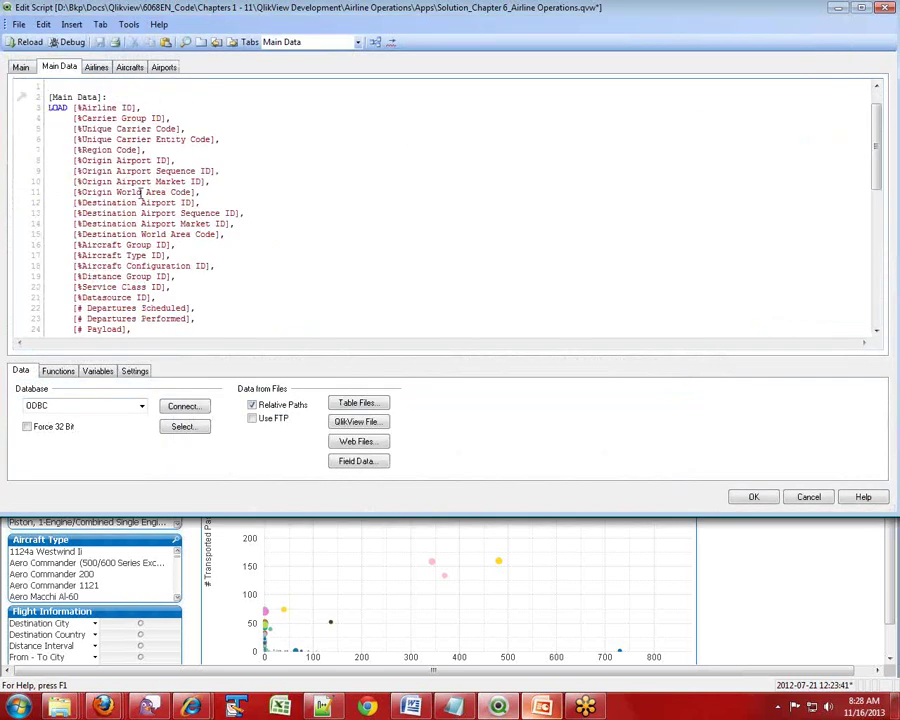
{"action": "scroll", "coordinate": [140, 192], "scroll_direction": "down", "scroll_amount": 13}
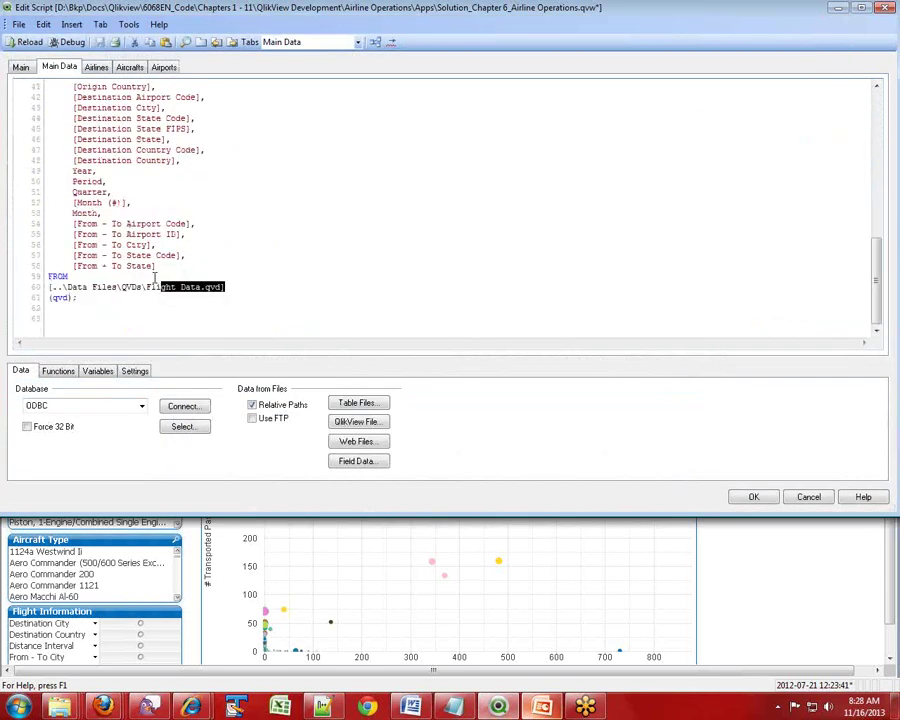
{"action": "left_click", "coordinate": [96, 66]}
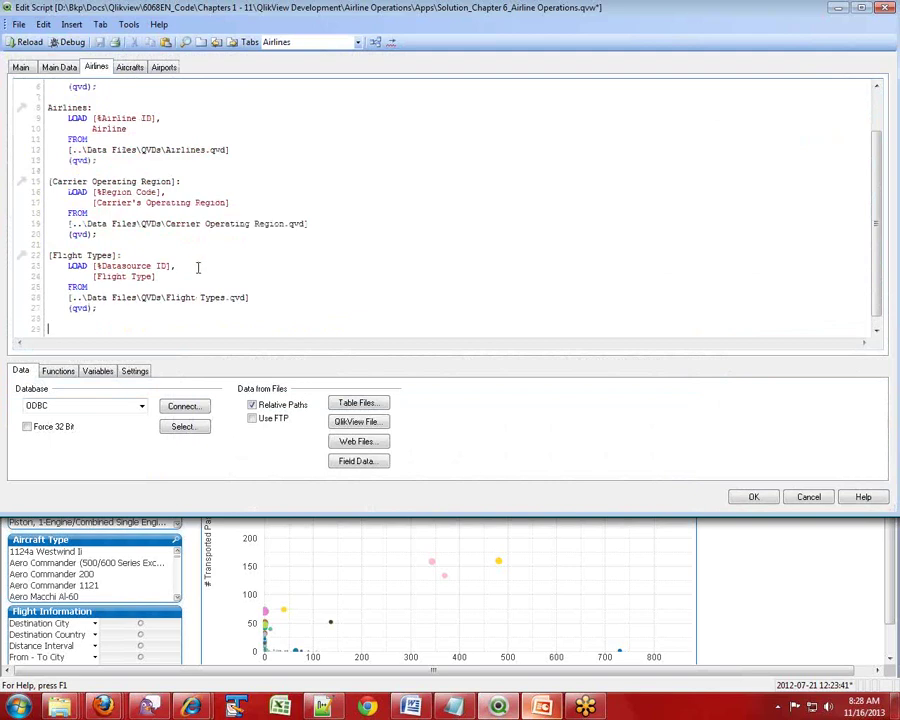
{"action": "left_click", "coordinate": [130, 67]}
{"action": "left_click", "coordinate": [163, 67]}
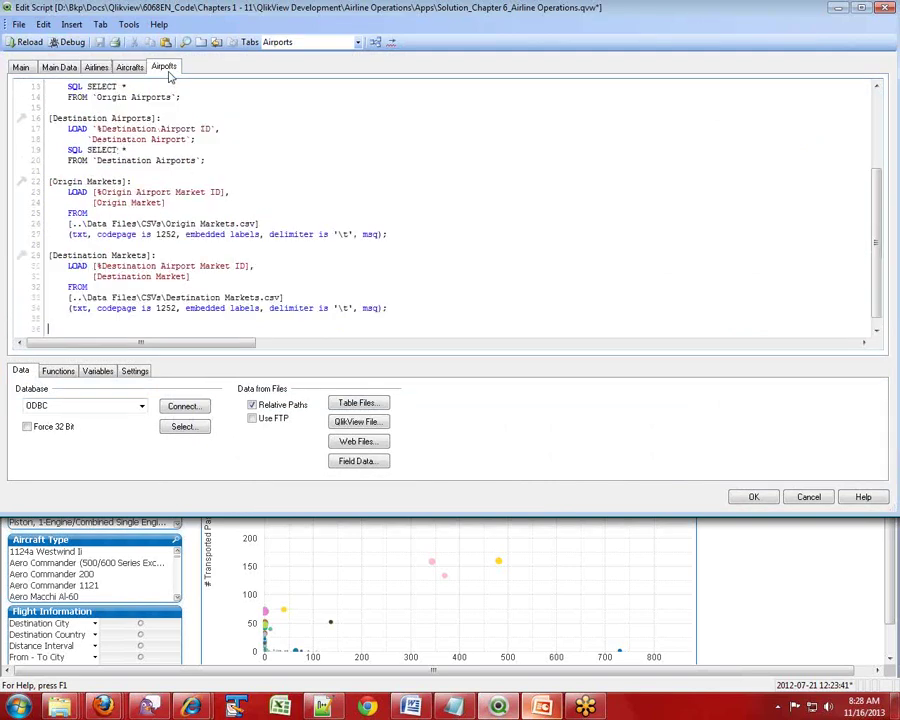
Highlight the market CSV files and the OLEDB connection in the Airports script section, revisit Main Data, and close the script editor
{"action": "left_click_drag", "start_coordinate": [203, 224], "coordinate": [258, 224]}
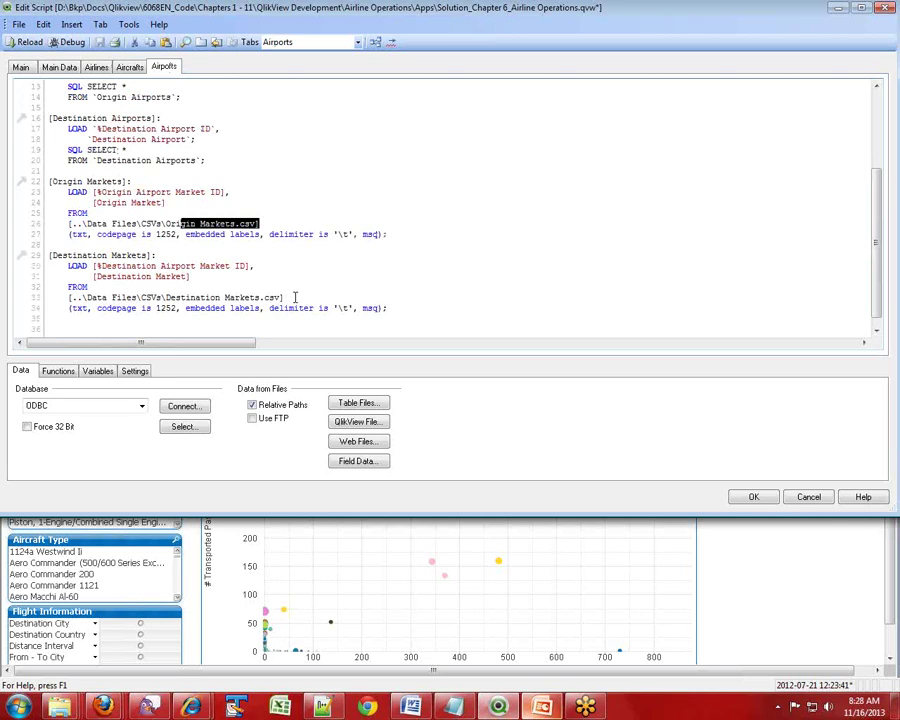
{"action": "left_click_drag", "start_coordinate": [284, 298], "coordinate": [192, 298]}
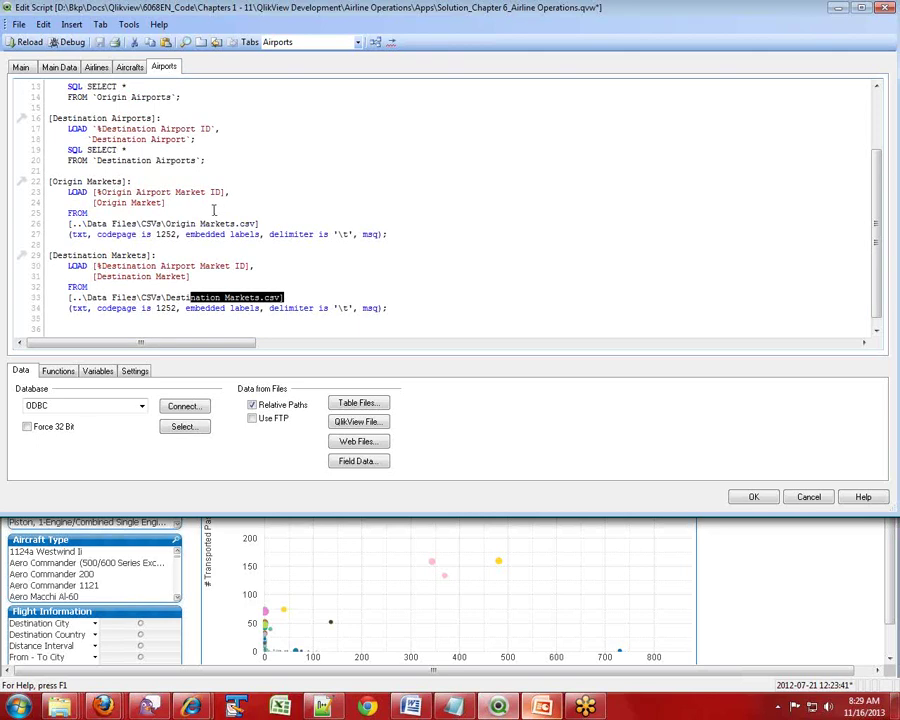
{"action": "scroll", "coordinate": [213, 209], "scroll_direction": "up", "scroll_amount": 1}
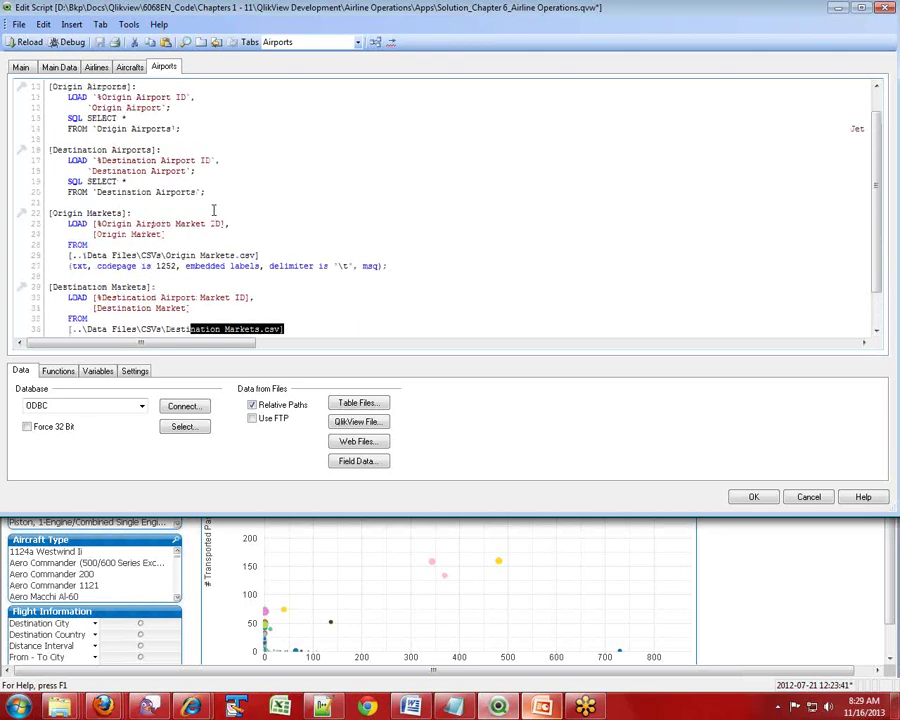
{"action": "scroll", "coordinate": [213, 209], "scroll_direction": "up", "scroll_amount": 4}
{"action": "left_click_drag", "start_coordinate": [143, 160], "coordinate": [487, 160]}
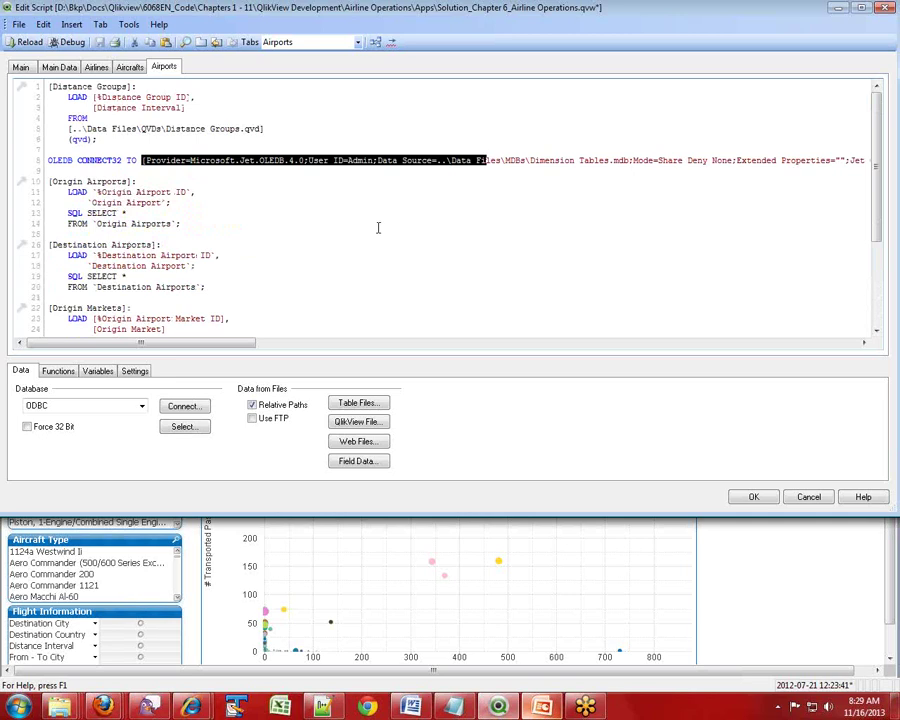
{"action": "left_click", "coordinate": [323, 234]}
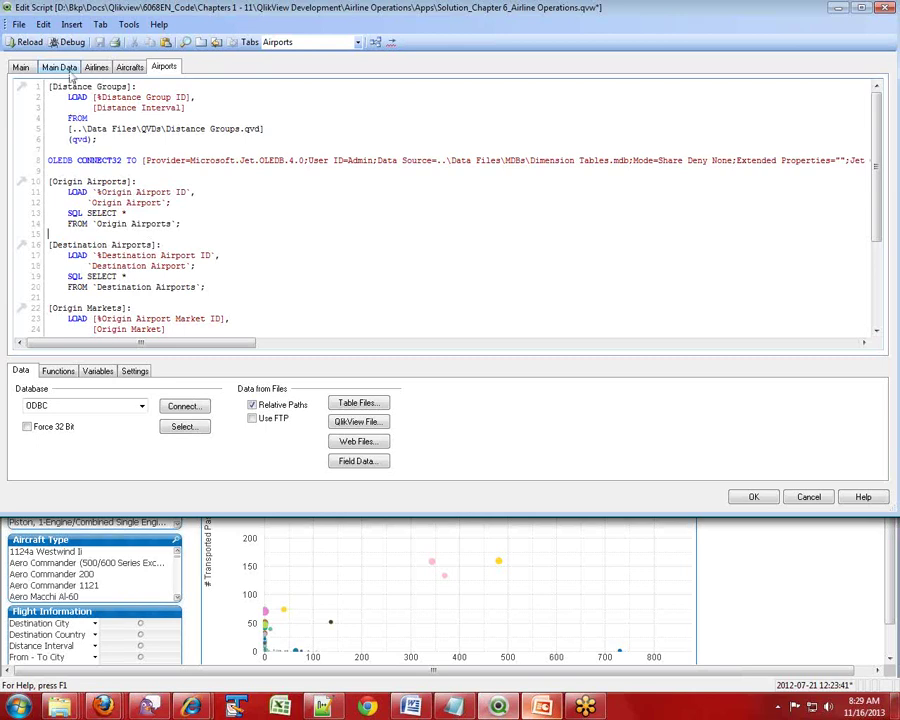
{"action": "left_click", "coordinate": [68, 69]}
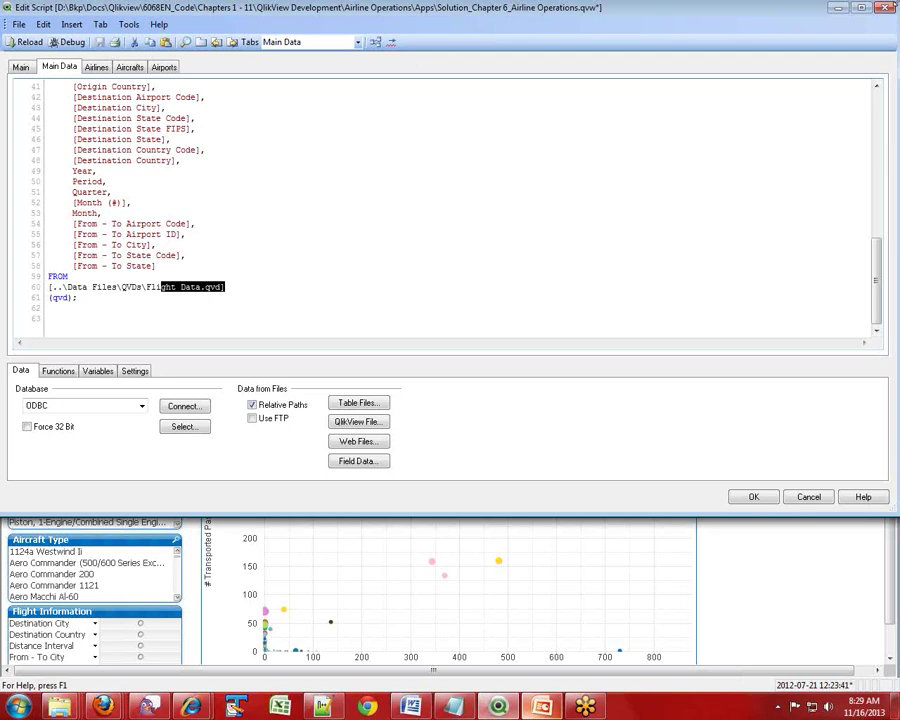
{"action": "left_click", "coordinate": [885, 8]}
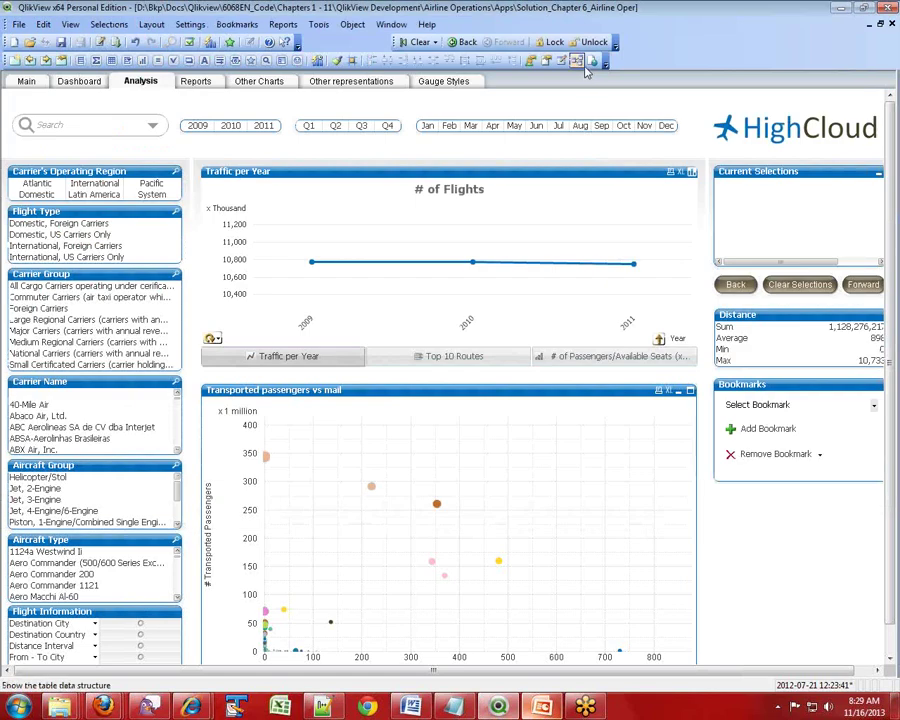
Show the table data structure, preview the records of the Main Data table, and close the table viewer
{"action": "left_click", "coordinate": [588, 64]}
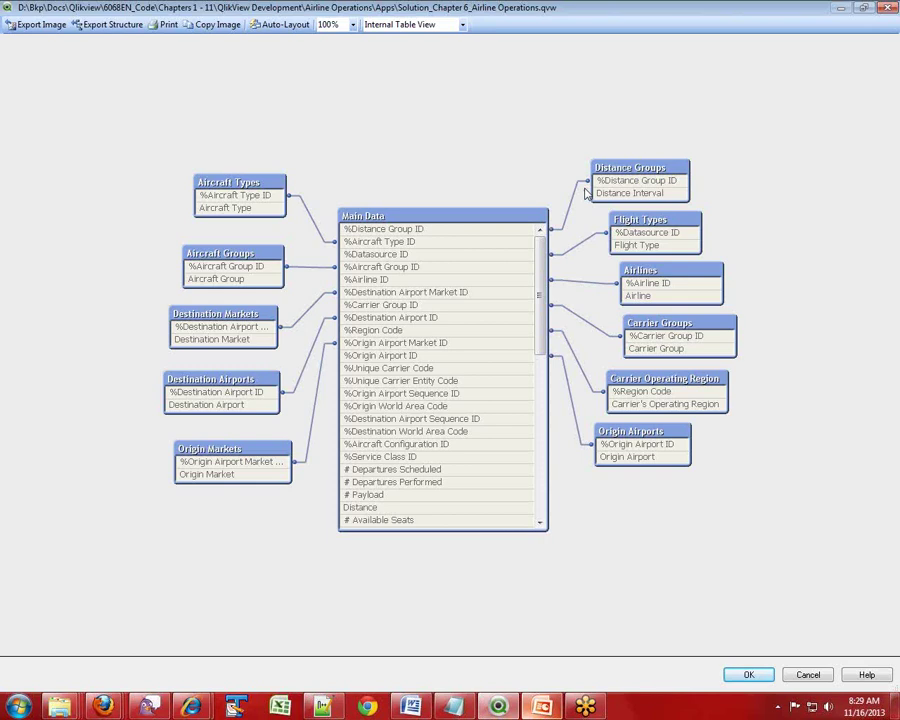
{"action": "right_click", "coordinate": [448, 220]}
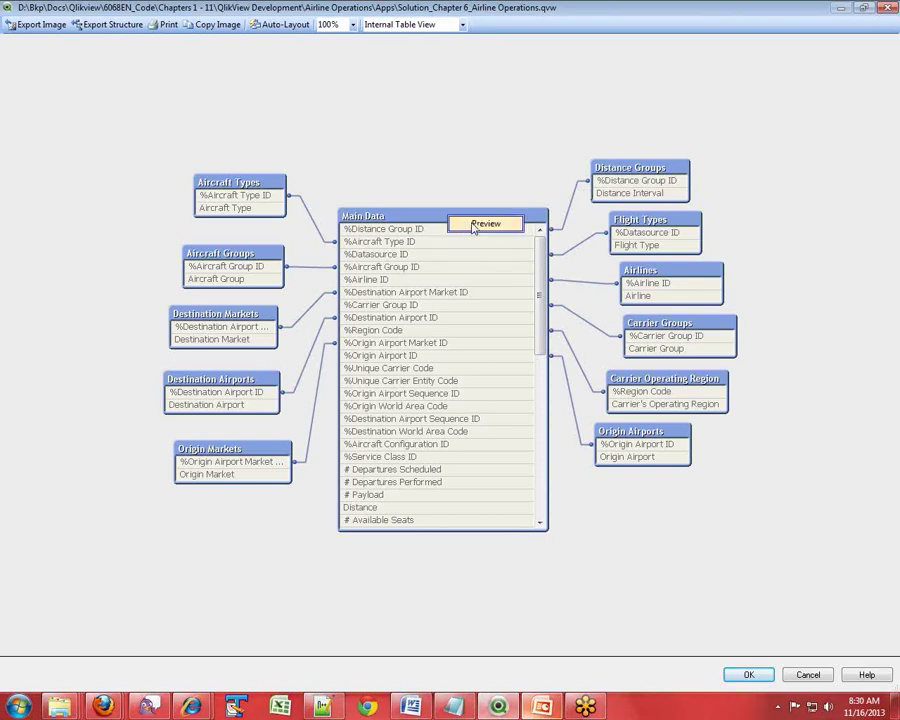
{"action": "left_click", "coordinate": [474, 227]}
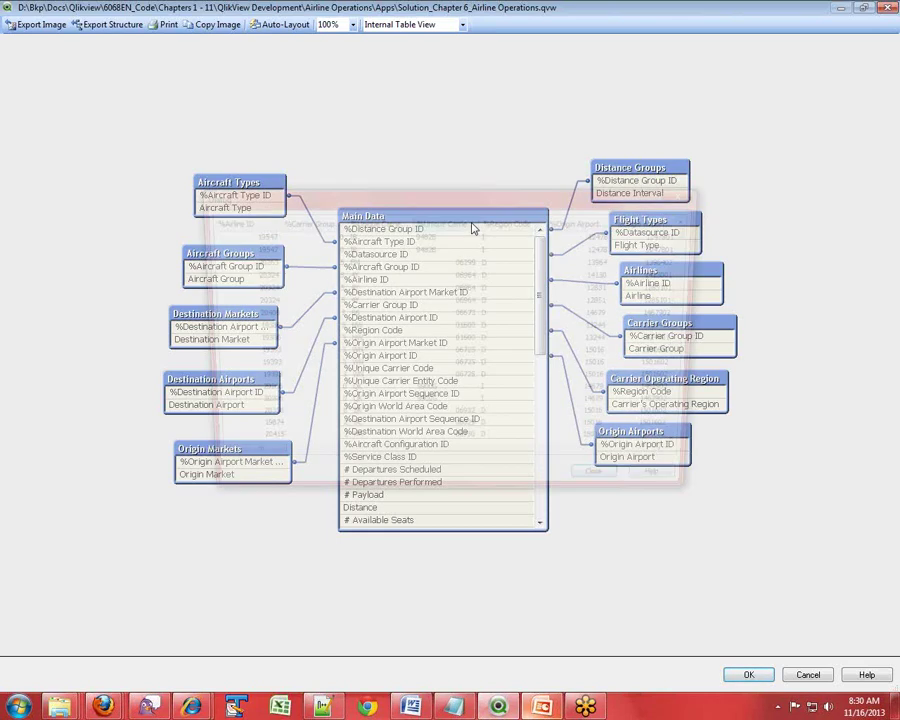
{"action": "left_click_drag", "start_coordinate": [695, 247], "coordinate": [643, 468]}
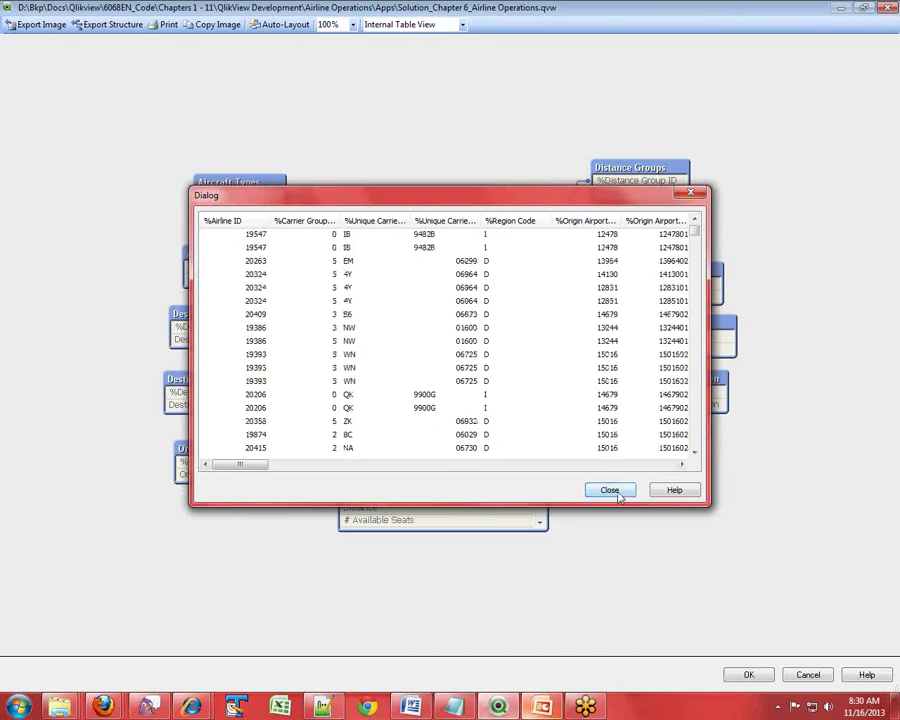
{"action": "left_click", "coordinate": [609, 490]}
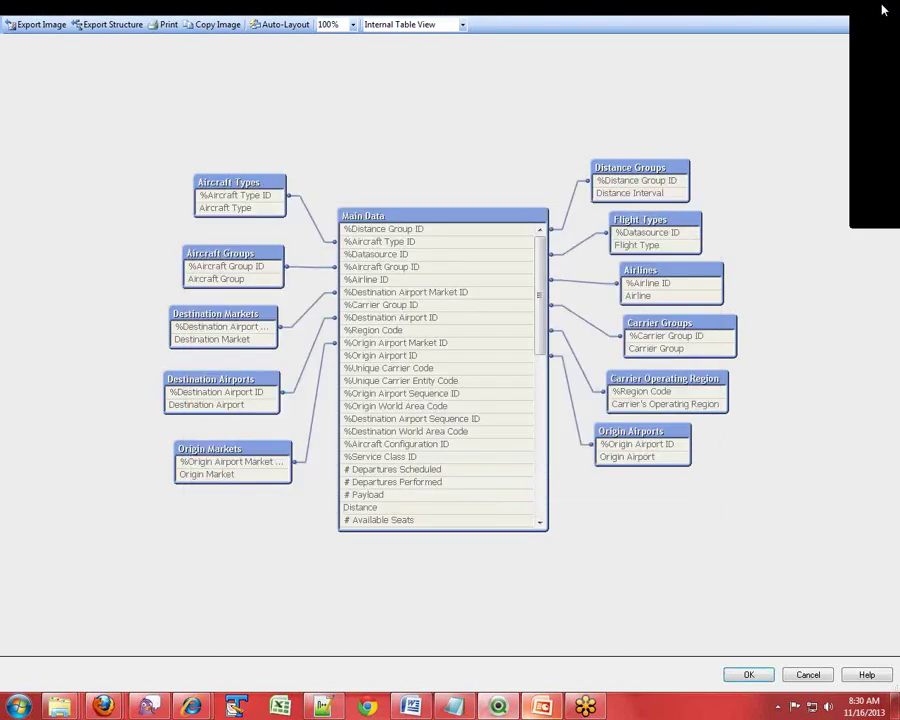
{"action": "key", "text": "Escape"}
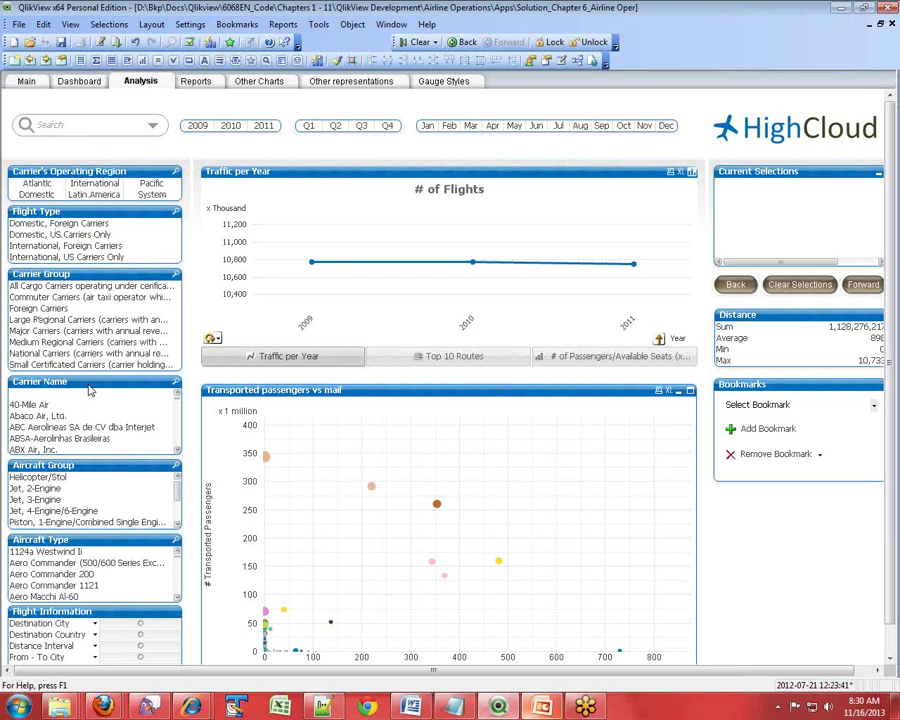
Search the Carrier Name list for "singa" and cancel the search
{"action": "left_click", "coordinate": [153, 386]}
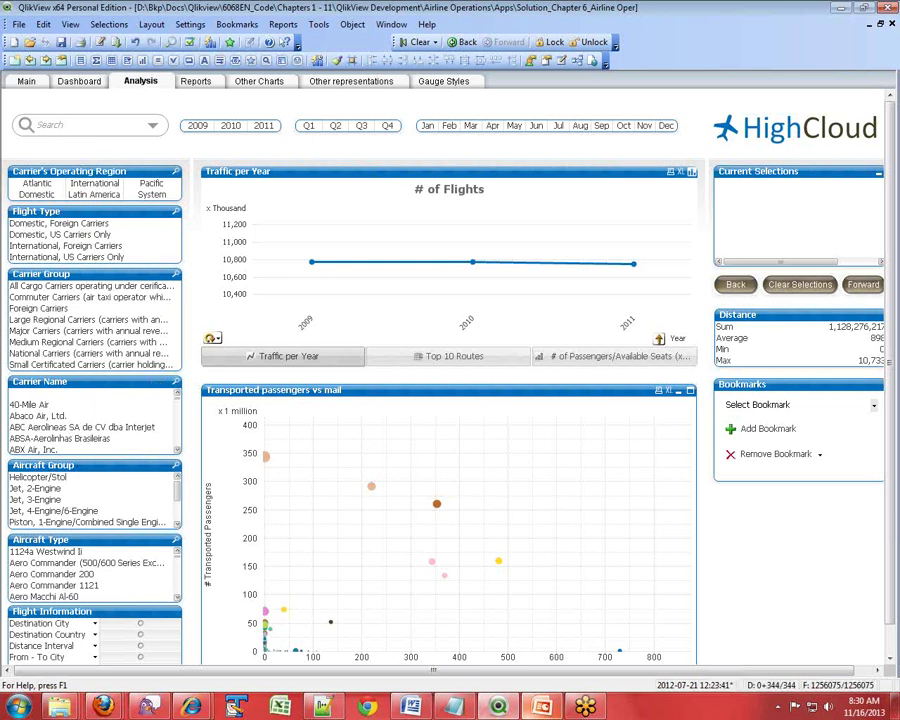
{"action": "type", "text": "singa"}
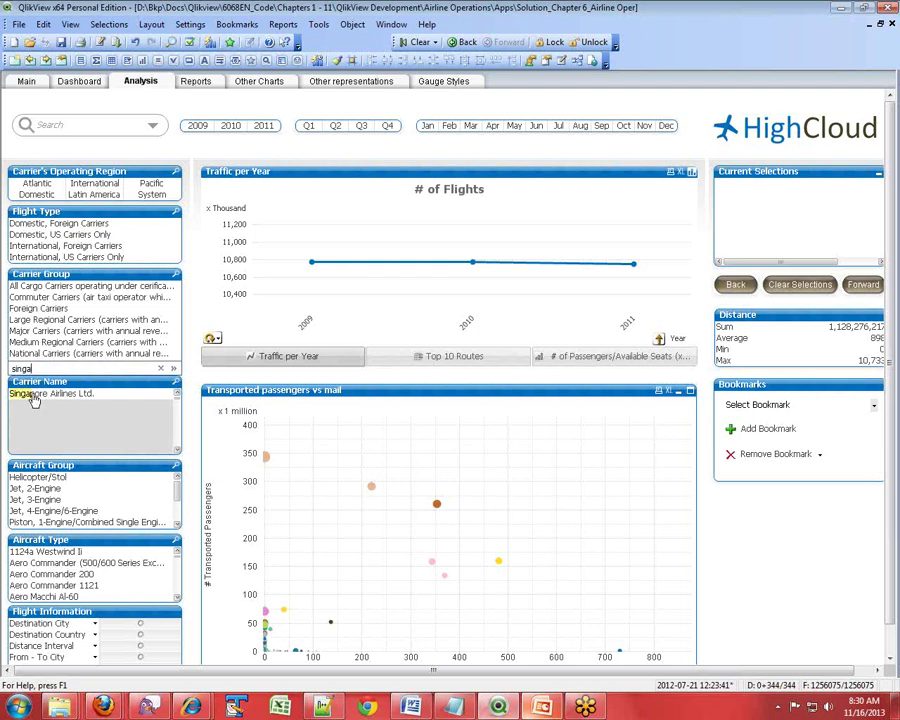
{"action": "type", "text": "i"}
{"action": "key", "text": "Escape"}
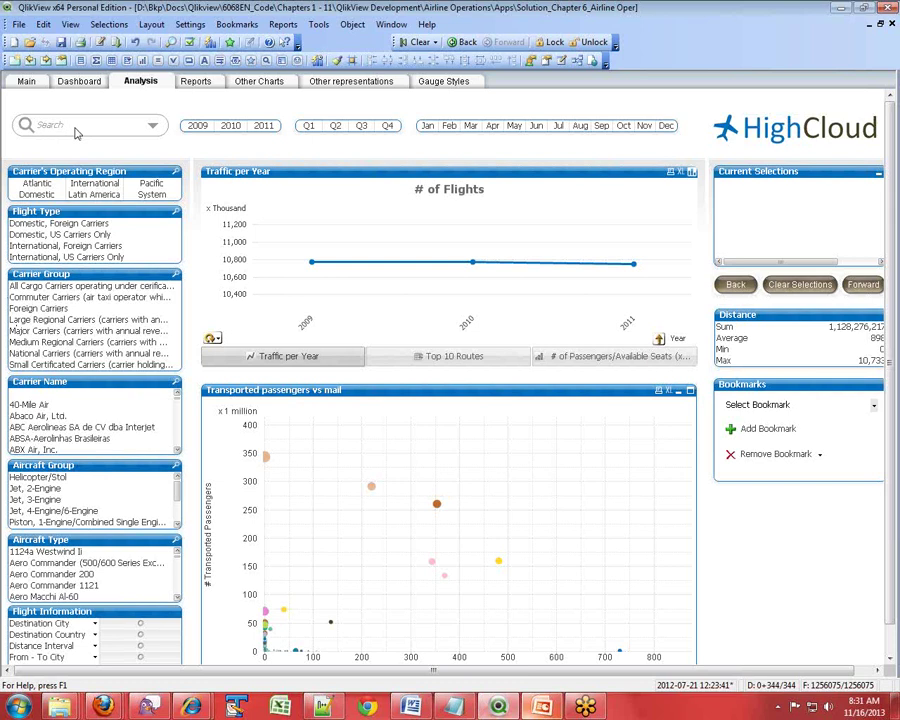
Search across all fields for "singa" with the sheet's search object and dismiss the results
{"action": "left_click", "coordinate": [76, 123]}
{"action": "type", "text": "s"}
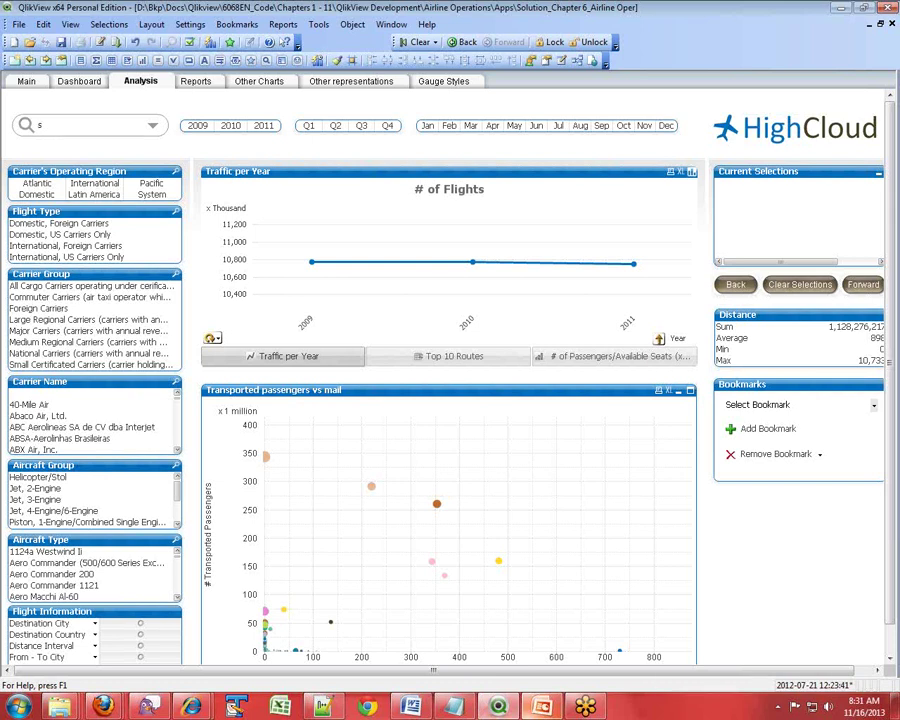
{"action": "type", "text": "inga"}
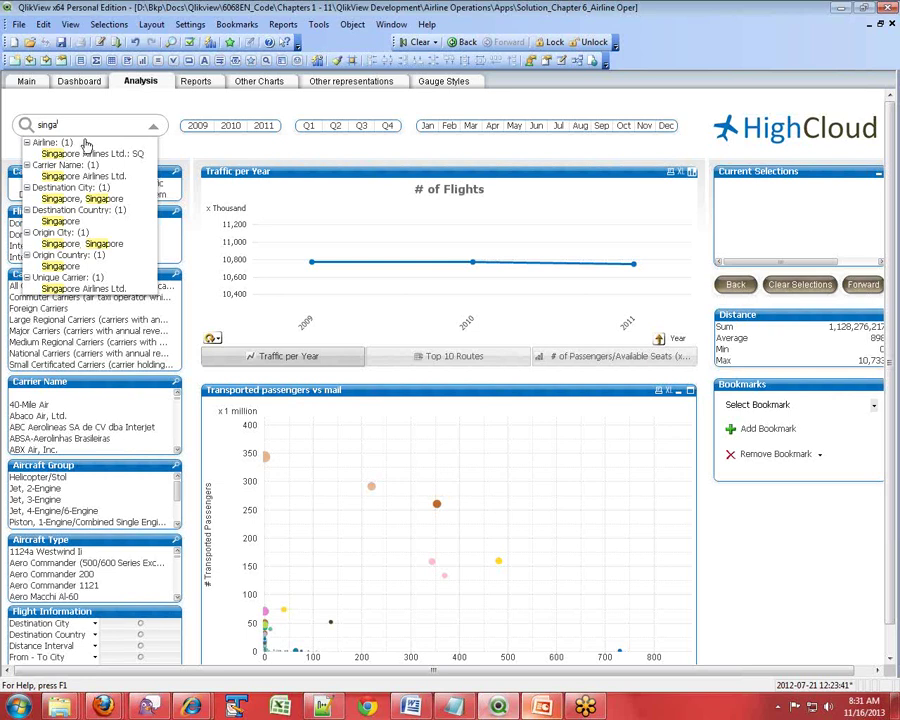
{"action": "left_click", "coordinate": [189, 146]}
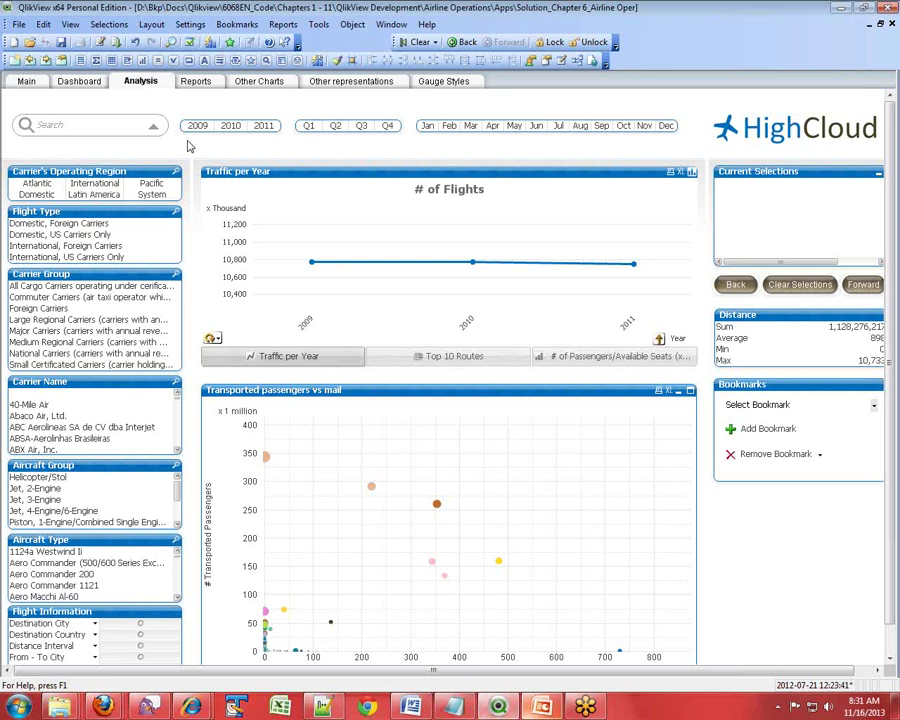
Tour the Dashboard, Analysis, Reports and Other Charts sheets, ending on the Analysis sheet
{"action": "left_click", "coordinate": [76, 82]}
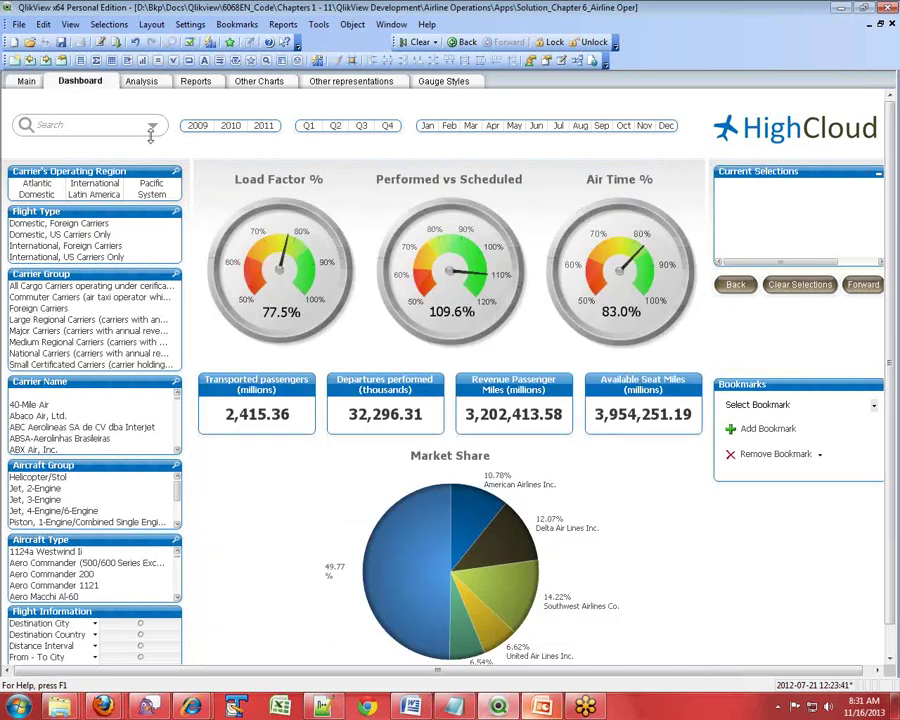
{"action": "left_click", "coordinate": [141, 82]}
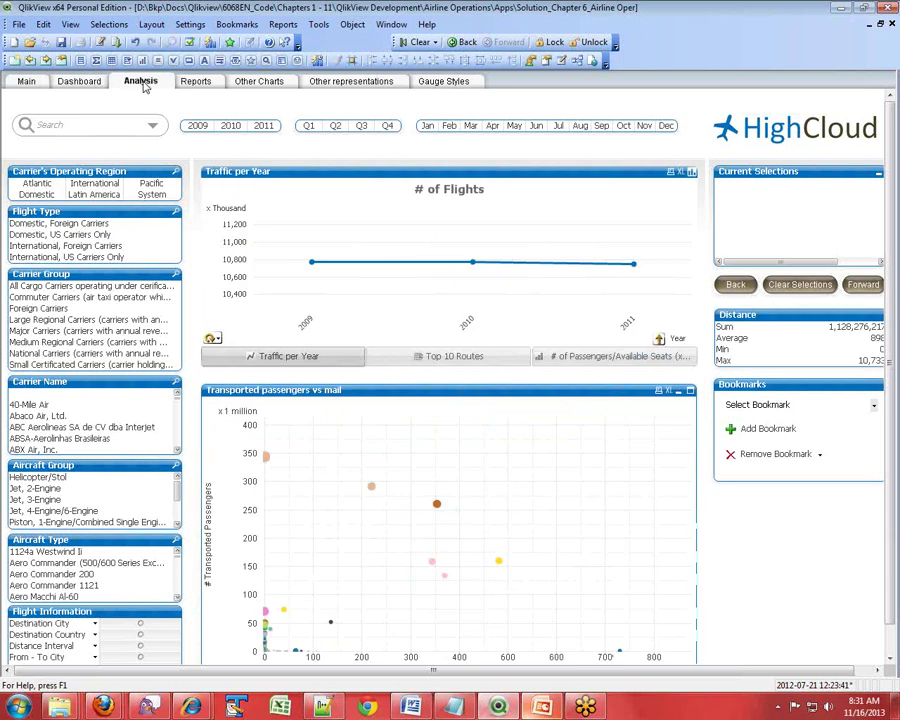
{"action": "left_click", "coordinate": [196, 82]}
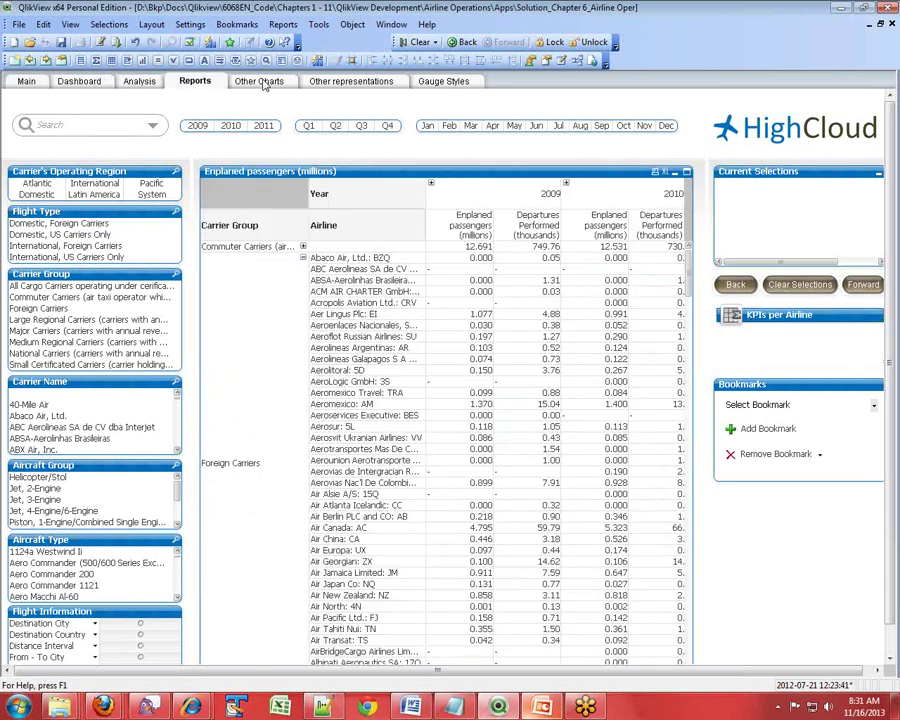
{"action": "left_click", "coordinate": [262, 82]}
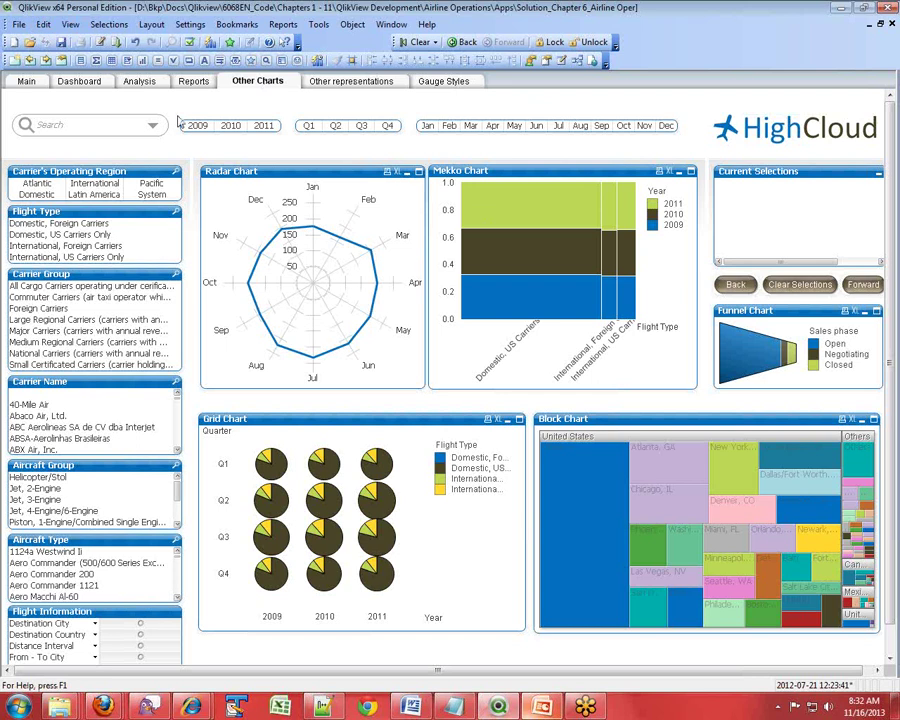
{"action": "left_click", "coordinate": [74, 80]}
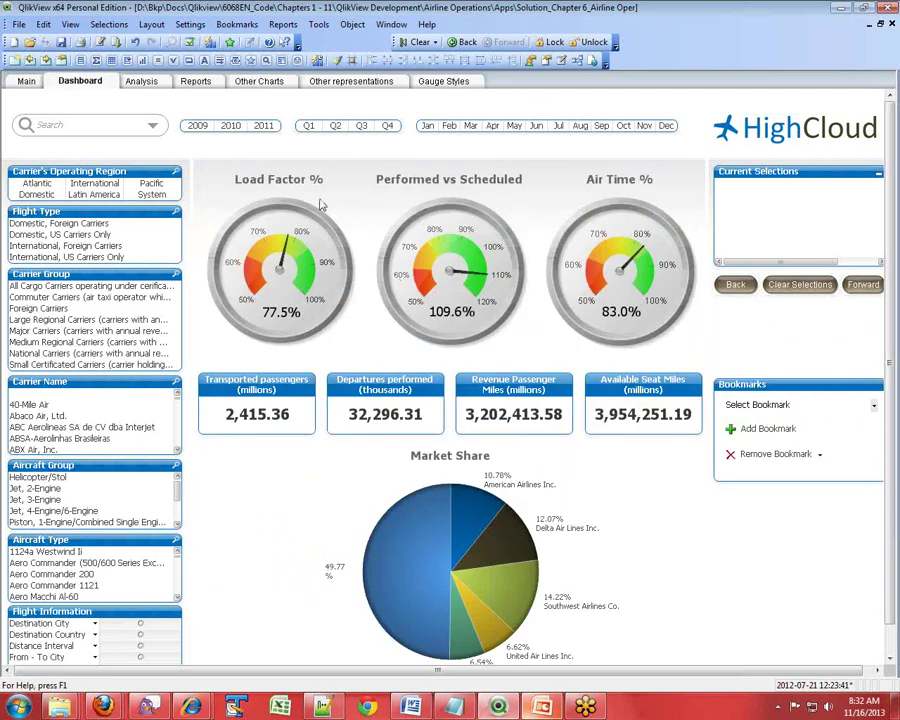
{"action": "left_click", "coordinate": [143, 81]}
{"action": "left_click", "coordinate": [200, 81]}
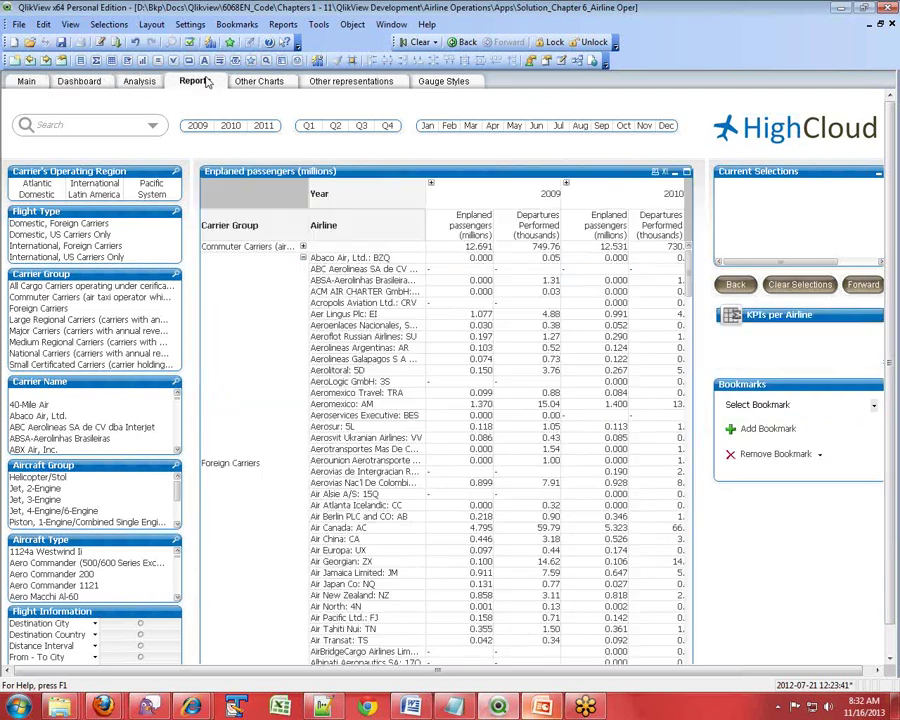
{"action": "left_click", "coordinate": [259, 81]}
{"action": "left_click", "coordinate": [140, 81]}
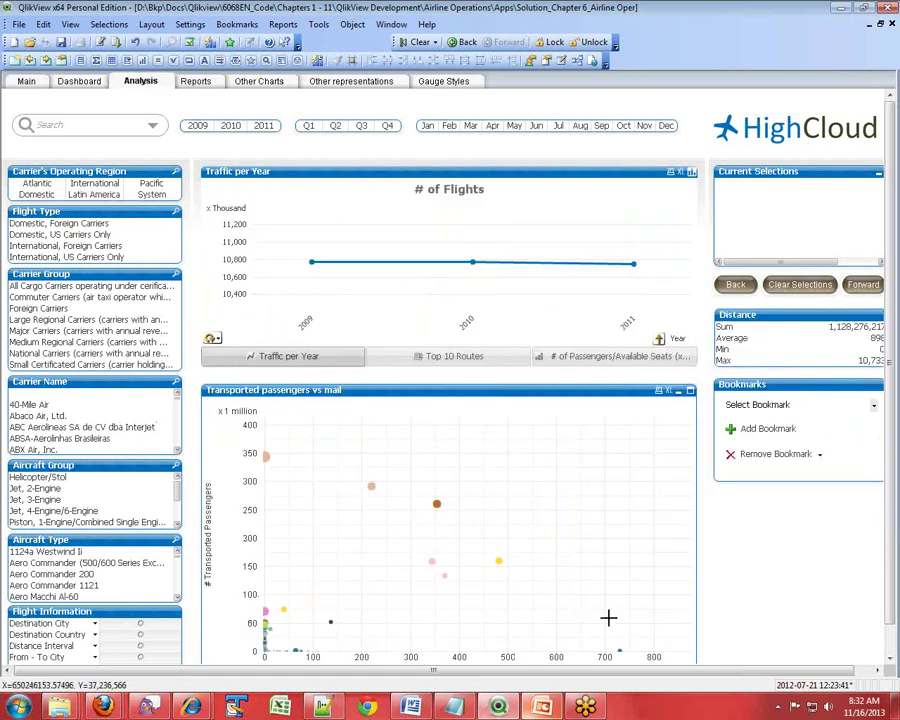
Go through the sheets from Dashboard to Other representations and back to Analysis
{"action": "left_click", "coordinate": [77, 81]}
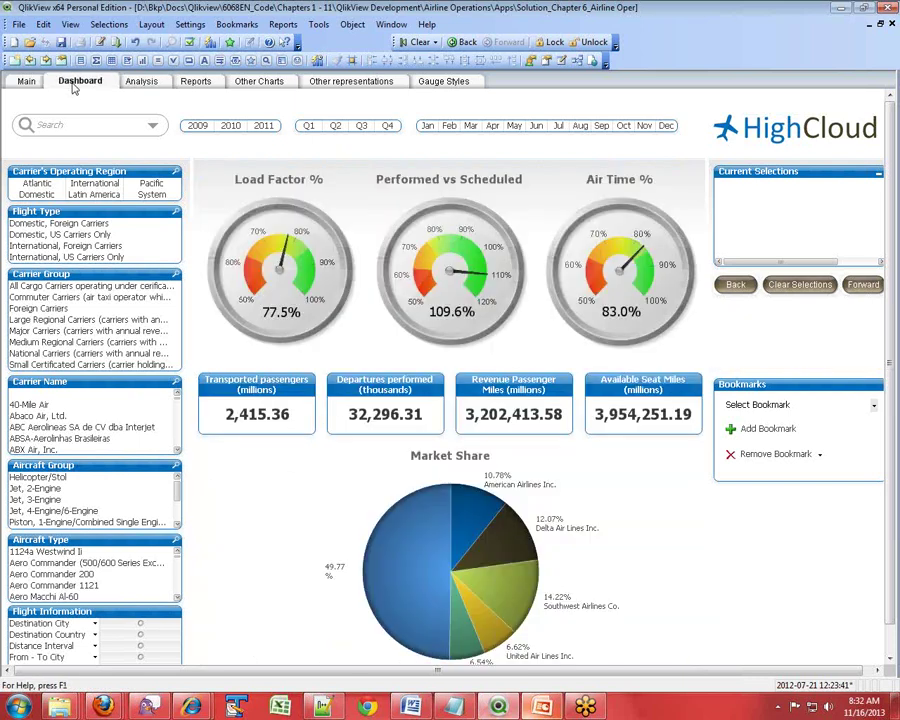
{"action": "left_click", "coordinate": [140, 83]}
{"action": "left_click", "coordinate": [194, 83]}
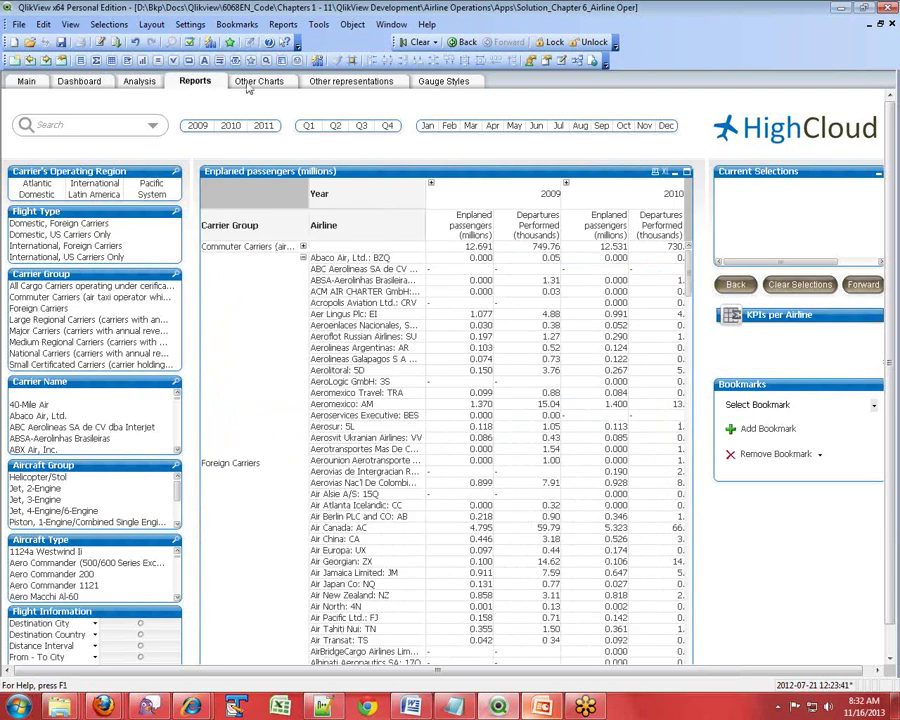
{"action": "left_click", "coordinate": [258, 83]}
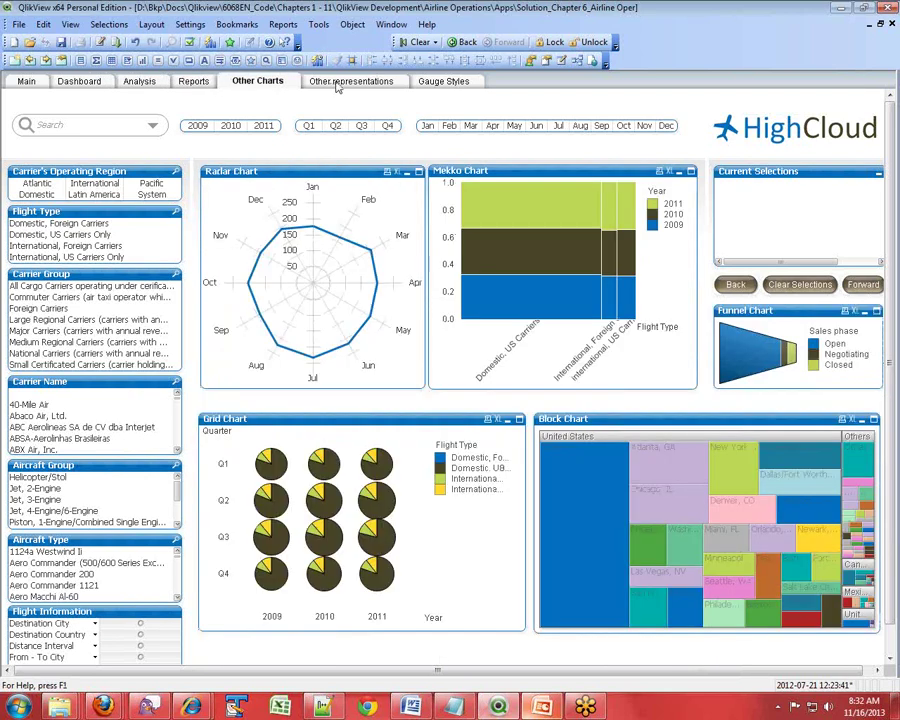
{"action": "left_click", "coordinate": [338, 85]}
{"action": "left_click", "coordinate": [258, 83]}
{"action": "left_click", "coordinate": [193, 84]}
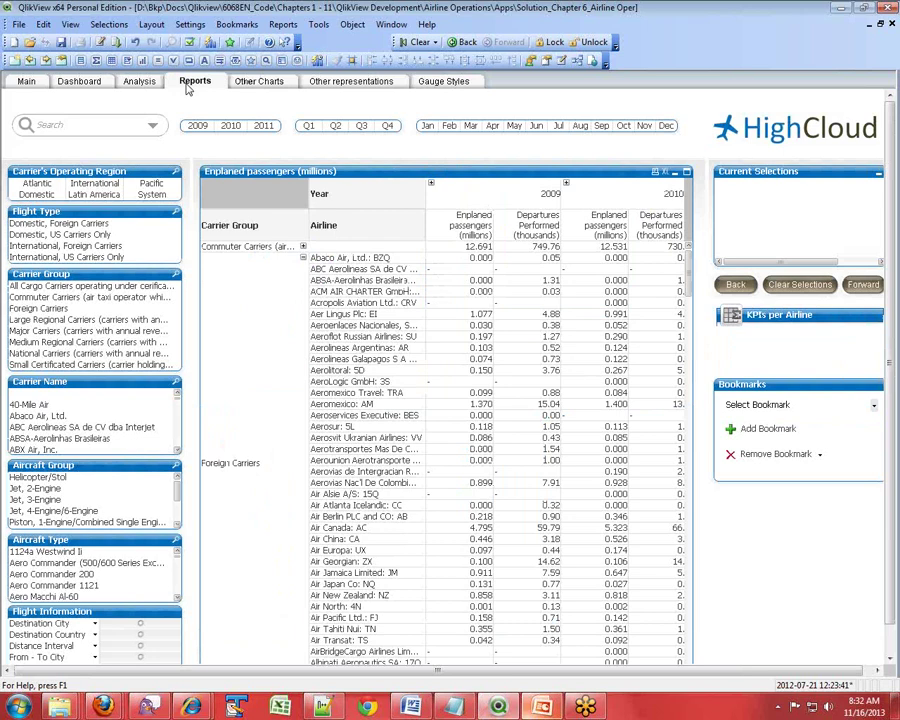
{"action": "left_click", "coordinate": [134, 83]}
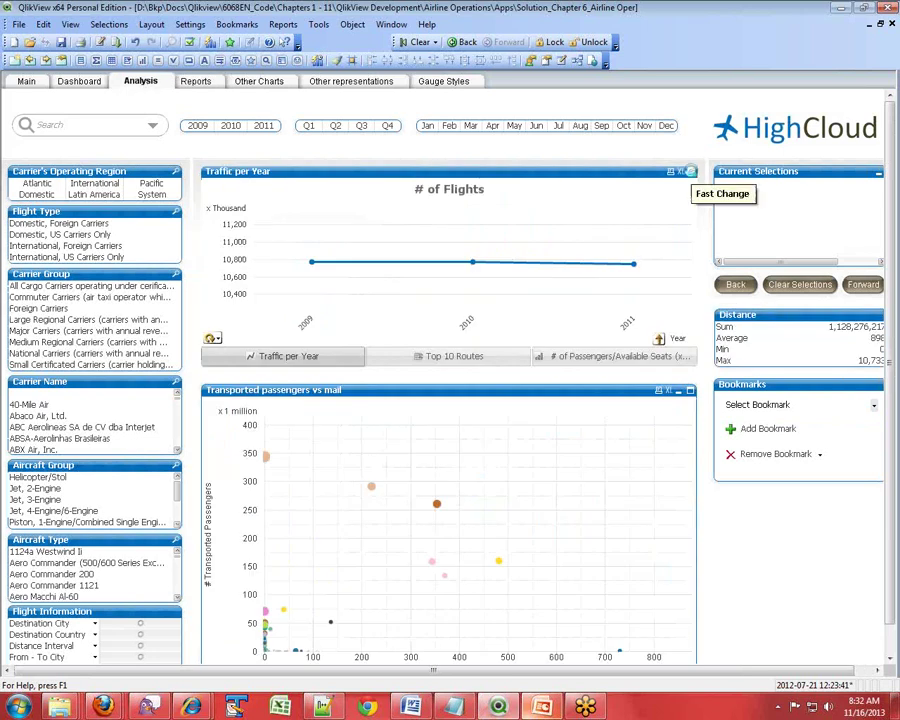
Switch the Traffic per Year chart to bars and cycle its expression to # of Enplanned Passengers
{"action": "left_click", "coordinate": [690, 174]}
{"action": "left_click", "coordinate": [691, 175]}
{"action": "left_click", "coordinate": [691, 175]}
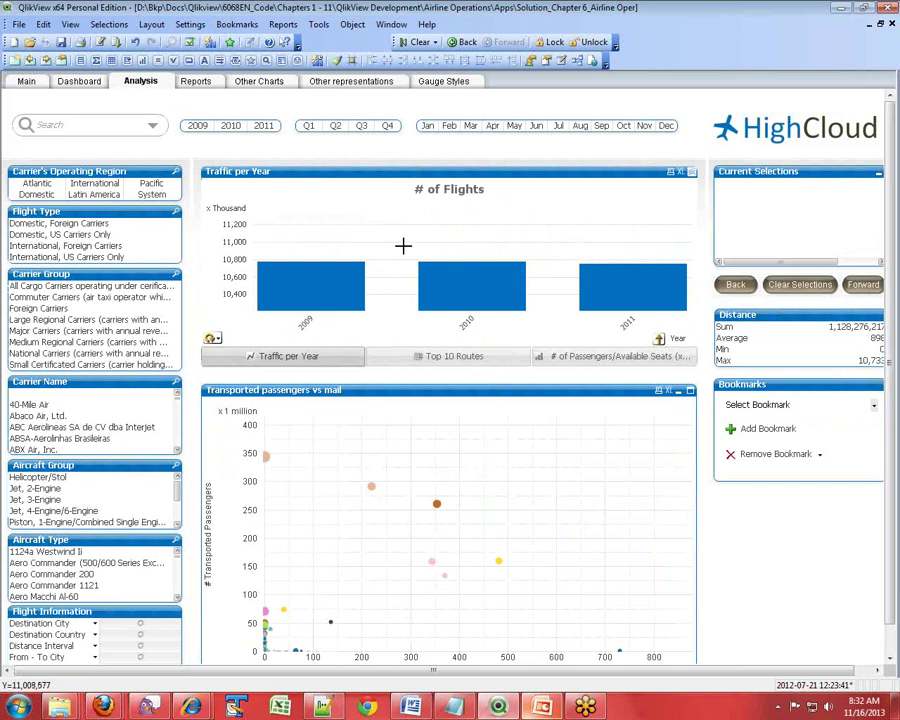
{"action": "left_click_drag", "start_coordinate": [399, 241], "coordinate": [518, 313]}
{"action": "left_click", "coordinate": [212, 338]}
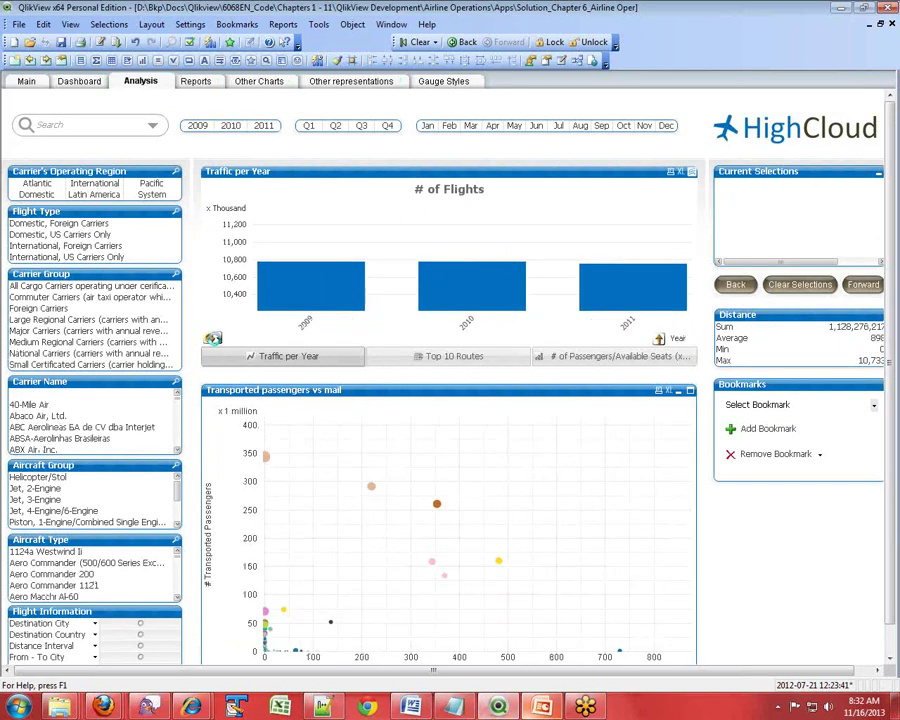
Review the Dashboard, Analysis and Reports sheets repeatedly and finish on Other Charts
{"action": "left_click", "coordinate": [80, 81]}
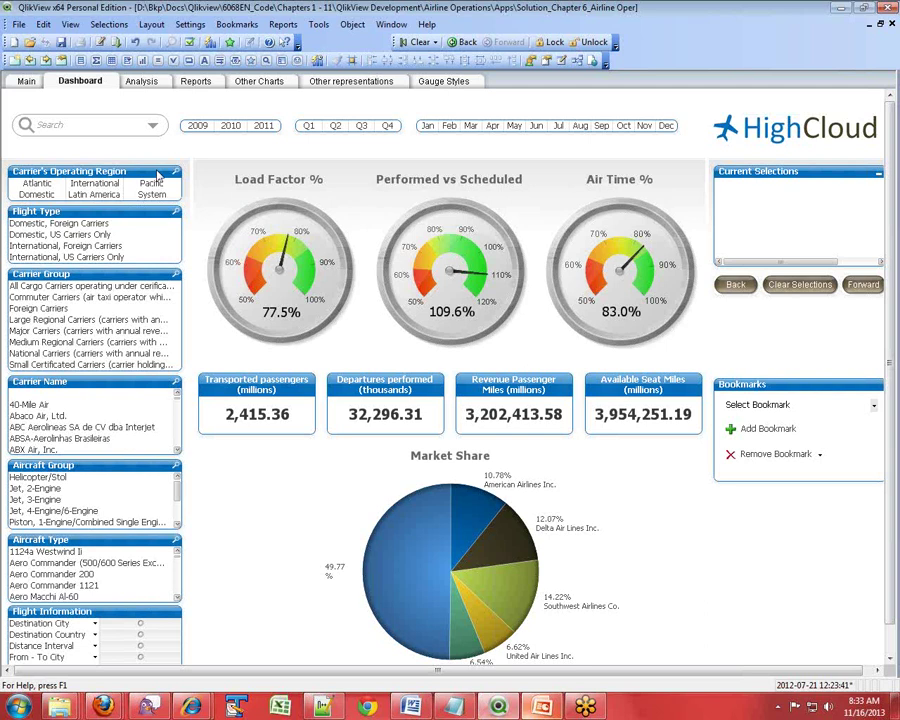
{"action": "left_click", "coordinate": [143, 82]}
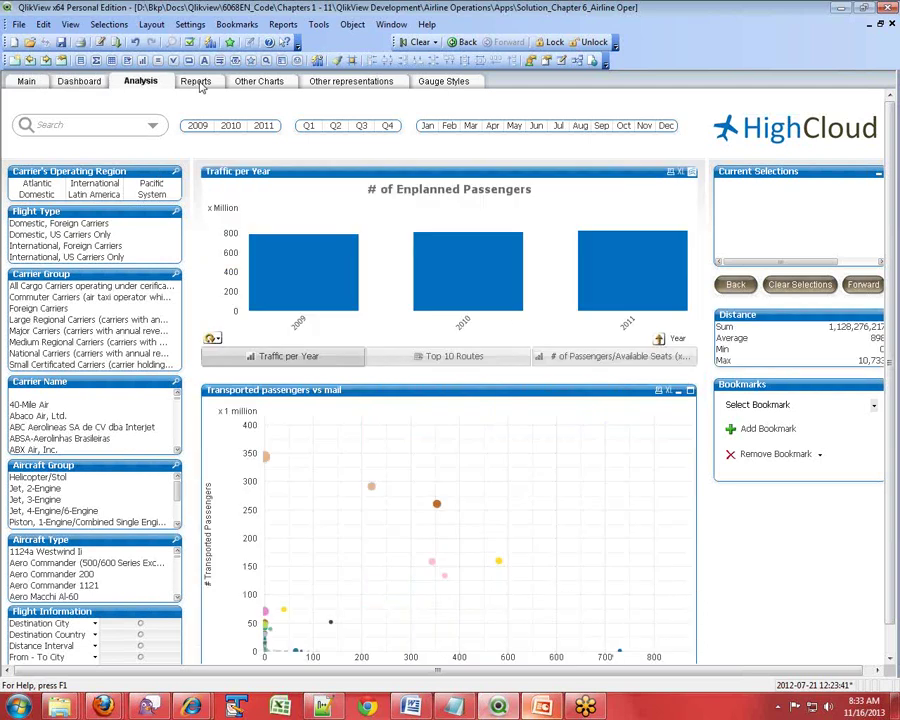
{"action": "left_click", "coordinate": [198, 84]}
{"action": "left_click", "coordinate": [78, 84]}
{"action": "left_click", "coordinate": [132, 84]}
{"action": "left_click", "coordinate": [190, 84]}
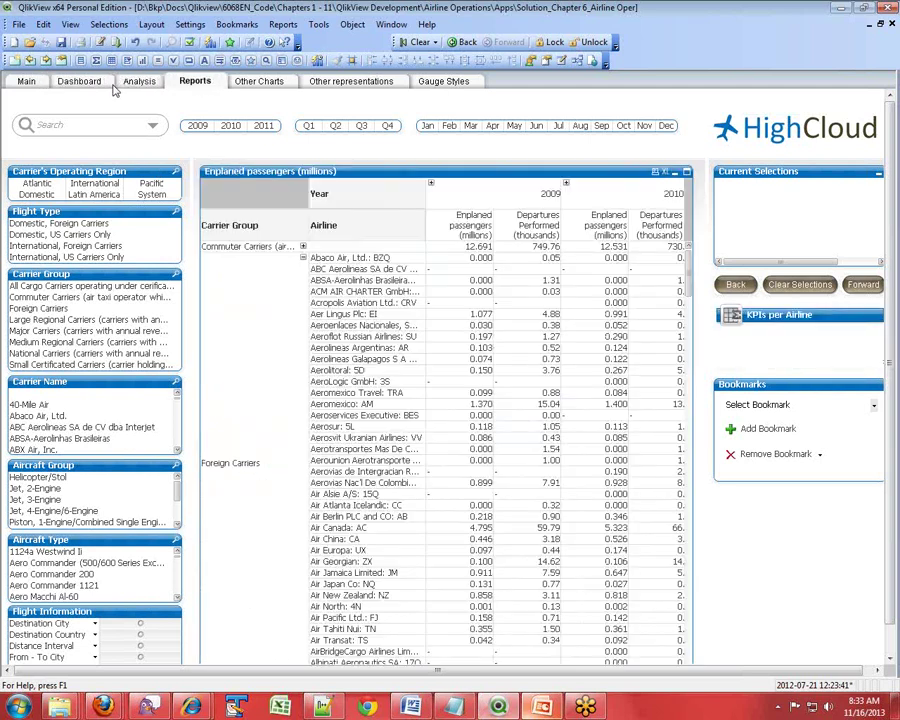
{"action": "left_click", "coordinate": [80, 82]}
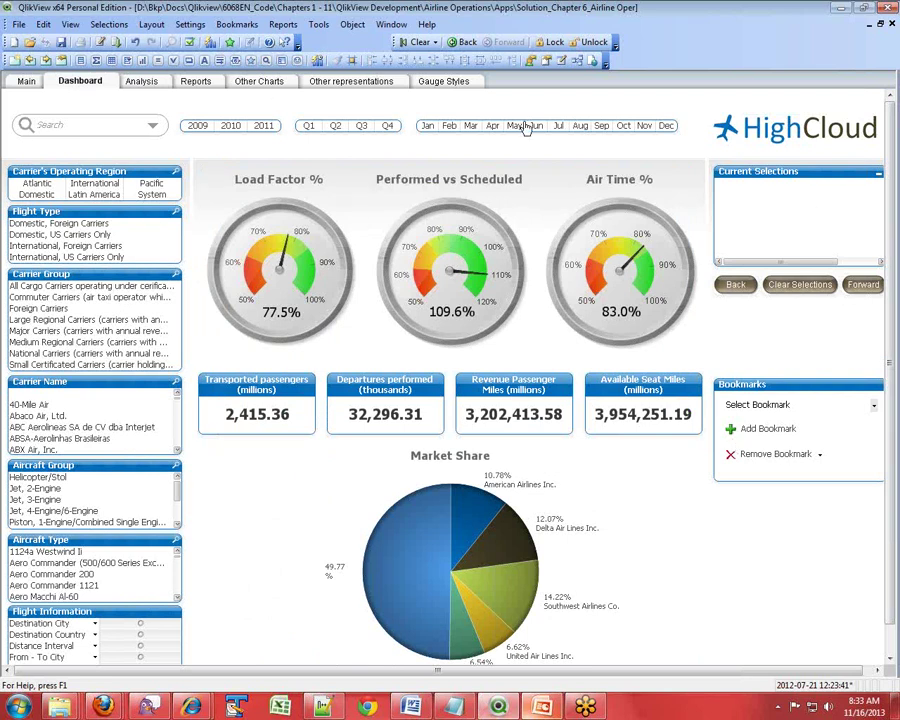
{"action": "left_click", "coordinate": [150, 84]}
{"action": "left_click", "coordinate": [195, 81]}
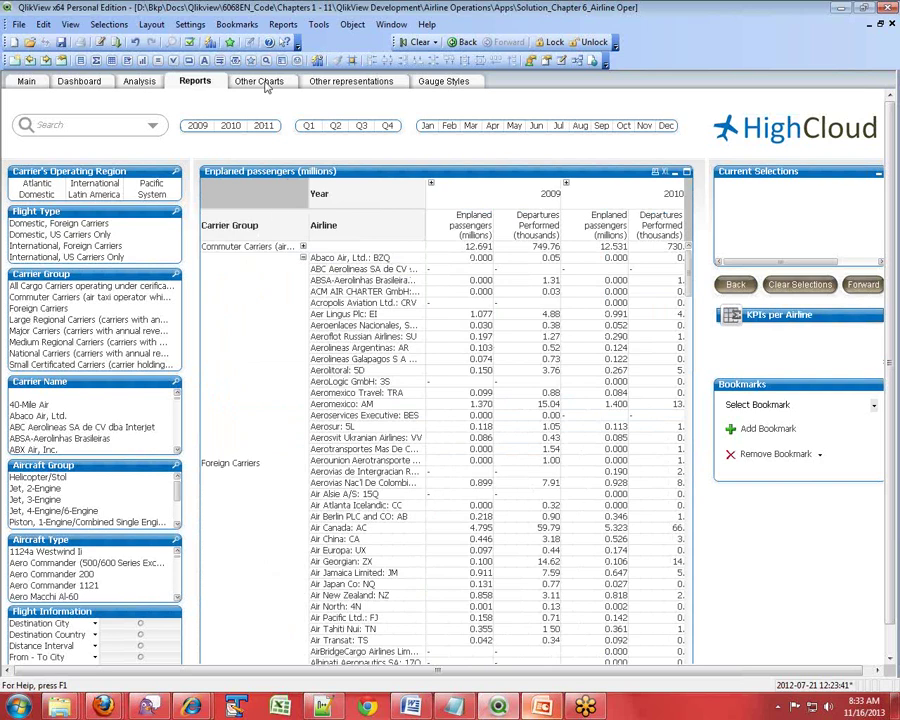
{"action": "left_click", "coordinate": [259, 82]}
Compare the Reports, Analysis and Dashboard sheets, finishing on the Dashboard gauges
{"action": "left_click", "coordinate": [195, 81]}
{"action": "left_click", "coordinate": [79, 81]}
{"action": "left_click", "coordinate": [139, 81]}
{"action": "left_click", "coordinate": [195, 81]}
{"action": "left_click", "coordinate": [139, 81]}
{"action": "left_click", "coordinate": [79, 81]}
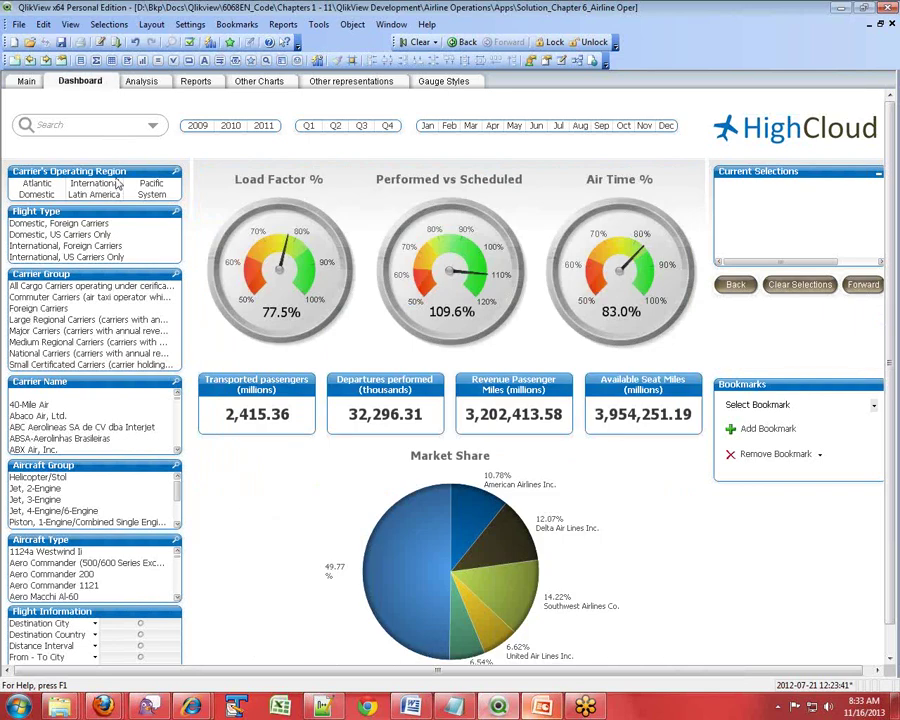
{"action": "left_click", "coordinate": [139, 81]}
{"action": "left_click", "coordinate": [195, 81]}
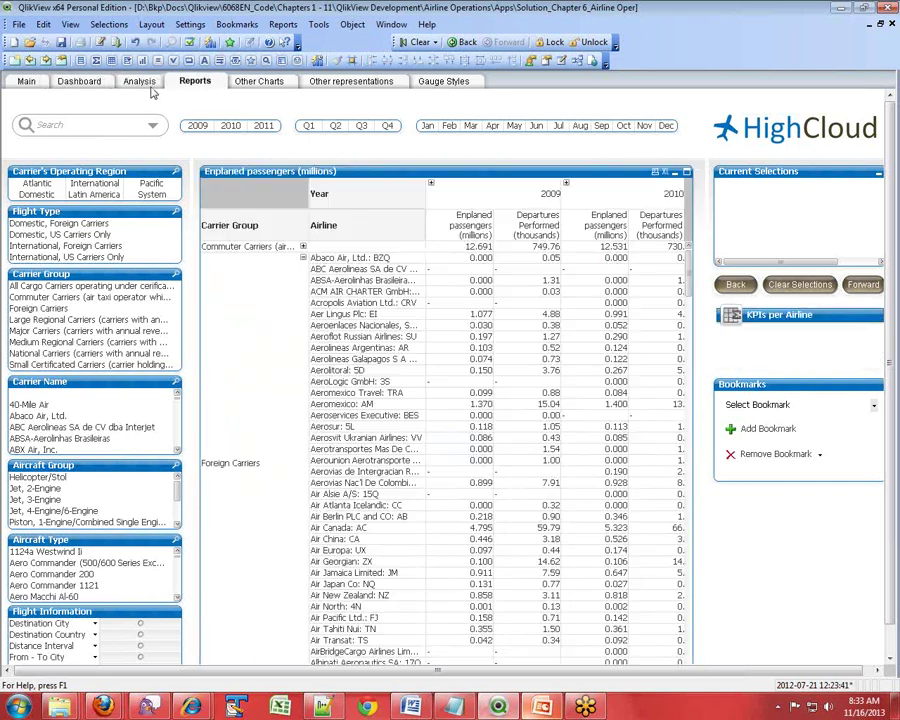
{"action": "left_click", "coordinate": [139, 81]}
{"action": "left_click", "coordinate": [79, 81]}
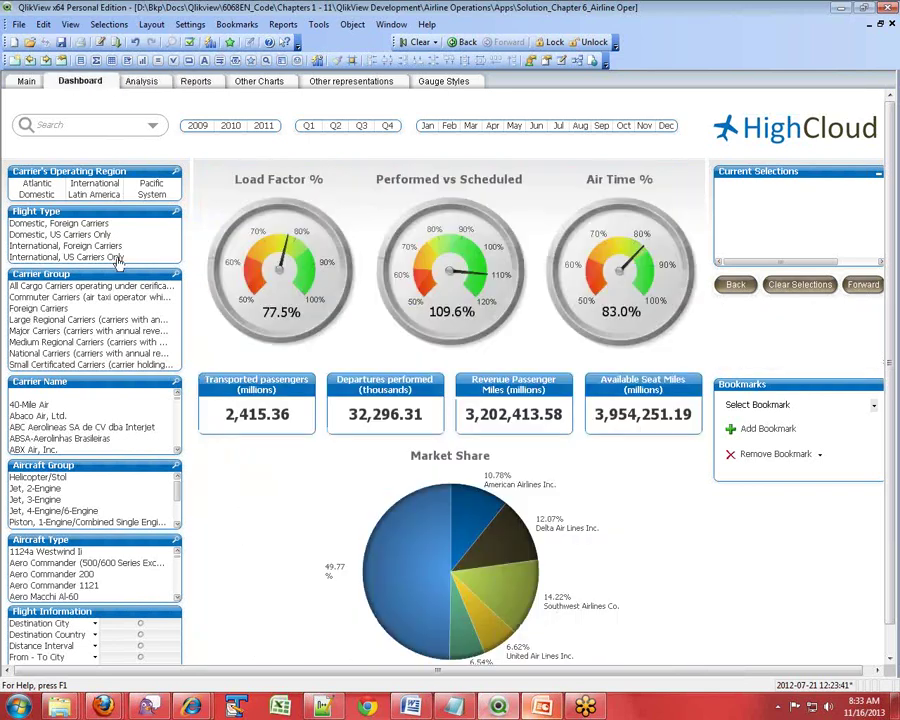
Alternate once more between the Analysis, Reports and Dashboard sheets
{"action": "left_click", "coordinate": [141, 82]}
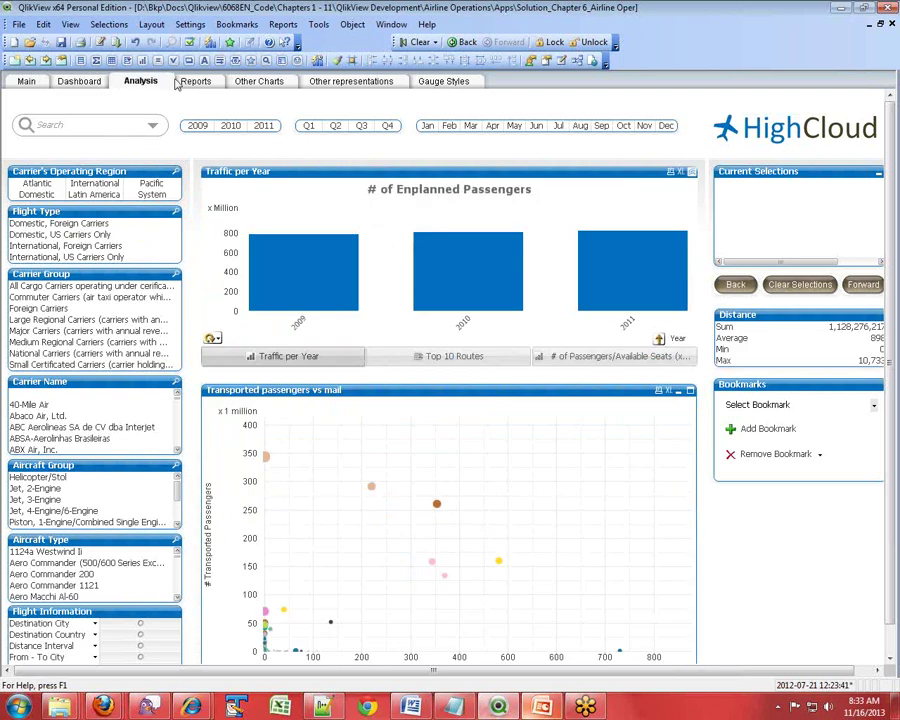
{"action": "left_click", "coordinate": [195, 81]}
{"action": "left_click", "coordinate": [141, 81]}
{"action": "left_click", "coordinate": [79, 81]}
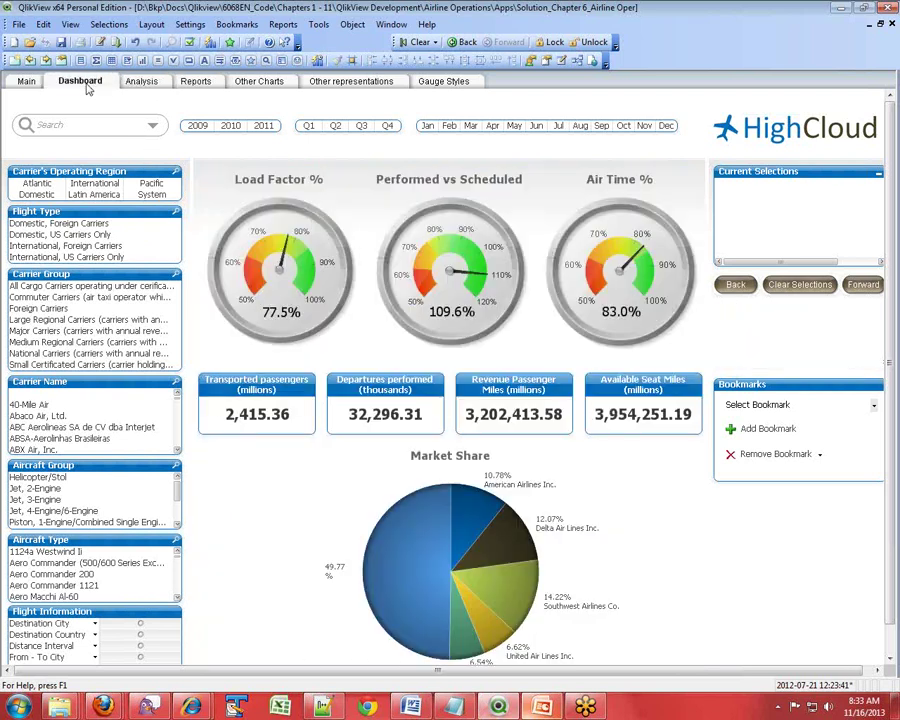
{"action": "left_click", "coordinate": [141, 81]}
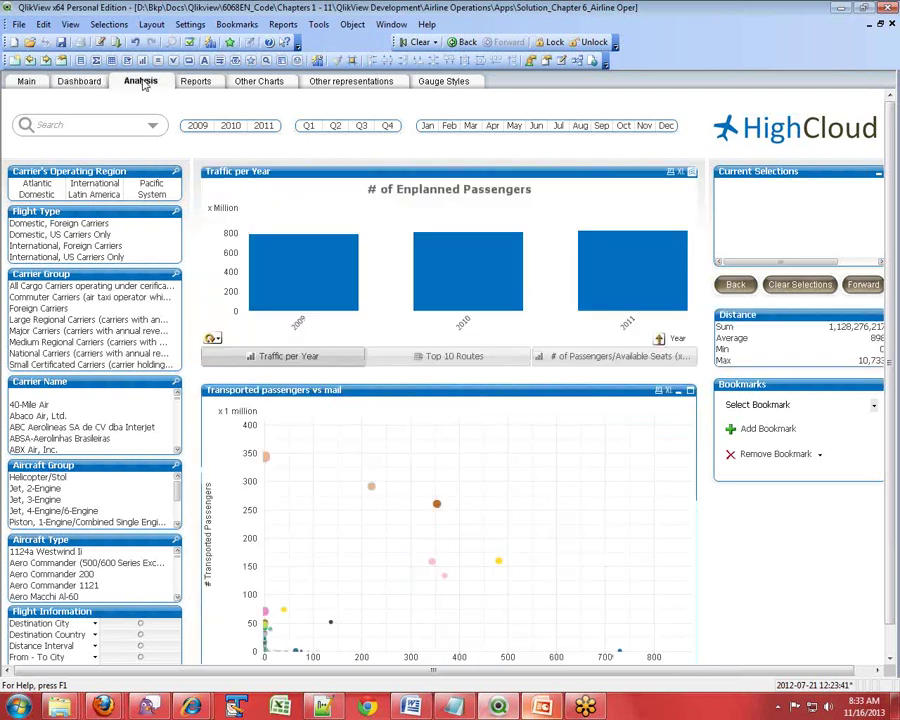
{"action": "left_click", "coordinate": [196, 81]}
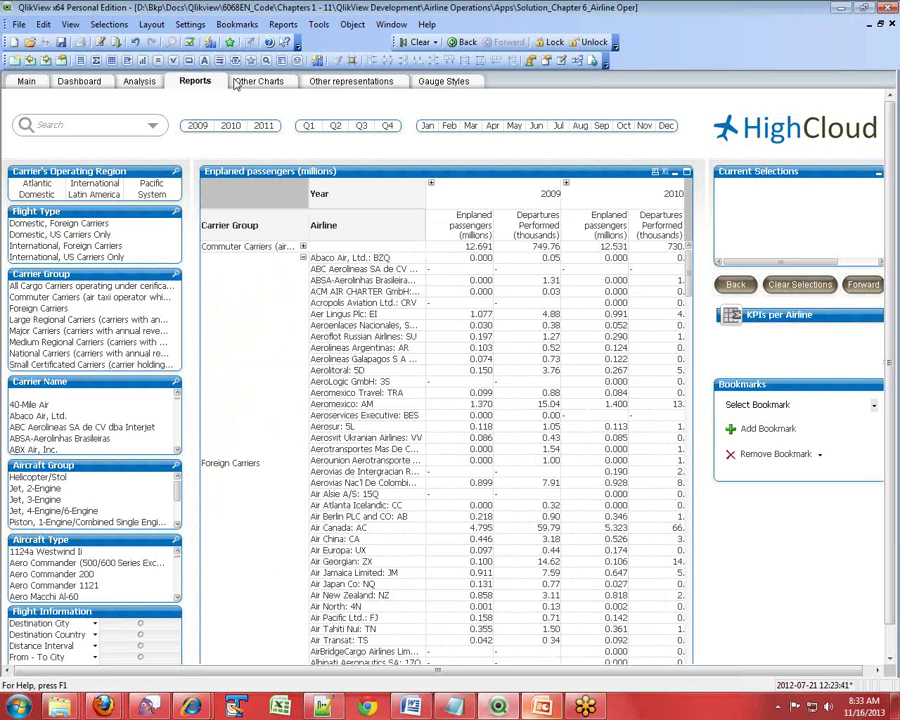
{"action": "left_click", "coordinate": [141, 81]}
{"action": "left_click", "coordinate": [79, 81]}
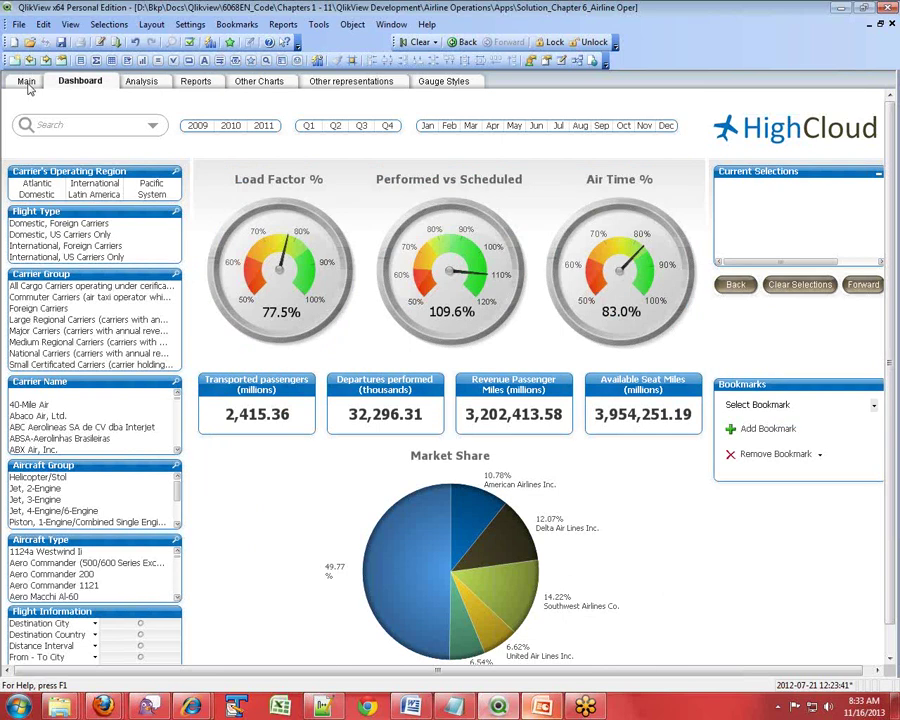
{"action": "left_click", "coordinate": [27, 82]}
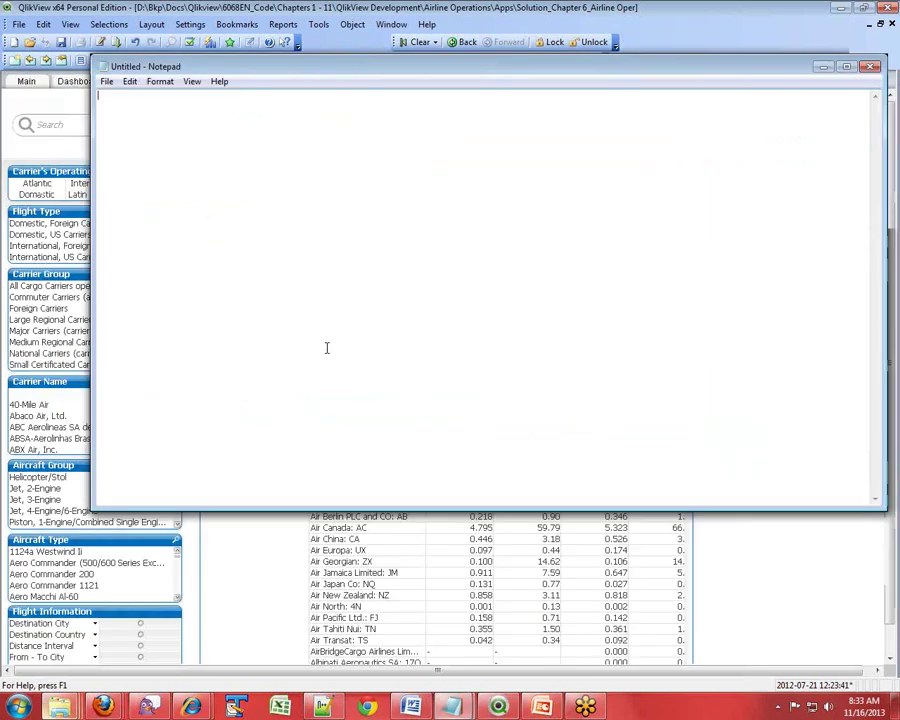
Write the course topics "All the diff objects & charts" and "little scripting" on separate lines in a blank Notepad file
{"action": "type", "text": "All teh"}
{"action": "key", "text": "BackSpace"}
{"action": "key", "text": "BackSpace"}
{"action": "type", "text": "he diff"}
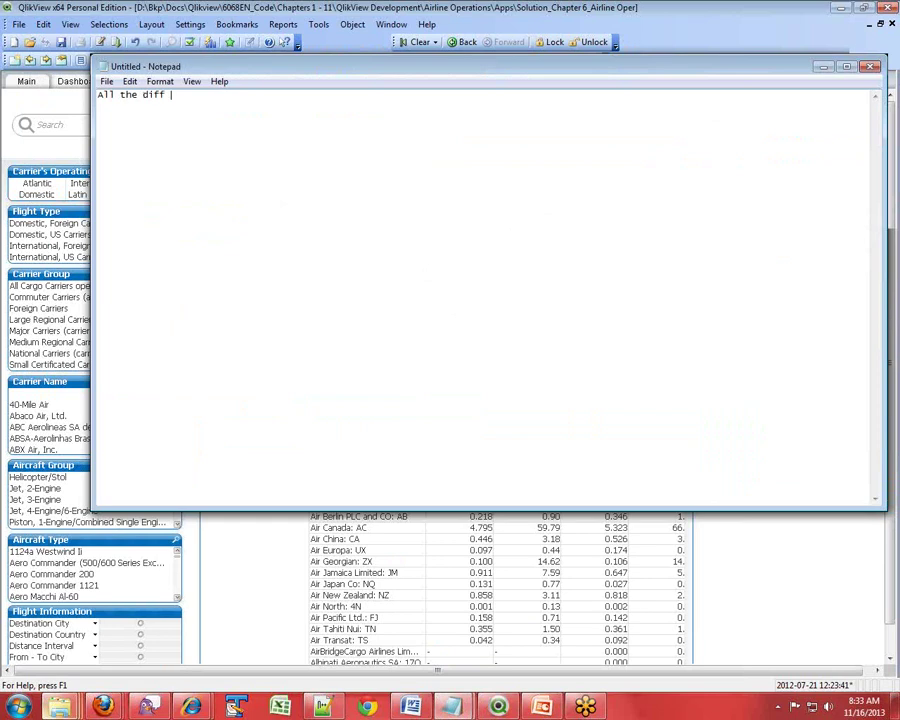
{"action": "type", "text": " objects & charts"}
{"action": "key", "text": "Return"}
{"action": "key", "text": "Return"}
{"action": "type", "text": "1"}
{"action": "type", "text": "i"}
{"action": "type", "text": "ttle scripting"}
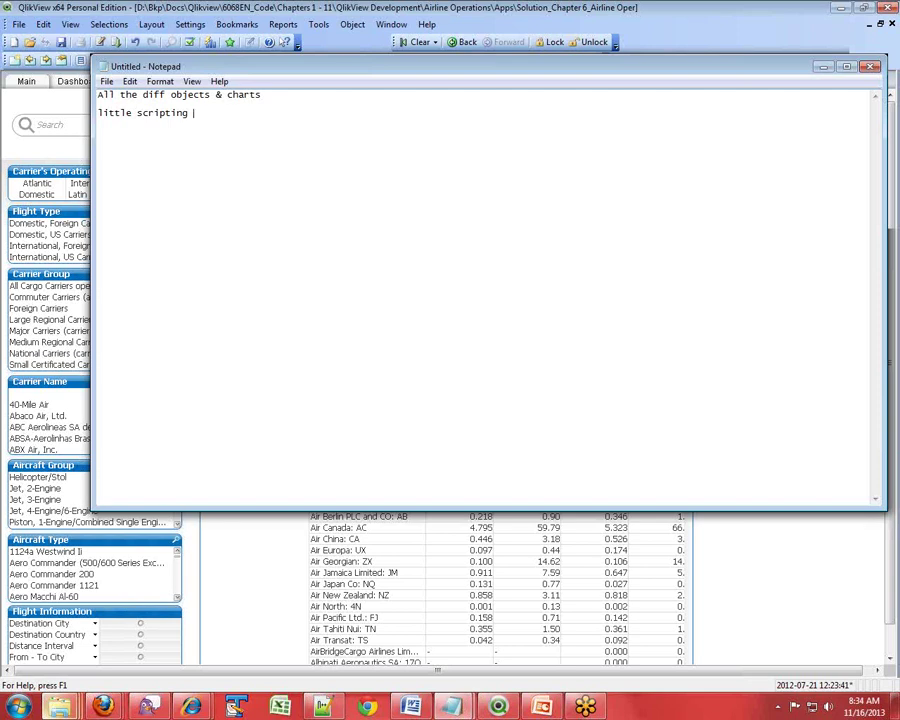
Add the topics "data modeling tech" and "trigger / schedule" to the note, separated by blank lines
{"action": "key", "text": "Return"}
{"action": "type", "text": "data modeling te"}
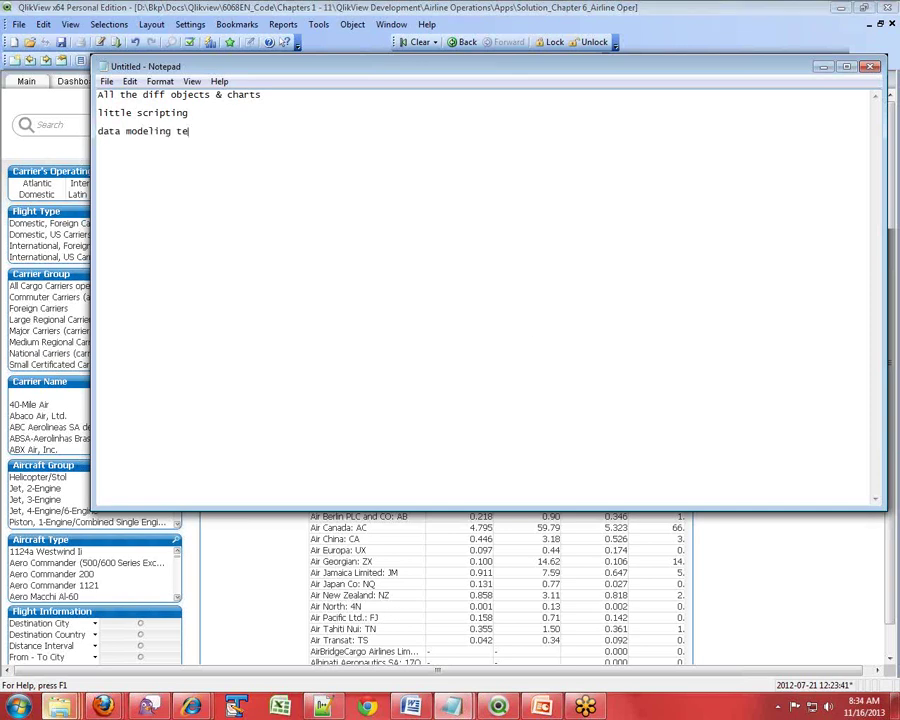
{"action": "type", "text": "ch"}
{"action": "key", "text": "Return"}
{"action": "key", "text": "Return"}
{"action": "key", "text": "Return"}
{"action": "type", "text": "trg"}
{"action": "key", "text": "BackSpace"}
{"action": "type", "text": "igger / schedule"}
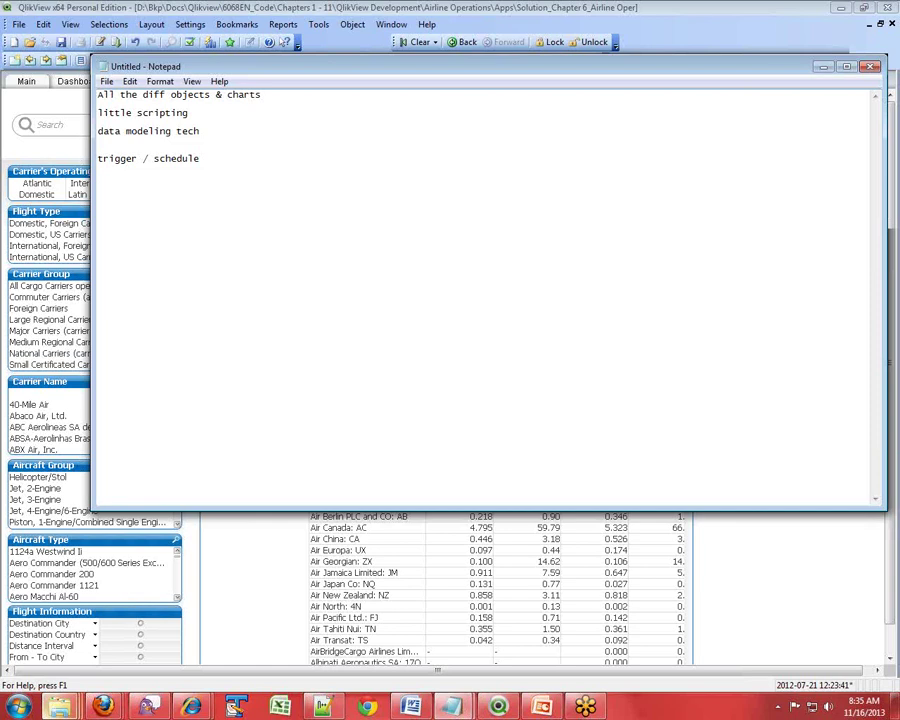
Add a dashed separator below the topics, followed by the lines "sample data" and "designer guide"
{"action": "type", "text": "----"}
{"action": "type", "text": "-----------------------  "}
{"action": "type", "text": "s"}
{"action": "type", "text": "a"}
{"action": "type", "text": "m"}
{"action": "type", "text": "ple data"}
{"action": "key", "text": "Return"}
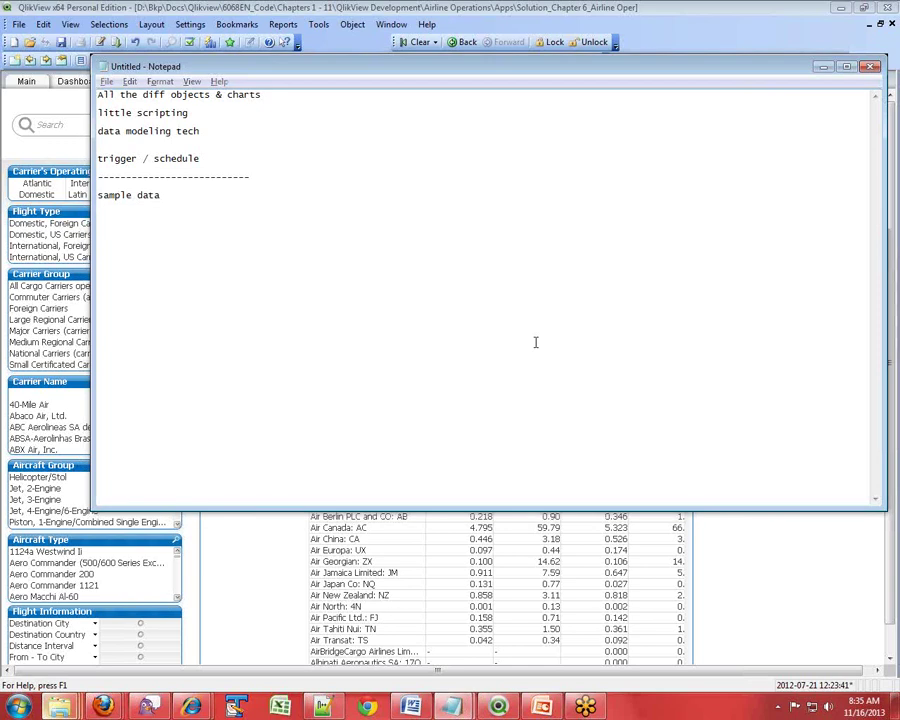
{"action": "key", "text": "alt+Tab"}
{"action": "type", "text": "designer guide"}
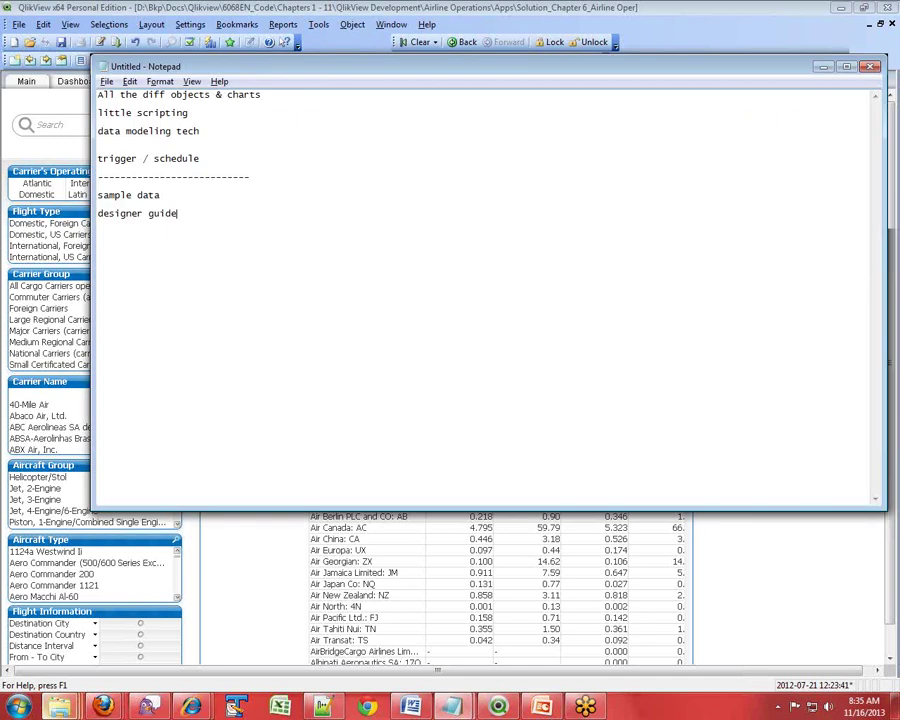
Add "refrence guide" and a closing dashed line to the note, and switch back to QlikView
{"action": "key", "text": "Return"}
{"action": "type", "text": "refrence gu"}
{"action": "key", "text": "BackSpace"}
{"action": "key", "text": "BackSpace"}
{"action": "type", "text": "guide"}
{"action": "key", "text": "Return"}
{"action": "type", "text": "------------------------"}
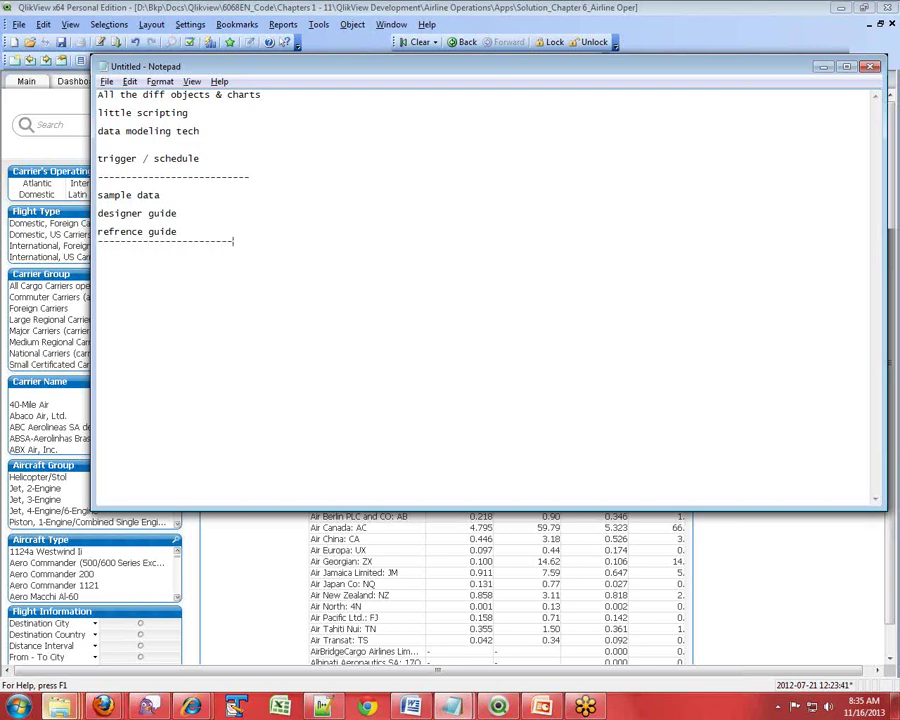
{"action": "key", "text": "Up"}
{"action": "key", "text": "ctrl+End"}
{"action": "key", "text": "Return"}
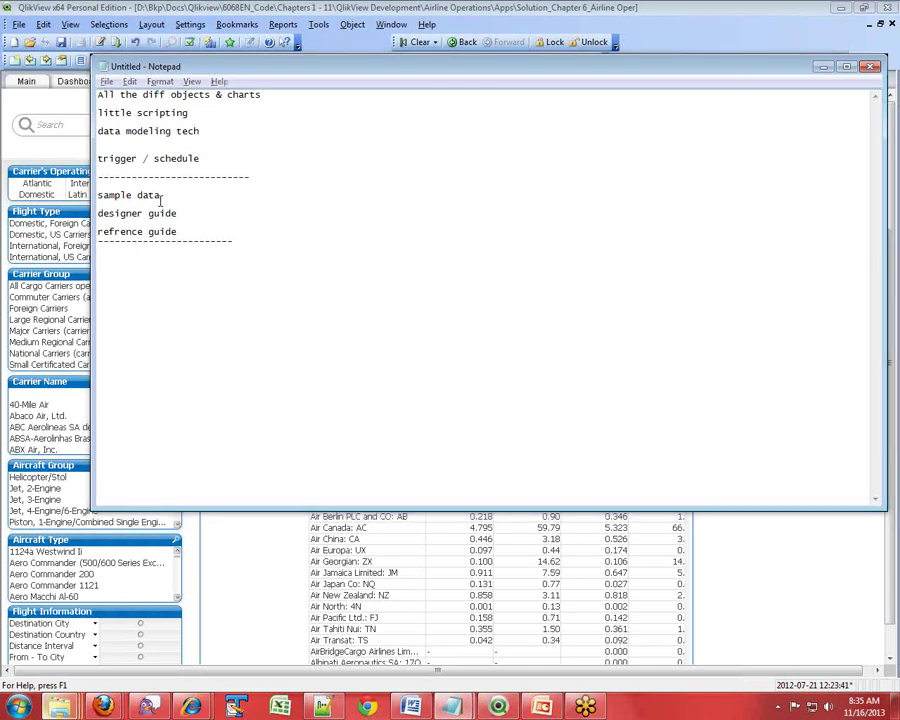
{"action": "key", "text": "alt+Tab"}
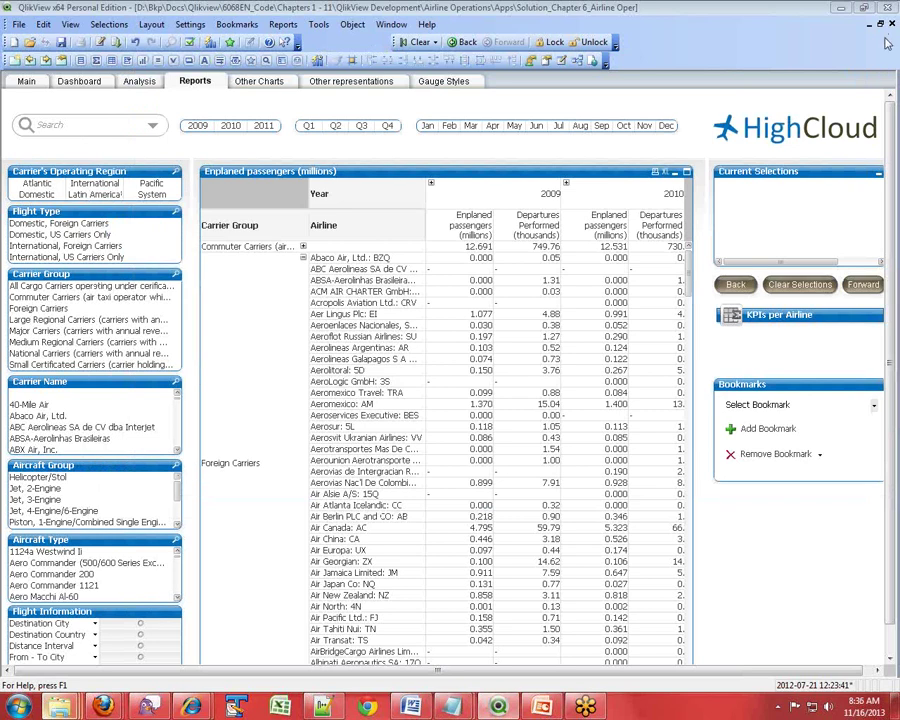